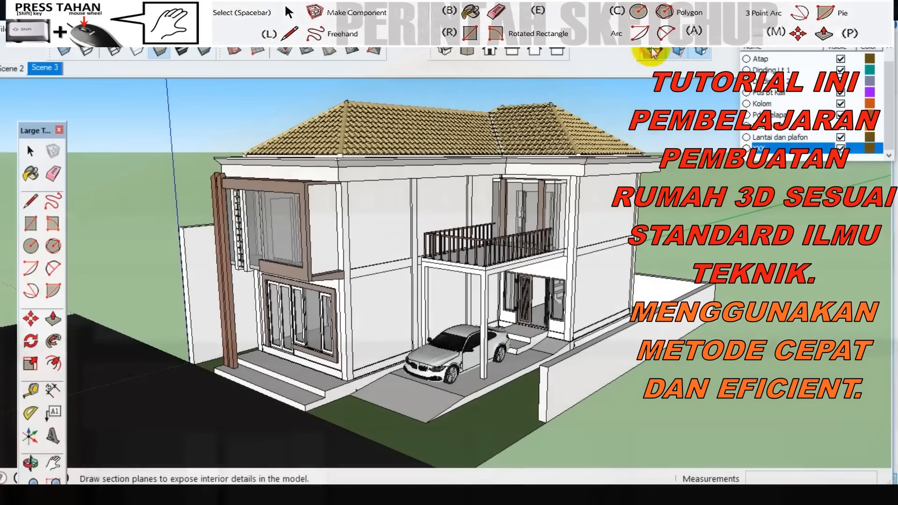
- Move a section plane from the side of the house inward to cut lengthwise through its row of columns
{"action": "left_click", "coordinate": [644, 334]}
{"action": "left_click", "coordinate": [644, 332]}
{"action": "scroll", "coordinate": [641, 331], "scroll_direction": "up", "scroll_amount": 1}
{"action": "scroll", "coordinate": [604, 322], "scroll_direction": "up", "scroll_amount": 1}
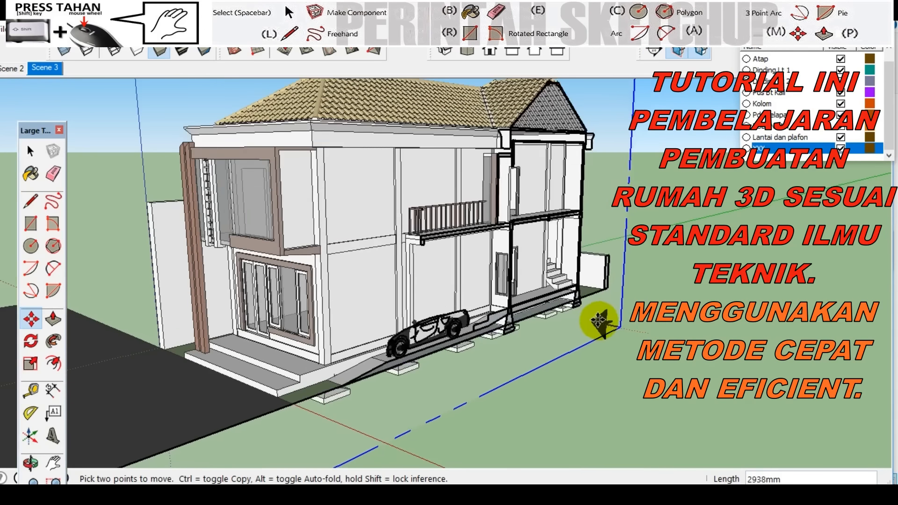
{"action": "scroll", "coordinate": [585, 318], "scroll_direction": "up", "scroll_amount": 3}
{"action": "left_click", "coordinate": [582, 316]}
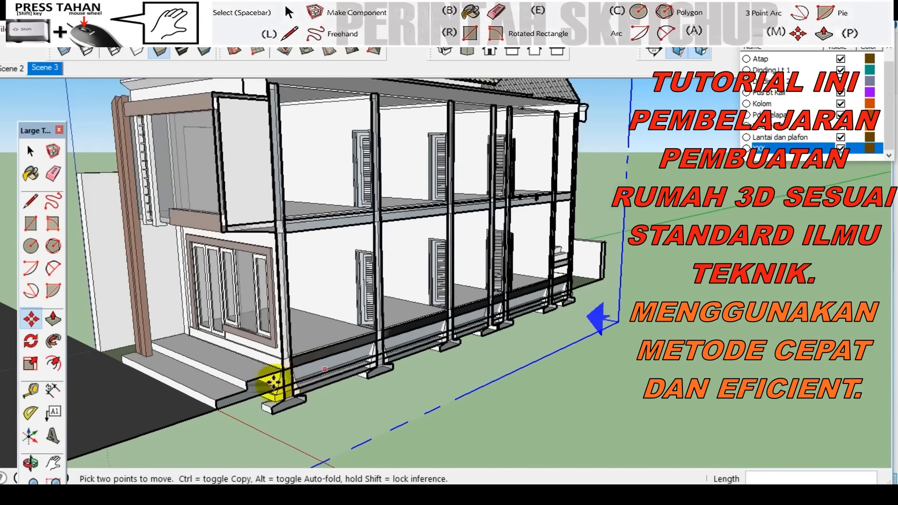
- Show the lengthwise section of the house in a right view with parallel projection
{"action": "key", "text": "space"}
{"action": "scroll", "coordinate": [262, 389], "scroll_direction": "up", "scroll_amount": 5}
{"action": "middle_click_drag", "start_coordinate": [281, 401], "coordinate": [571, 271]}
{"action": "scroll", "coordinate": [457, 272], "scroll_direction": "up", "scroll_amount": 3}
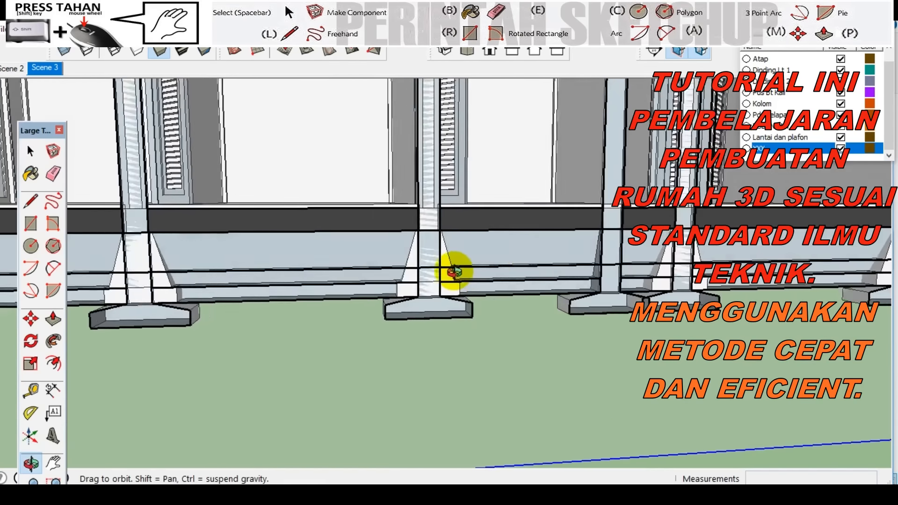
{"action": "left_click", "coordinate": [512, 50]}
{"action": "left_click", "coordinate": [86, 29]}
{"action": "left_click", "coordinate": [114, 111]}
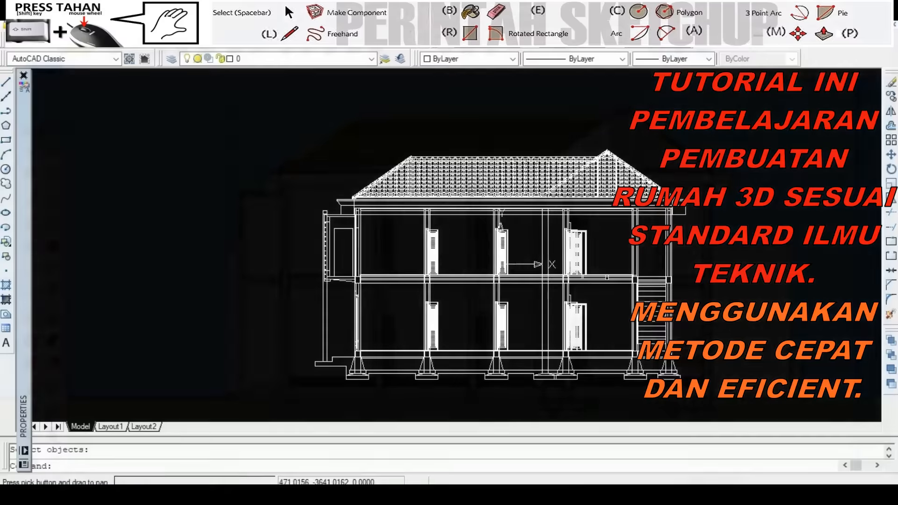
- Switch to AutoCAD and examine the exported lengthwise section drawing from the roof down to the footings
{"action": "scroll", "coordinate": [353, 378], "scroll_direction": "up", "scroll_amount": 8}
{"action": "scroll", "coordinate": [358, 300], "scroll_direction": "down", "scroll_amount": 8}
{"action": "middle_click_drag", "start_coordinate": [618, 309], "coordinate": [620, 370]}
{"action": "scroll", "coordinate": [587, 342], "scroll_direction": "down", "scroll_amount": 3}
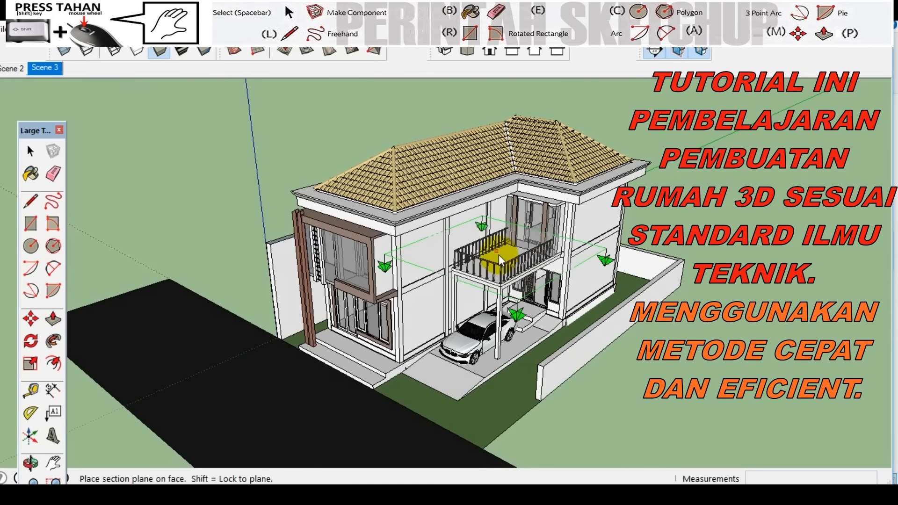
- Place a horizontal section plane on the balcony floor and lower it about 3557 mm through the ground floor
{"action": "left_click", "coordinate": [498, 259]}
{"action": "key", "text": "space"}
{"action": "left_click", "coordinate": [391, 158]}
{"action": "key", "text": "m"}
{"action": "left_click", "coordinate": [393, 154]}
{"action": "left_click", "coordinate": [408, 168]}
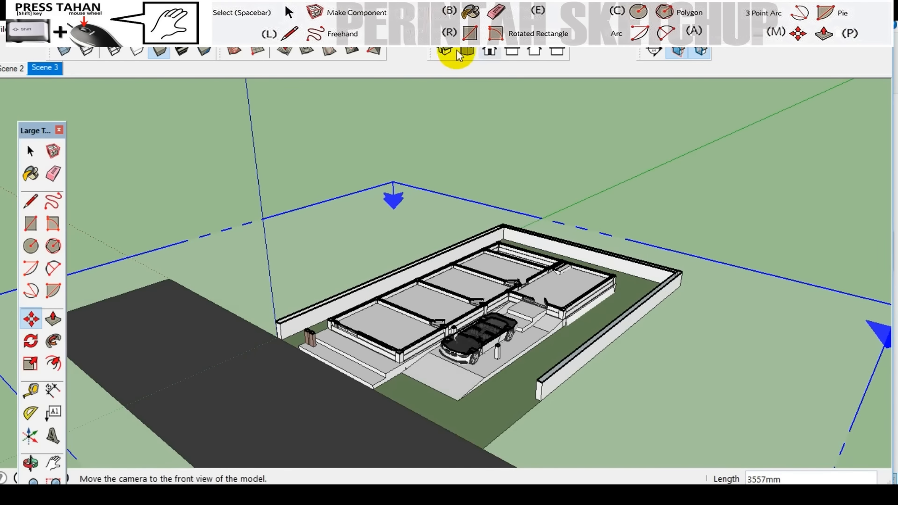
- Show the horizontal cut of the house in a top view with parallel projection
{"action": "left_click", "coordinate": [467, 52]}
{"action": "left_click", "coordinate": [72, 28]}
{"action": "left_click", "coordinate": [109, 107]}
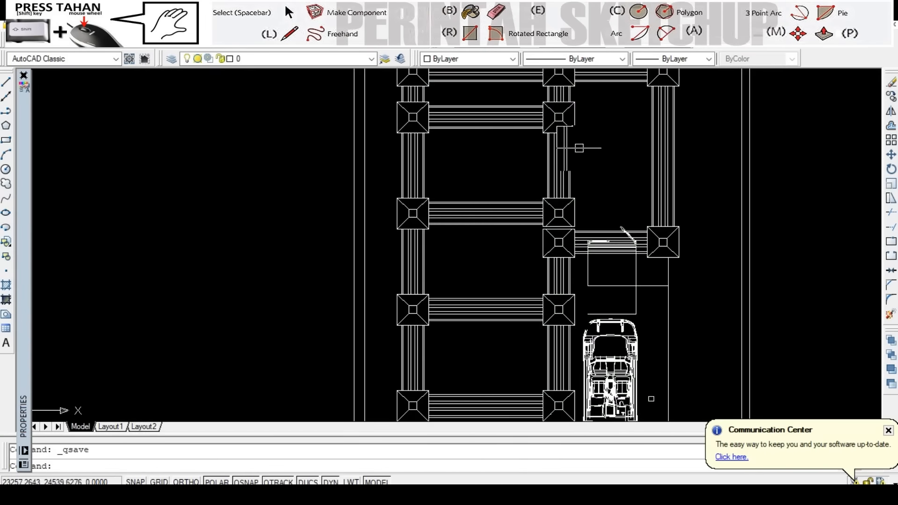
- Switch to AutoCAD and examine the exported foundation plan with its footings and connecting beams
{"action": "scroll", "coordinate": [580, 148], "scroll_direction": "up", "scroll_amount": 2}
{"action": "mouse_move", "coordinate": [579, 148]}
{"action": "middle_mouse_down"}
{"action": "mouse_move", "coordinate": [631, 359]}
{"action": "mouse_move", "coordinate": [611, 249]}
{"action": "middle_mouse_up"}
{"action": "scroll", "coordinate": [612, 248], "scroll_direction": "down", "scroll_amount": 4}
{"action": "scroll", "coordinate": [593, 304], "scroll_direction": "up", "scroll_amount": 1}
{"action": "middle_click_drag", "start_coordinate": [593, 305], "coordinate": [616, 149]}
{"action": "scroll", "coordinate": [580, 300], "scroll_direction": "up", "scroll_amount": 3}
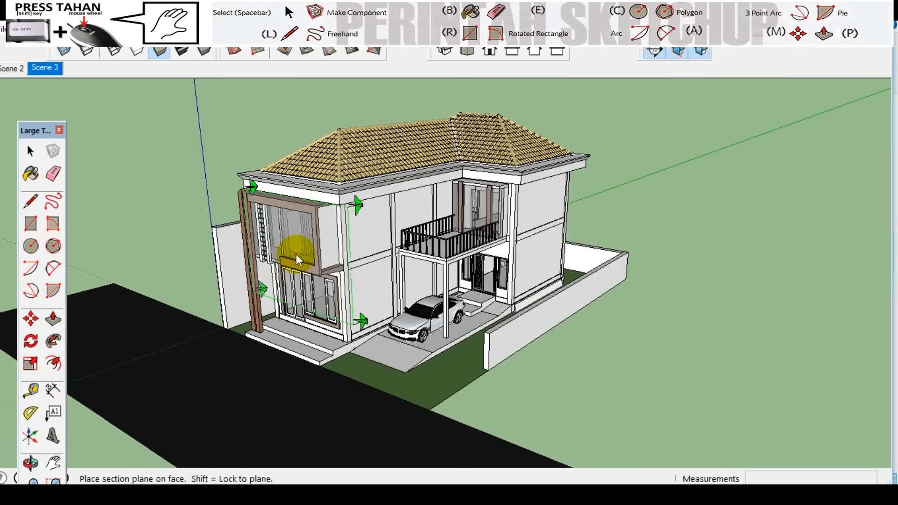
- Place a vertical section plane on the front facade and move it back to cut crosswise through the house
{"action": "left_click", "coordinate": [296, 255]}
{"action": "left_click", "coordinate": [128, 307]}
{"action": "key", "text": "m"}
{"action": "left_click", "coordinate": [128, 306]}
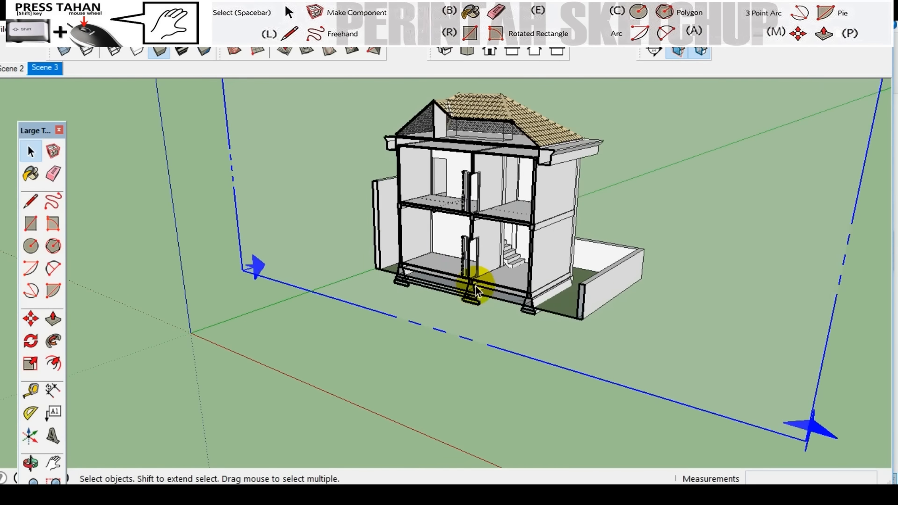
{"action": "scroll", "coordinate": [476, 290], "scroll_direction": "up", "scroll_amount": 6}
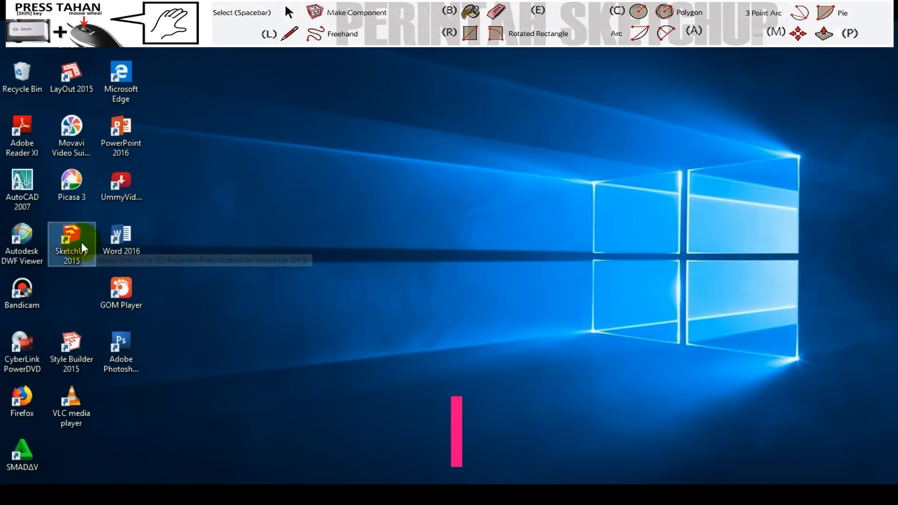
- Start SketchUp 2015 and apply the Simple Style from Default Styles with edge profiles turned off
{"action": "double_click", "coordinate": [82, 242]}
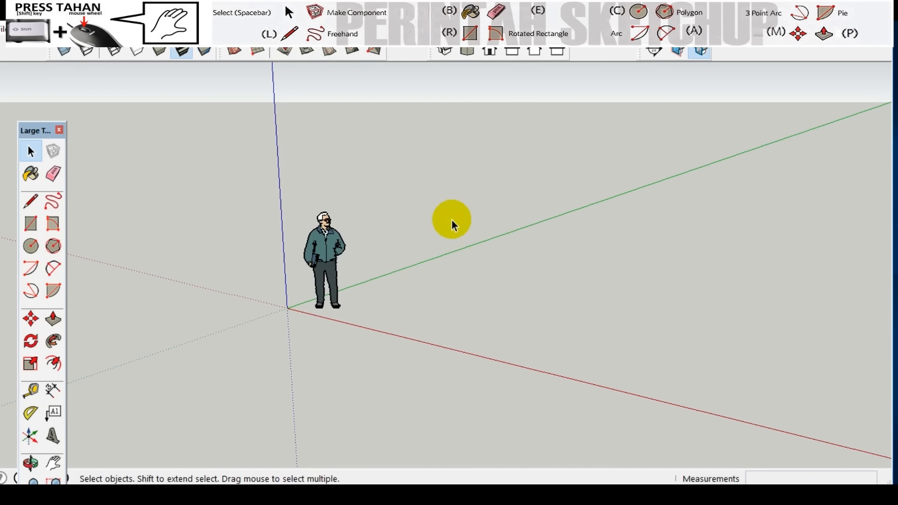
{"action": "left_click", "coordinate": [166, 41]}
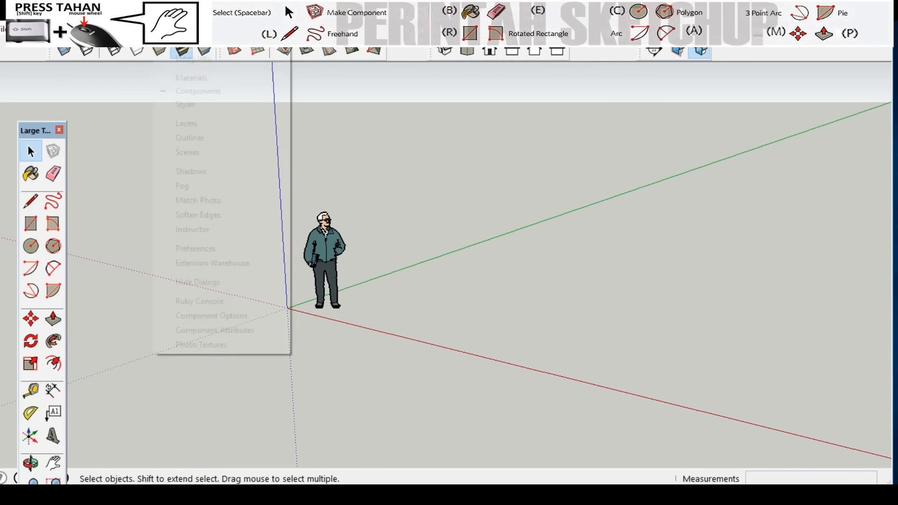
{"action": "left_click", "coordinate": [202, 105]}
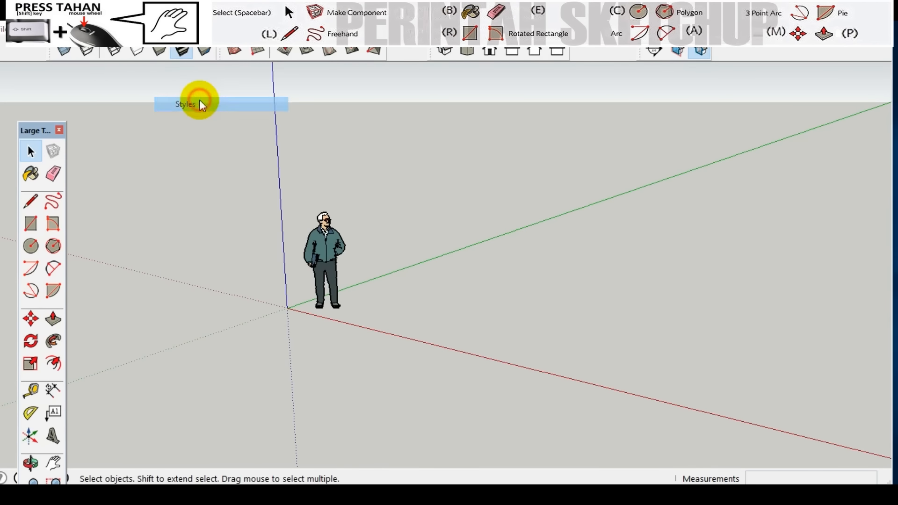
{"action": "left_click", "coordinate": [758, 348]}
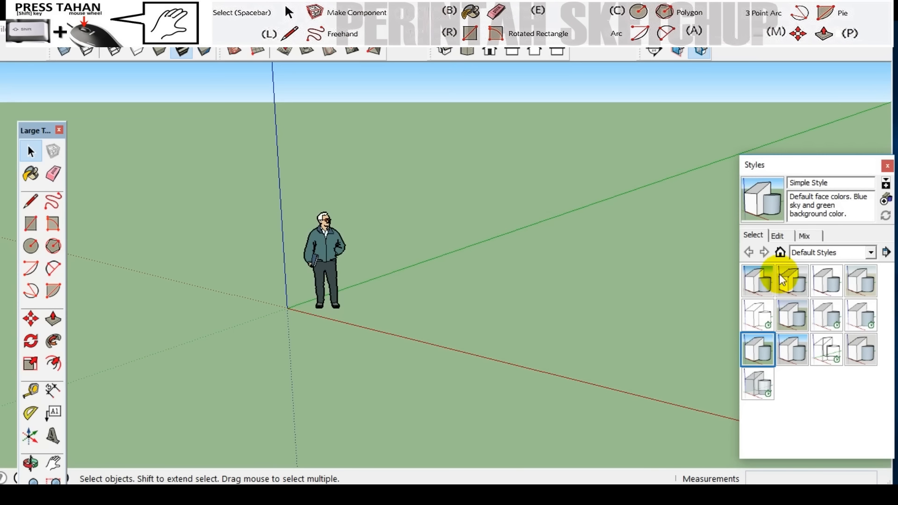
{"action": "left_click", "coordinate": [777, 237]}
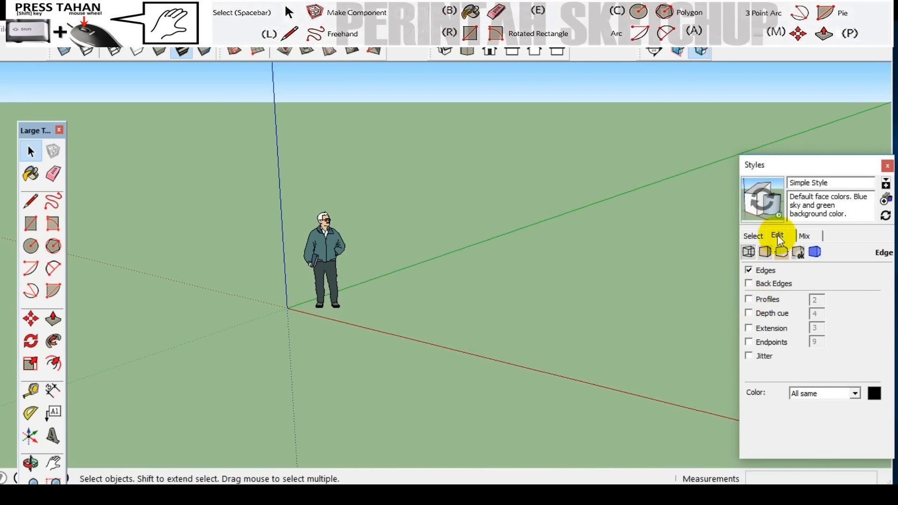
{"action": "left_click", "coordinate": [790, 169]}
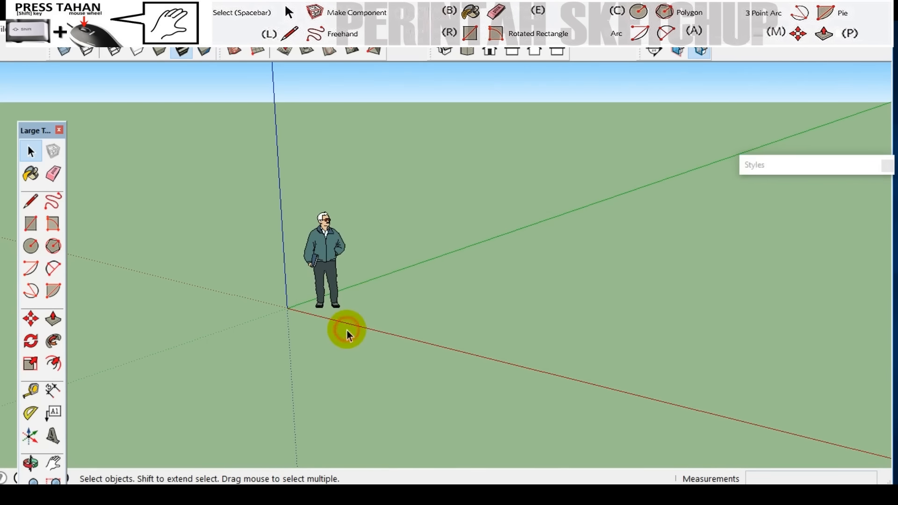
- Draw a ground rectangle about 8.3 m wide from the origin and make it a group
{"action": "key", "text": "r"}
{"action": "left_click", "coordinate": [287, 308]}
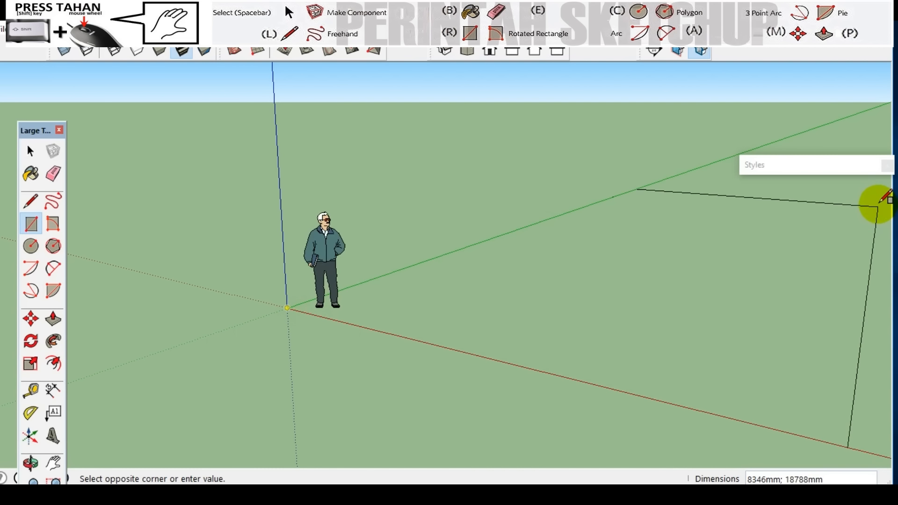
{"action": "left_click", "coordinate": [878, 197]}
{"action": "key", "text": "space"}
{"action": "right_click", "coordinate": [581, 280]}
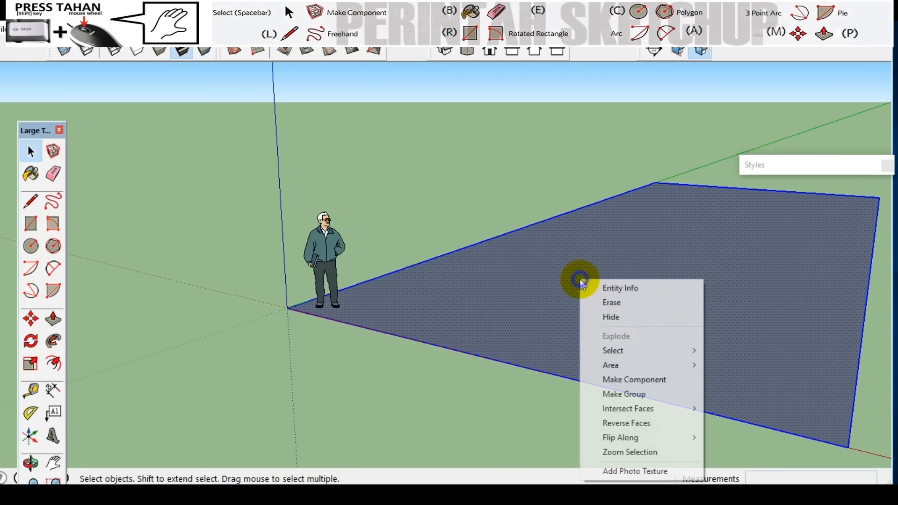
{"action": "left_click", "coordinate": [625, 394]}
- Delete the standing human figure and show the ground rectangle in the top view
{"action": "left_click", "coordinate": [330, 270]}
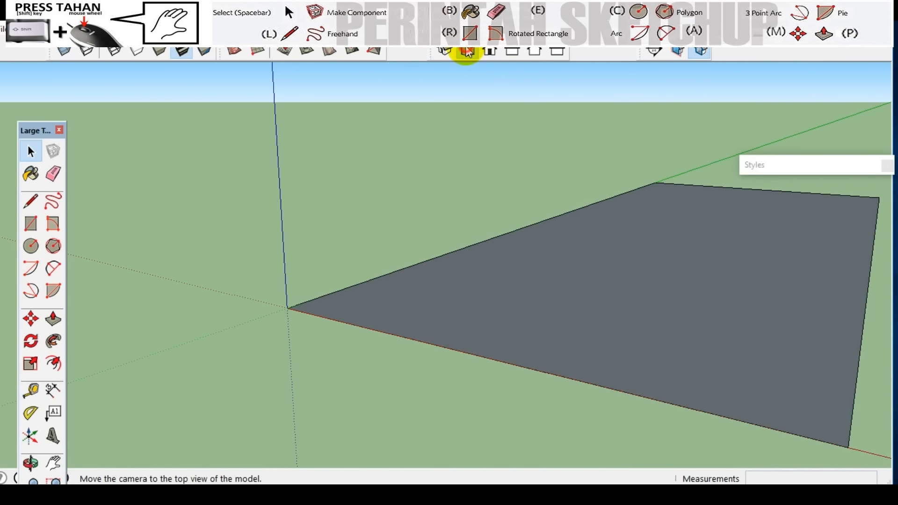
{"action": "left_click", "coordinate": [467, 51]}
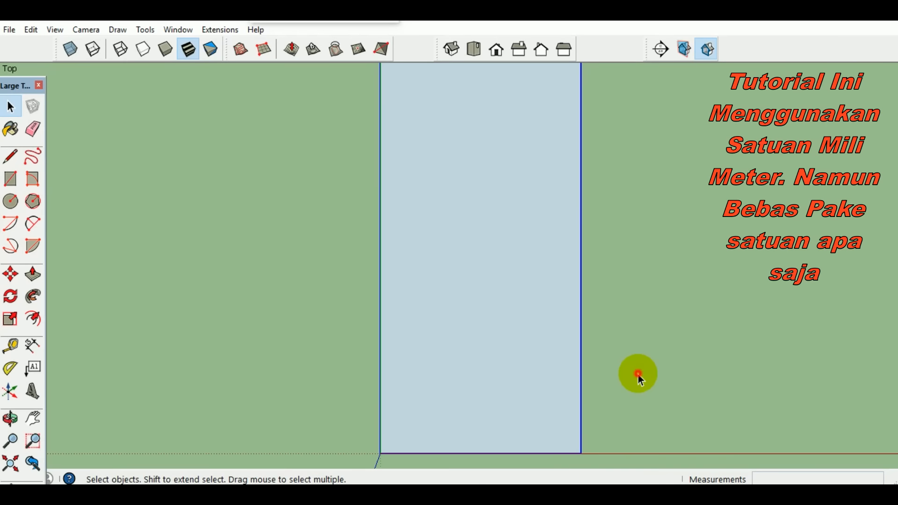
{"action": "middle_click_drag", "start_coordinate": [641, 381], "coordinate": [366, 397]}
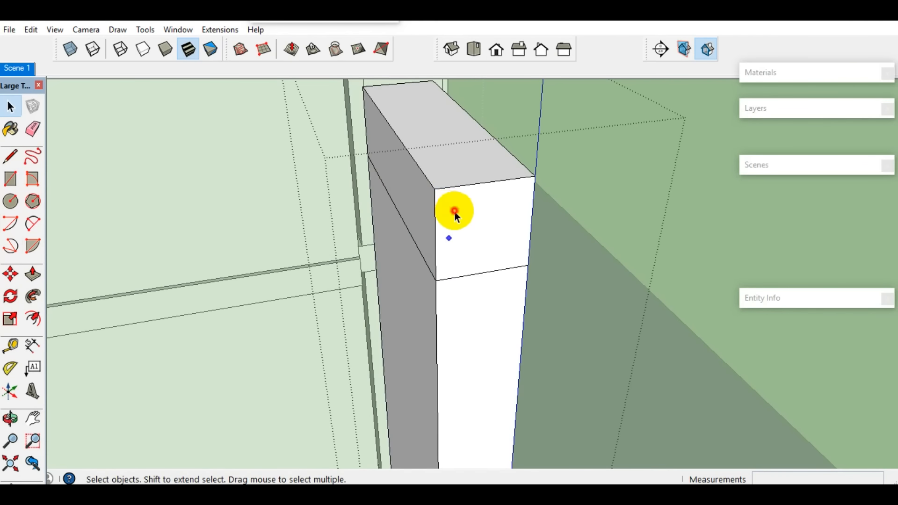
- Make the short block at the column's end a separate group
{"action": "left_click", "coordinate": [459, 200]}
{"action": "right_click", "coordinate": [460, 197]}
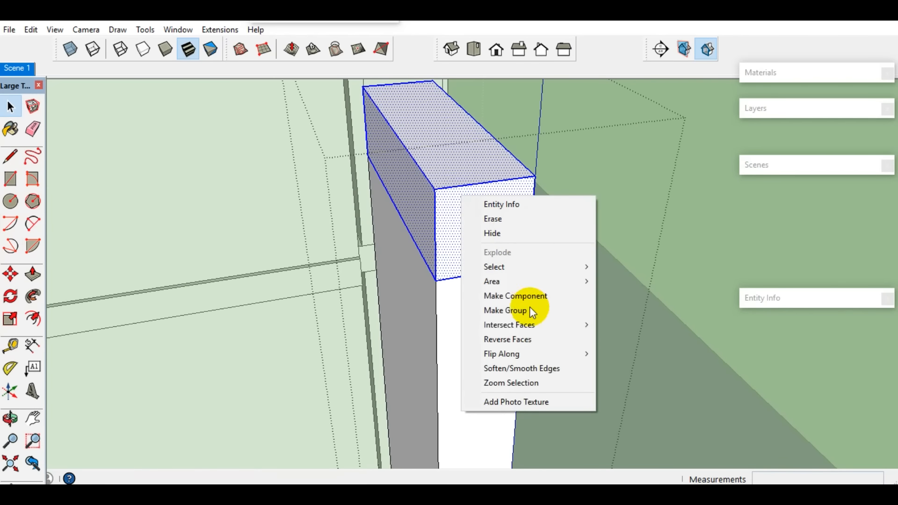
{"action": "left_click", "coordinate": [517, 312]}
- Draw a rectangle of about 527 by 250 mm on the end face of the column block and select that face
{"action": "scroll", "coordinate": [479, 304], "scroll_direction": "down", "scroll_amount": 6}
{"action": "middle_click_drag", "start_coordinate": [477, 407], "coordinate": [357, 330], "text": "shift"}
{"action": "scroll", "coordinate": [357, 304], "scroll_direction": "up", "scroll_amount": 3}
{"action": "key", "text": "r"}
{"action": "left_click", "coordinate": [342, 366]}
{"action": "left_click", "coordinate": [426, 289]}
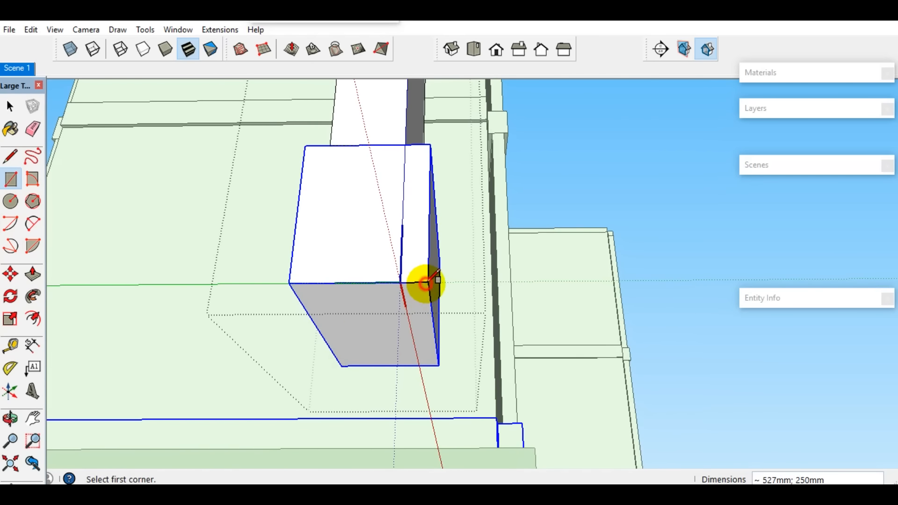
{"action": "key", "text": "space"}
{"action": "left_click", "coordinate": [393, 325]}
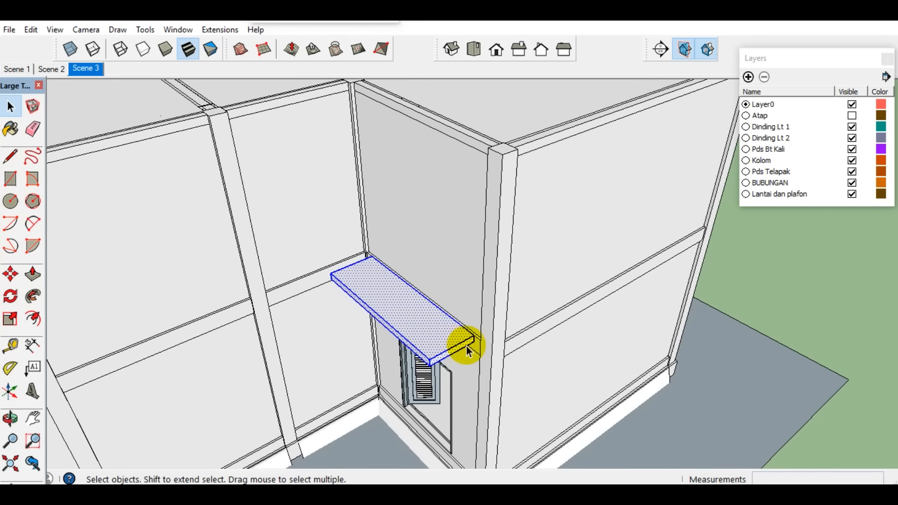
- Copy the projecting slab on the wall 3100 mm straight up
{"action": "scroll", "coordinate": [470, 351], "scroll_direction": "up", "scroll_amount": 2}
{"action": "key", "text": "m"}
{"action": "key", "text": "ctrl"}
{"action": "left_click", "coordinate": [493, 364]}
{"action": "type", "text": "3100"}
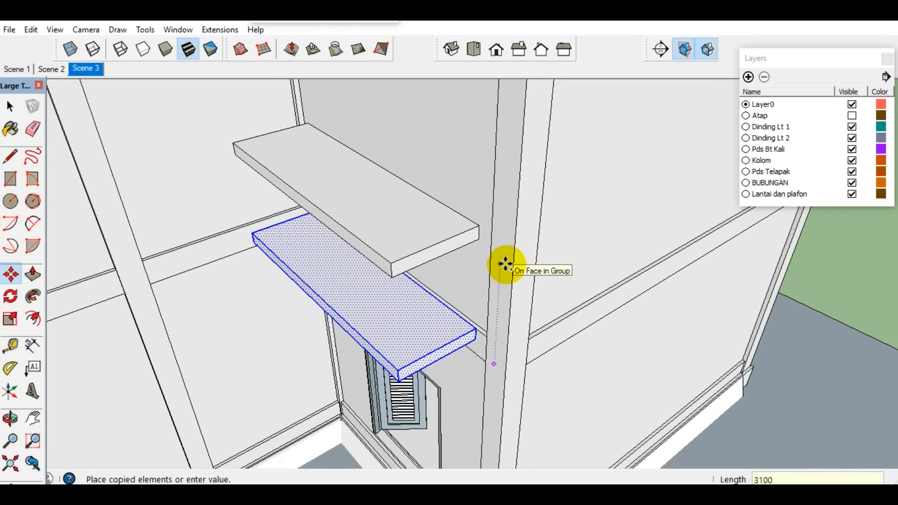
{"action": "key", "text": "Return"}
{"action": "key", "text": "space"}
- Draw a vertical edge between the upper and lower slabs at their corner-column end
{"action": "scroll", "coordinate": [505, 265], "scroll_direction": "down", "scroll_amount": 3}
{"action": "key", "text": "l"}
{"action": "left_click", "coordinate": [484, 152]}
{"action": "key", "text": "Escape"}
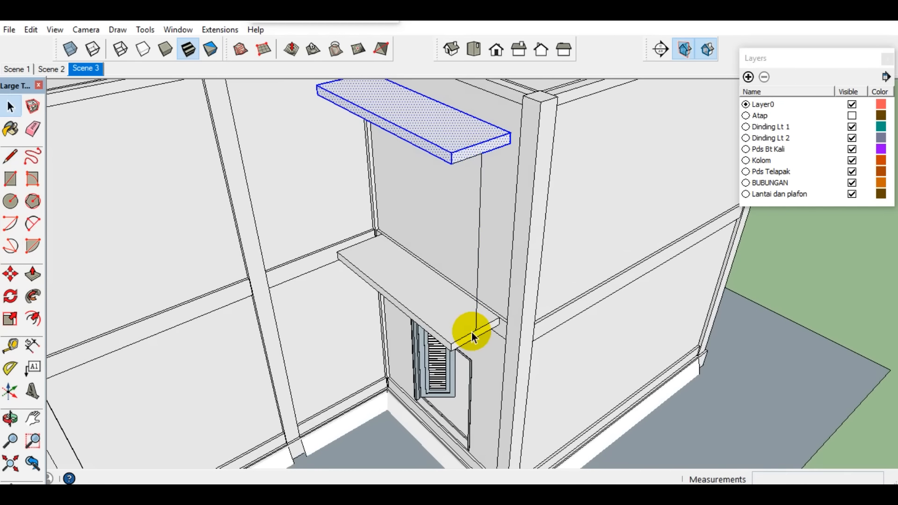
{"action": "scroll", "coordinate": [422, 311], "scroll_direction": "up", "scroll_amount": 3}
{"action": "left_click", "coordinate": [424, 313]}
{"action": "middle_click_drag", "start_coordinate": [451, 342], "coordinate": [561, 328]}
{"action": "scroll", "coordinate": [541, 204], "scroll_direction": "up", "scroll_amount": 2}
{"action": "middle_click_drag", "start_coordinate": [541, 205], "coordinate": [463, 262]}
{"action": "scroll", "coordinate": [567, 206], "scroll_direction": "up", "scroll_amount": 2}
{"action": "left_click", "coordinate": [566, 210]}
{"action": "key", "text": "space"}
- Draw a second vertical edge along the wall from the upper to the lower slab to close the side panel's face
{"action": "scroll", "coordinate": [428, 175], "scroll_direction": "down", "scroll_amount": 3}
{"action": "key", "text": "l"}
{"action": "left_click", "coordinate": [556, 131]}
{"action": "scroll", "coordinate": [519, 398], "scroll_direction": "up", "scroll_amount": 2}
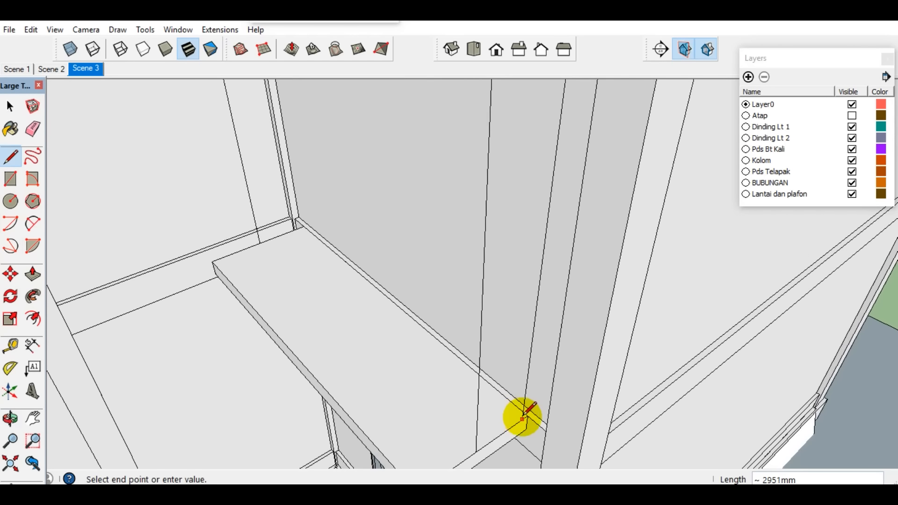
{"action": "left_click", "coordinate": [525, 414]}
{"action": "key", "text": "space"}
{"action": "left_click", "coordinate": [497, 421]}
- Push/Pull the side panel's face inward over the slab as a new volume to give the panel thickness
{"action": "middle_click_drag", "start_coordinate": [497, 421], "coordinate": [668, 344]}
{"action": "scroll", "coordinate": [670, 351], "scroll_direction": "up", "scroll_amount": 1}
{"action": "key", "text": "p"}
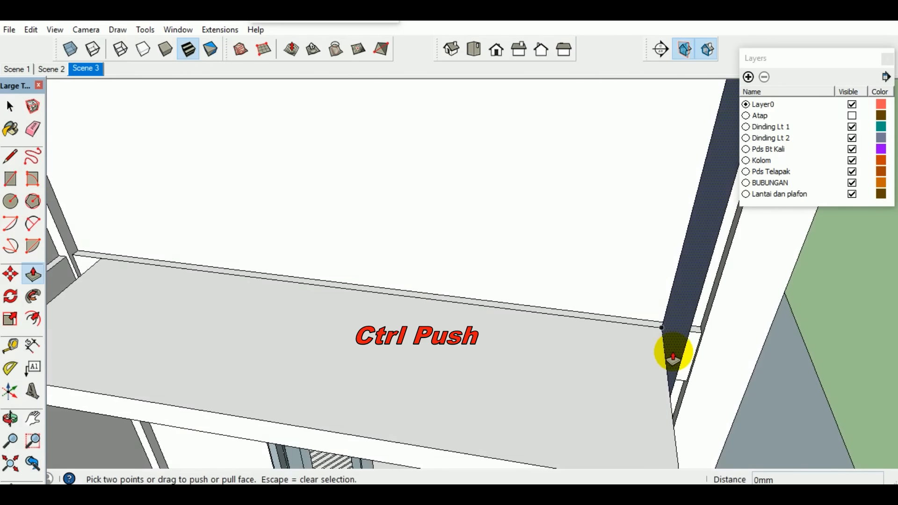
{"action": "left_click_drag", "start_coordinate": [673, 359], "coordinate": [642, 345], "text": "ctrl"}
{"action": "key", "text": "space"}
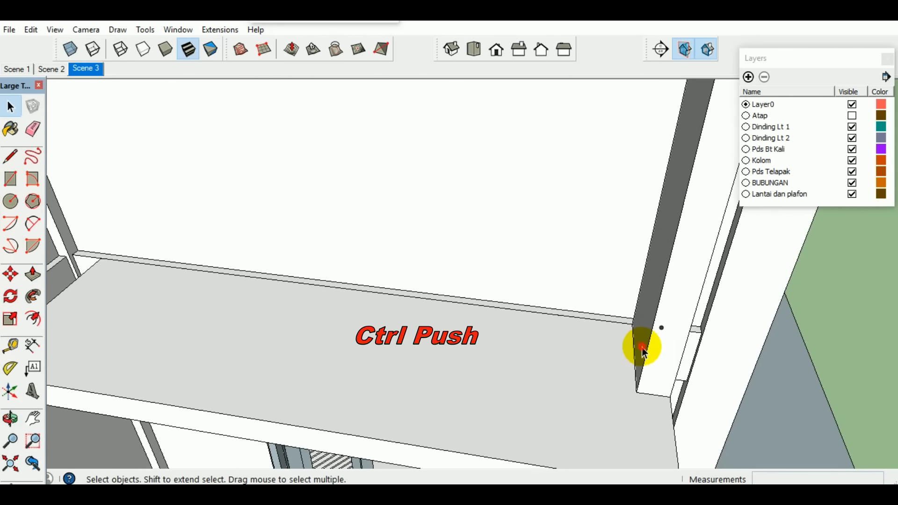
- Copy the side panel's inner face to the opposite end of the lower slab
{"action": "left_click", "coordinate": [637, 392]}
{"action": "key", "text": "ctrl"}
{"action": "scroll", "coordinate": [548, 382], "scroll_direction": "down", "scroll_amount": 2}
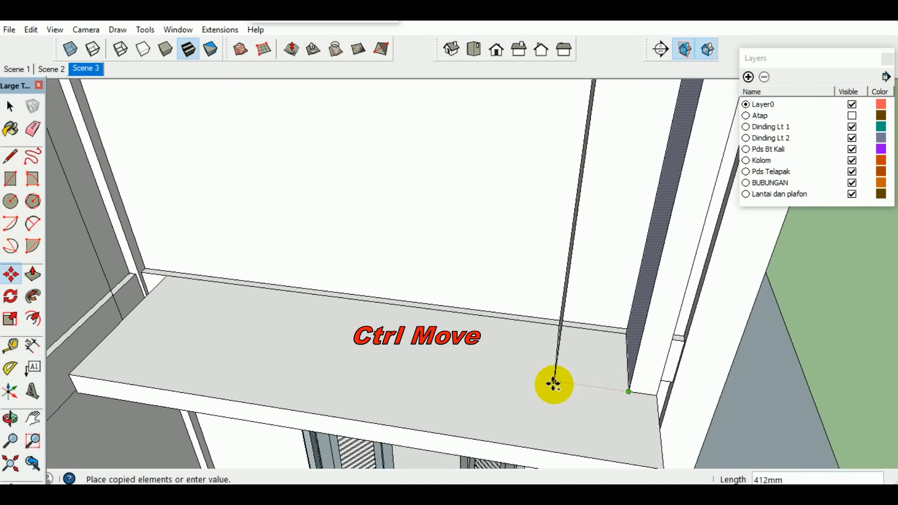
{"action": "scroll", "coordinate": [224, 342], "scroll_direction": "up", "scroll_amount": 3}
{"action": "left_click", "coordinate": [166, 332]}
{"action": "key", "text": "space"}
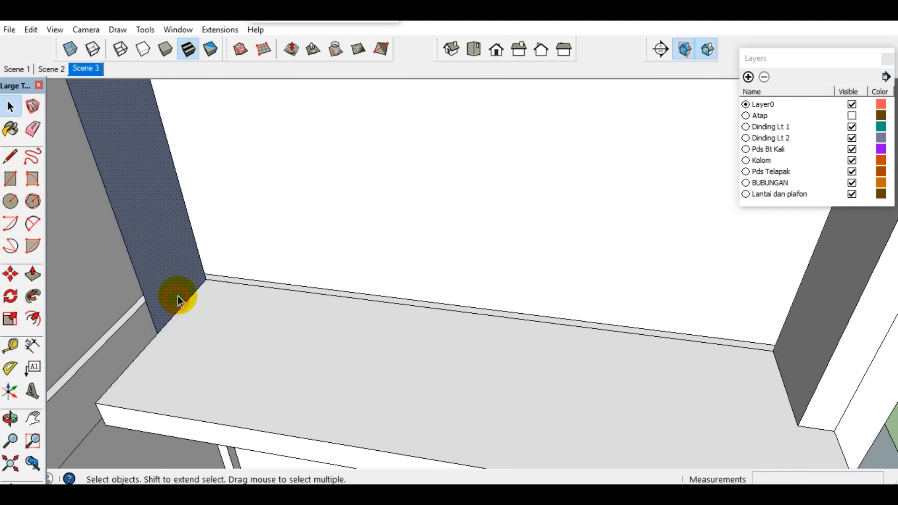
- Push/Pull the copied face inward to thicken the side panel at the slab's far end
{"action": "key", "text": "p"}
{"action": "left_click_drag", "start_coordinate": [178, 296], "coordinate": [188, 298]}
{"action": "left_click", "coordinate": [188, 296]}
{"action": "key", "text": "space"}
- Copy the end edge of the slab's underside inward at the corner-column end
{"action": "middle_click_drag", "start_coordinate": [187, 295], "coordinate": [459, 172]}
{"action": "scroll", "coordinate": [360, 195], "scroll_direction": "up", "scroll_amount": 3}
{"action": "left_click", "coordinate": [459, 163]}
{"action": "key", "text": "m"}
{"action": "key", "text": "ctrl"}
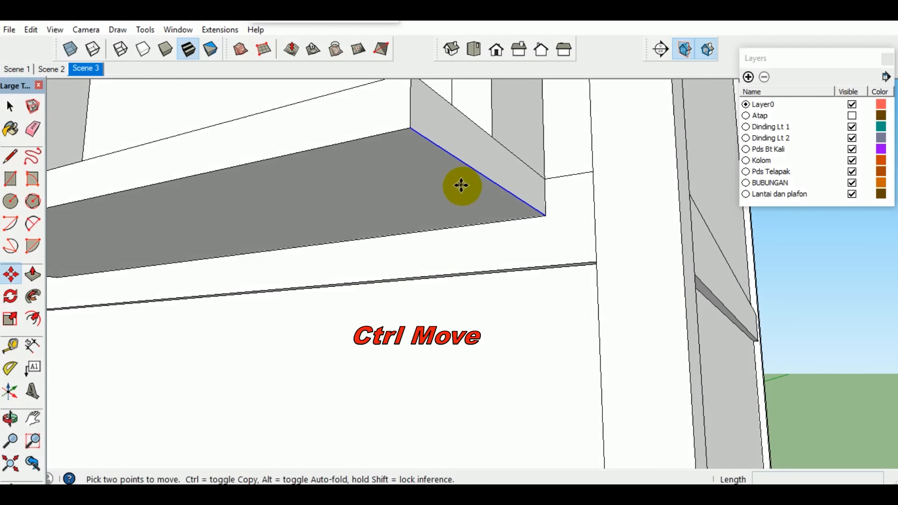
{"action": "left_click", "coordinate": [461, 185]}
{"action": "key", "text": "Return"}
- Copy the opposite end edge of the slab's underside inward to mark off a narrow strip
{"action": "mouse_move", "coordinate": [409, 190]}
{"action": "middle_mouse_down"}
{"action": "mouse_move", "coordinate": [602, 199]}
{"action": "mouse_move", "coordinate": [159, 228]}
{"action": "mouse_move", "coordinate": [175, 240]}
{"action": "mouse_move", "coordinate": [182, 226]}
{"action": "middle_mouse_up"}
{"action": "key", "text": "space"}
{"action": "left_click", "coordinate": [184, 220]}
{"action": "left_click", "coordinate": [185, 223]}
{"action": "key", "text": "m"}
{"action": "key", "text": "ctrl"}
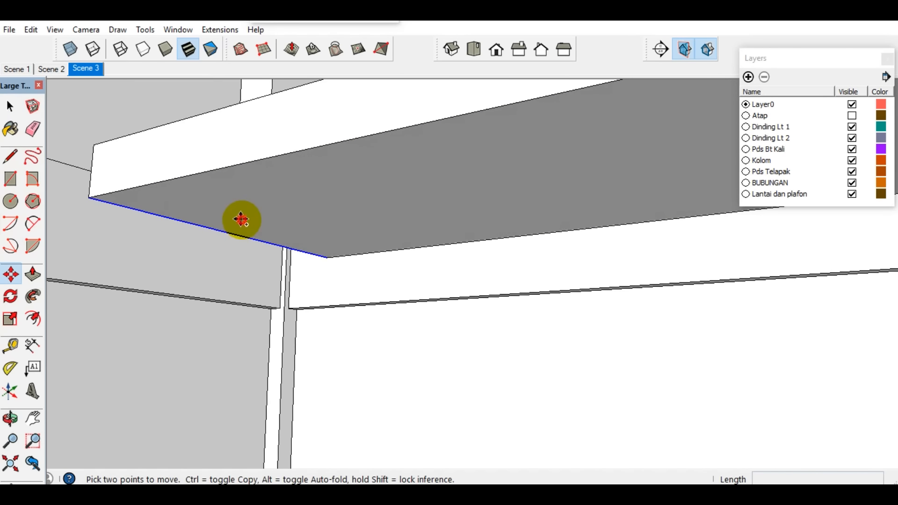
{"action": "left_click", "coordinate": [241, 221]}
{"action": "key", "text": "space"}
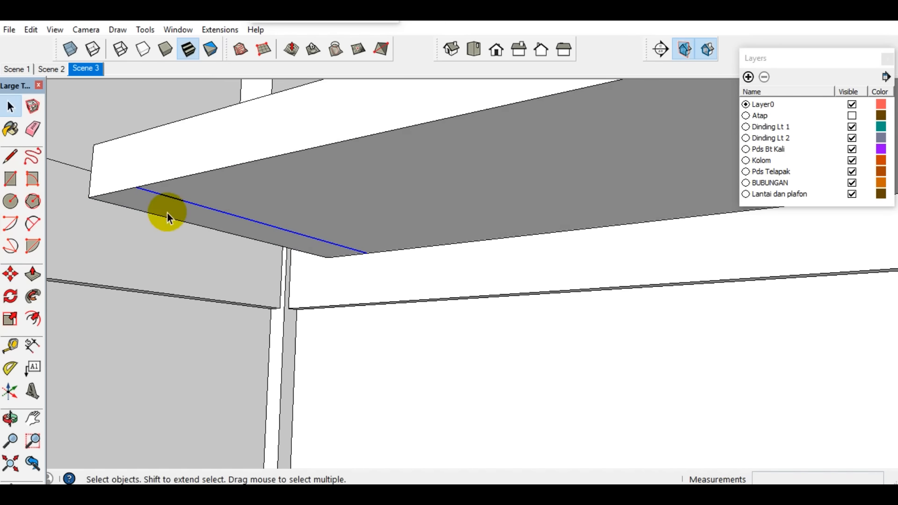
- Push/Pull the narrow strip under one end of the lower slab downward as a new volume, forming an edge beam
{"action": "key", "text": "p"}
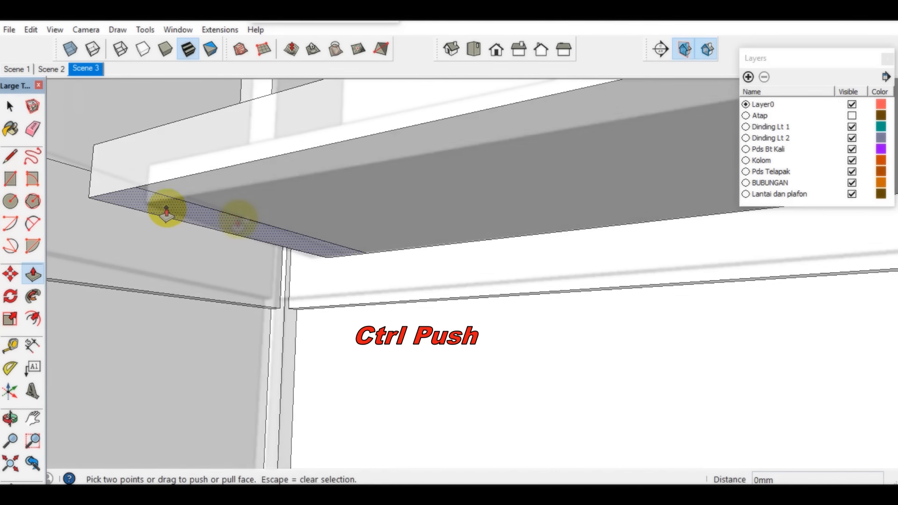
{"action": "key", "text": "ctrl"}
{"action": "left_click", "coordinate": [238, 218]}
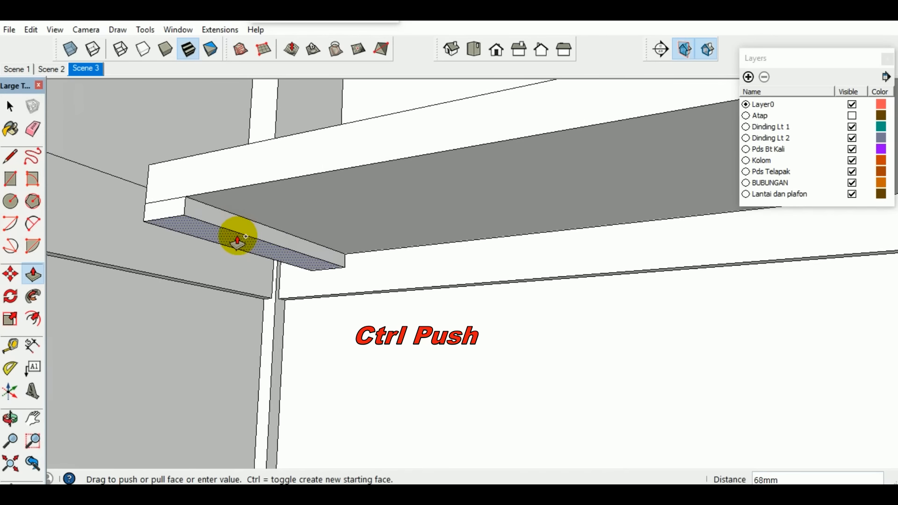
{"action": "left_click", "coordinate": [238, 239]}
{"action": "key", "text": "space"}
- Push/Pull the matching strip at the slab's opposite end downward as a new volume to form the second edge beam
{"action": "middle_click_drag", "start_coordinate": [237, 237], "coordinate": [490, 308]}
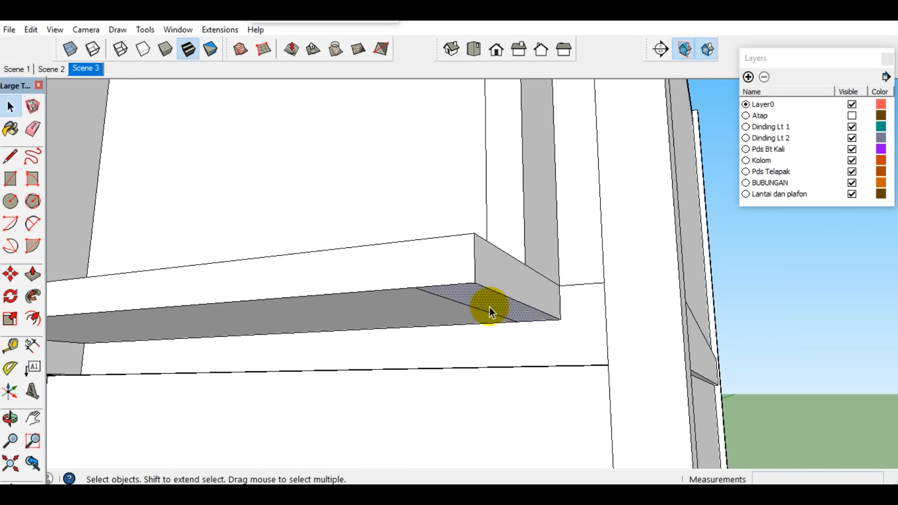
{"action": "key", "text": "p"}
{"action": "key", "text": "ctrl"}
{"action": "left_click", "coordinate": [489, 309]}
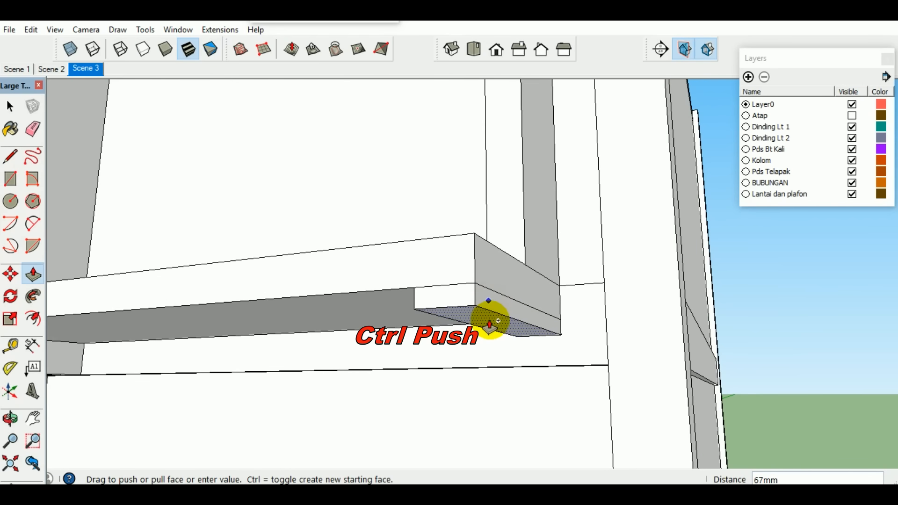
{"action": "left_click", "coordinate": [491, 322]}
{"action": "key", "text": "space"}
- Extend the lower slab's front face outward by 5000 mm
{"action": "middle_click_drag", "start_coordinate": [491, 318], "coordinate": [438, 397]}
{"action": "scroll", "coordinate": [342, 399], "scroll_direction": "down", "scroll_amount": 5}
{"action": "key", "text": "p"}
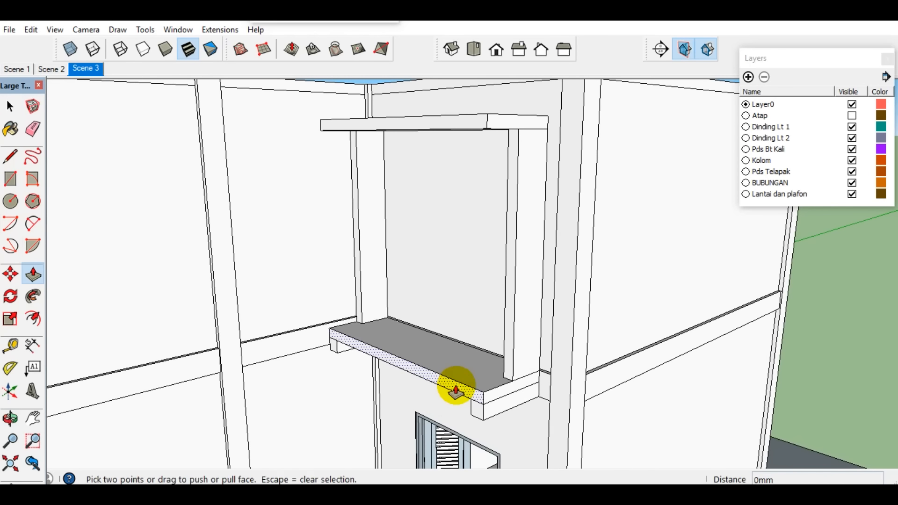
{"action": "left_click", "coordinate": [457, 387]}
{"action": "key", "text": "Return"}
{"action": "key", "text": "space"}
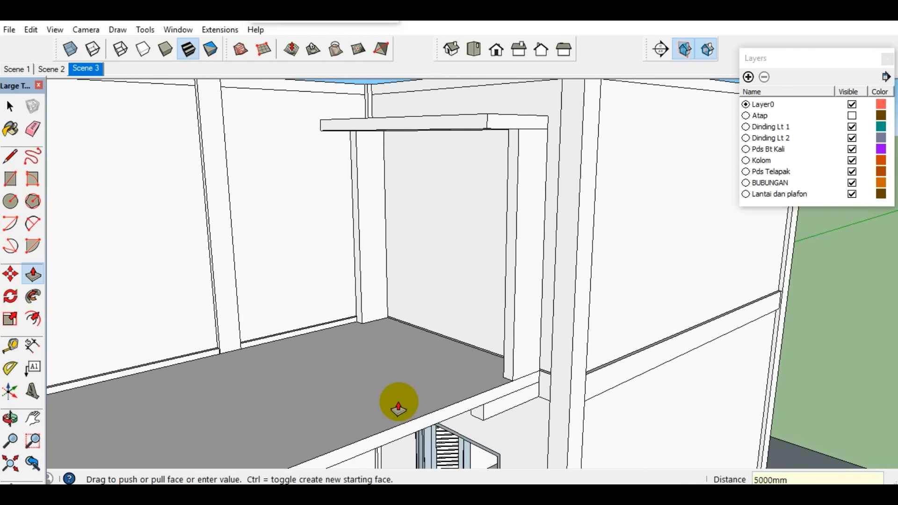
- Push/Pull the end face of the beam near the corner column out to the extended slab's front edge
{"action": "scroll", "coordinate": [517, 345], "scroll_direction": "down", "scroll_amount": 5}
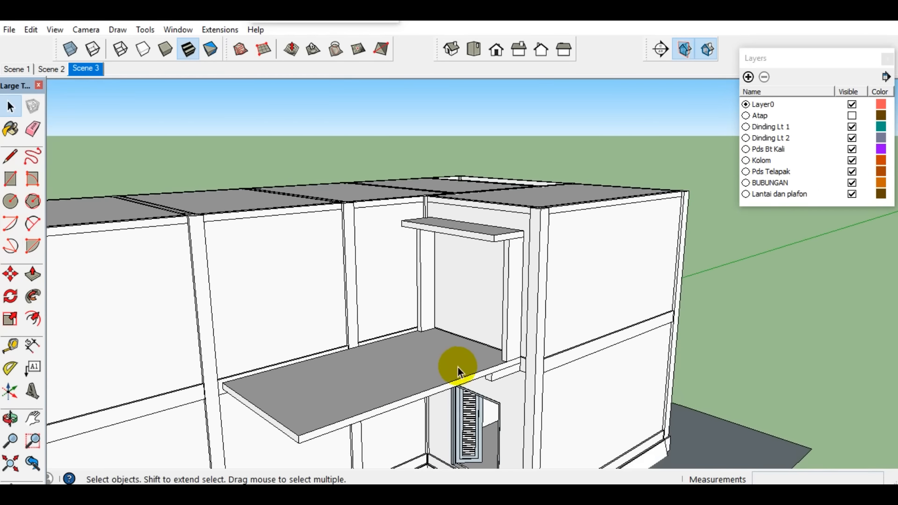
{"action": "middle_click_drag", "start_coordinate": [457, 371], "coordinate": [509, 301]}
{"action": "scroll", "coordinate": [538, 304], "scroll_direction": "up", "scroll_amount": 6}
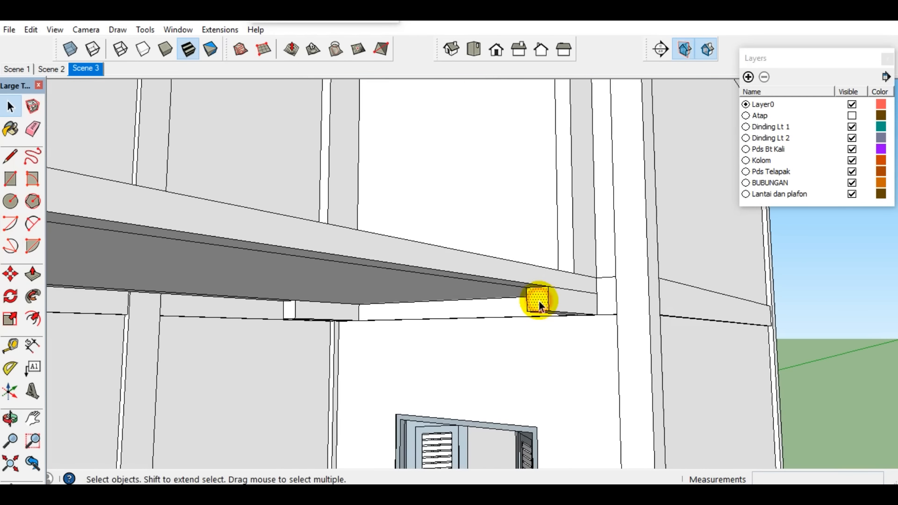
{"action": "scroll", "coordinate": [539, 302], "scroll_direction": "up", "scroll_amount": 1}
{"action": "key", "text": "p"}
{"action": "left_click", "coordinate": [539, 302]}
{"action": "scroll", "coordinate": [541, 301], "scroll_direction": "down", "scroll_amount": 3}
{"action": "scroll", "coordinate": [545, 304], "scroll_direction": "down", "scroll_amount": 3}
{"action": "left_click", "coordinate": [240, 256]}
{"action": "key", "text": "space"}
- Extend the wall-side beam under the slab by the same distance
{"action": "scroll", "coordinate": [473, 300], "scroll_direction": "up", "scroll_amount": 5}
{"action": "key", "text": "p"}
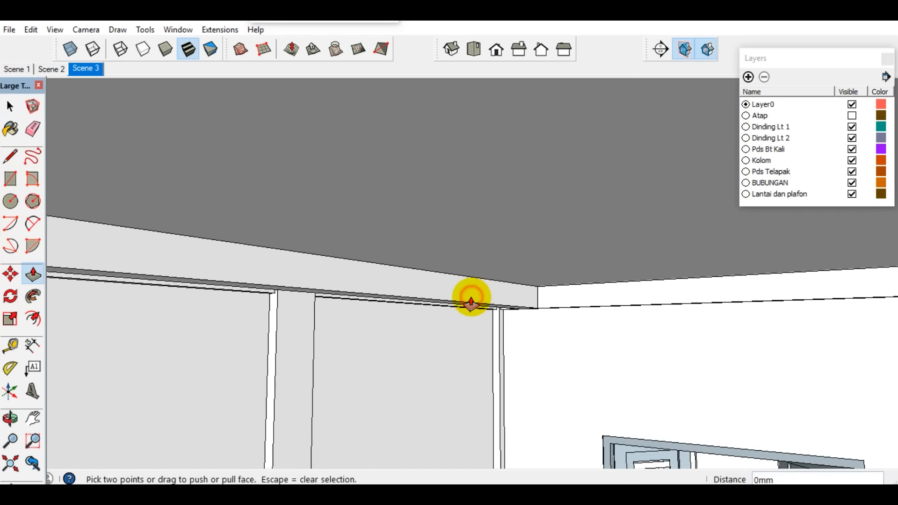
{"action": "key", "text": "space"}
- Select the end edges on the undersides of both beams and copy them 200 mm inward to mark the column footprints
{"action": "scroll", "coordinate": [471, 300], "scroll_direction": "down", "scroll_amount": 5}
{"action": "middle_click_drag", "start_coordinate": [476, 292], "coordinate": [252, 197]}
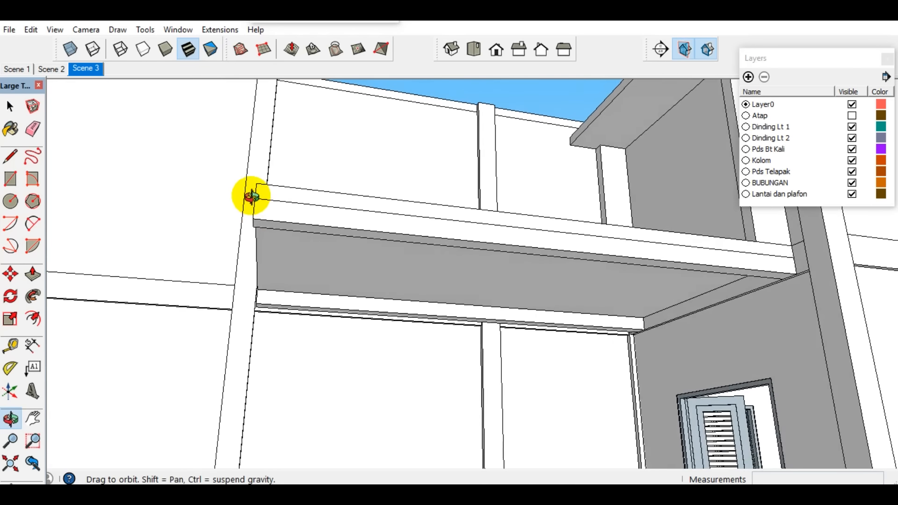
{"action": "scroll", "coordinate": [267, 213], "scroll_direction": "up", "scroll_amount": 6}
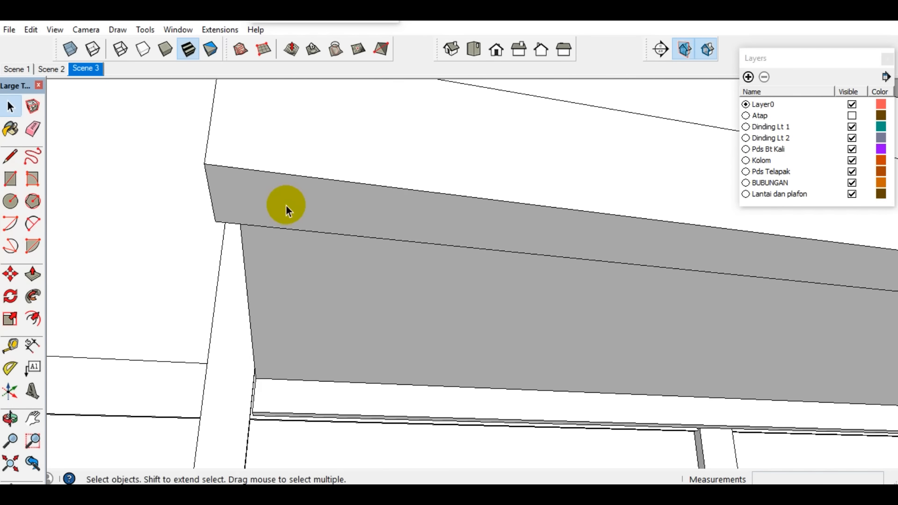
{"action": "middle_click_drag", "start_coordinate": [221, 194], "coordinate": [297, 330]}
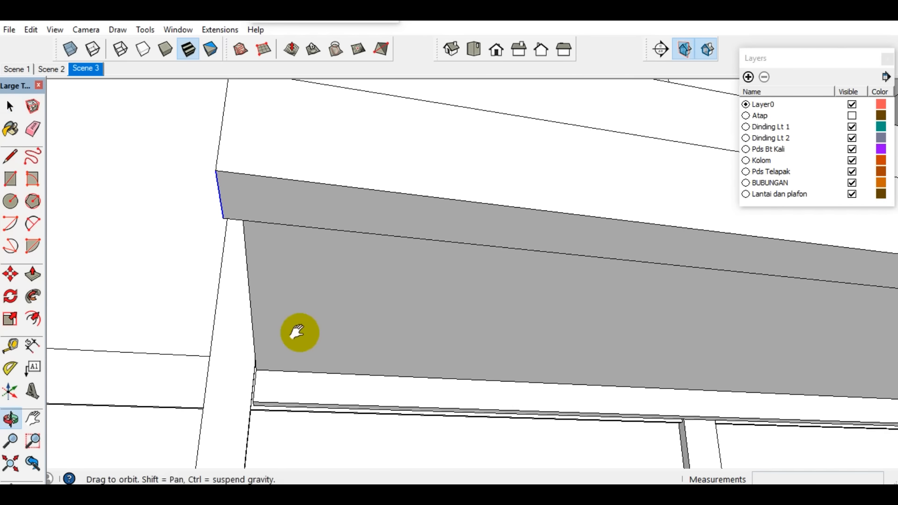
{"action": "scroll", "coordinate": [276, 341], "scroll_direction": "up", "scroll_amount": 6}
{"action": "scroll", "coordinate": [282, 342], "scroll_direction": "up", "scroll_amount": 3}
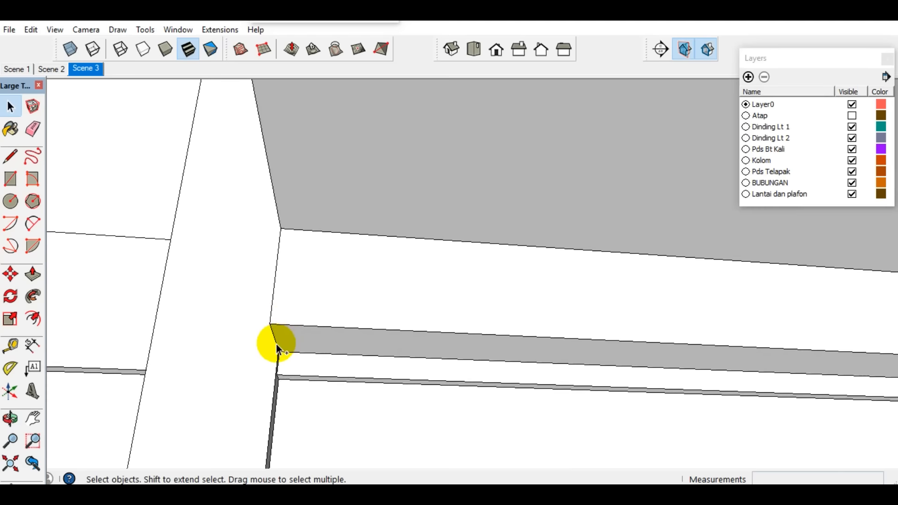
{"action": "left_click", "coordinate": [277, 344], "text": "ctrl"}
{"action": "scroll", "coordinate": [294, 348], "scroll_direction": "down", "scroll_amount": 7}
{"action": "scroll", "coordinate": [299, 259], "scroll_direction": "up", "scroll_amount": 3}
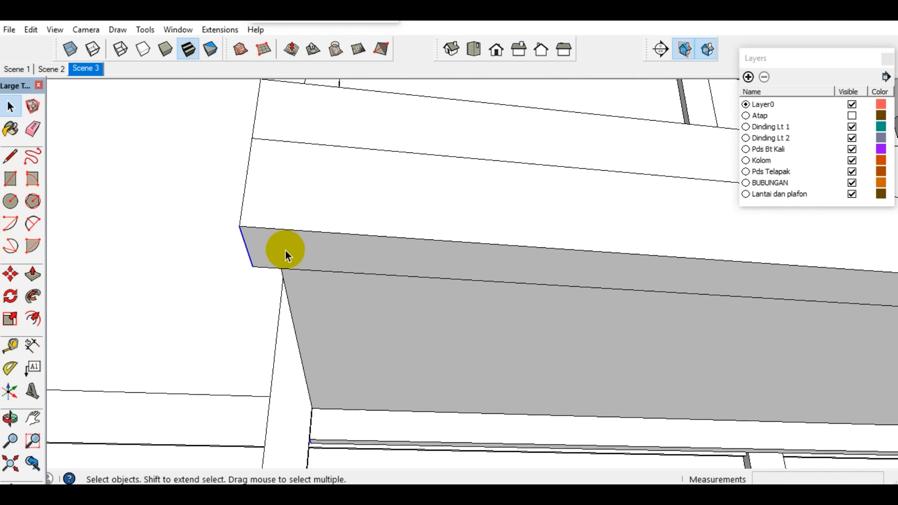
{"action": "key", "text": "m"}
{"action": "key", "text": "ctrl"}
{"action": "left_click", "coordinate": [269, 250]}
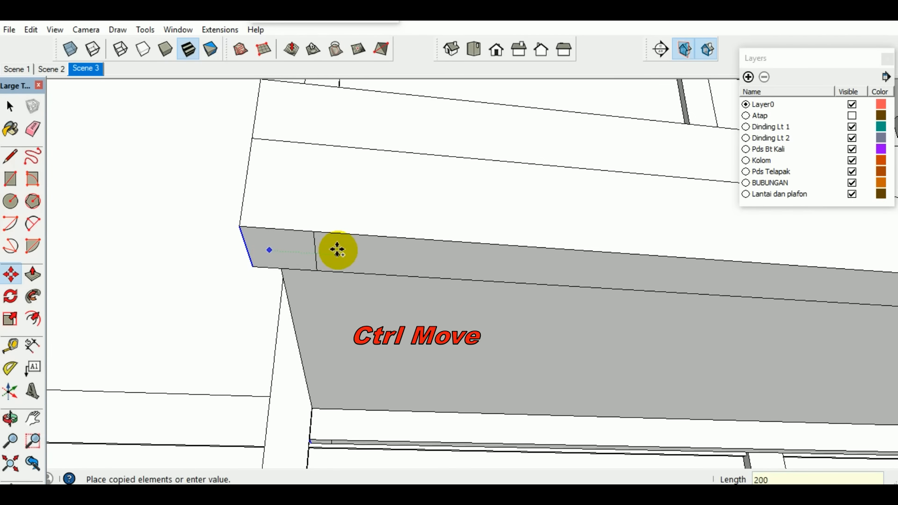
{"action": "left_click", "coordinate": [341, 253]}
{"action": "key", "text": "space"}
- Push/Pull the marked footprint under the outer beam's end down to the base level to form a column
{"action": "key", "text": "p"}
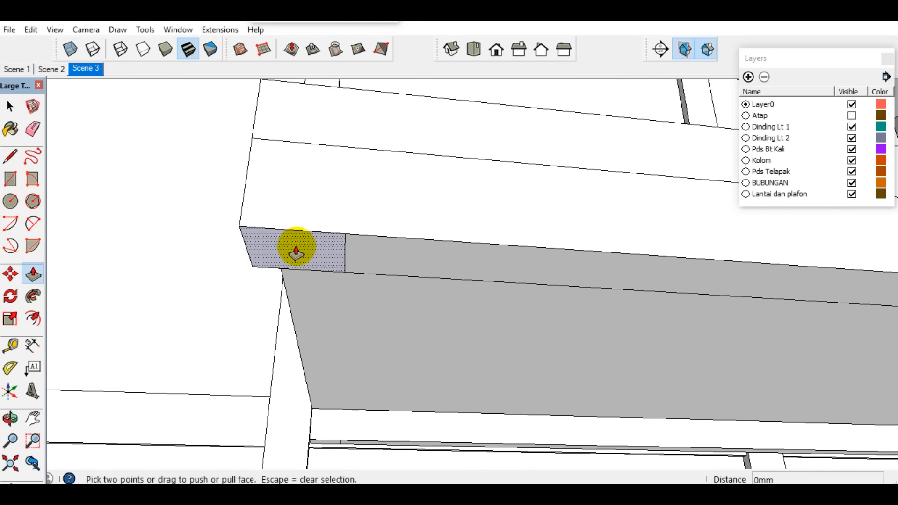
{"action": "left_click", "coordinate": [307, 248]}
{"action": "middle_click_drag", "start_coordinate": [296, 322], "coordinate": [281, 468]}
{"action": "scroll", "coordinate": [329, 416], "scroll_direction": "down", "scroll_amount": 3}
{"action": "middle_click_drag", "start_coordinate": [329, 417], "coordinate": [618, 441], "text": "shift"}
{"action": "scroll", "coordinate": [377, 267], "scroll_direction": "down", "scroll_amount": 3}
{"action": "scroll", "coordinate": [617, 442], "scroll_direction": "up", "scroll_amount": 2}
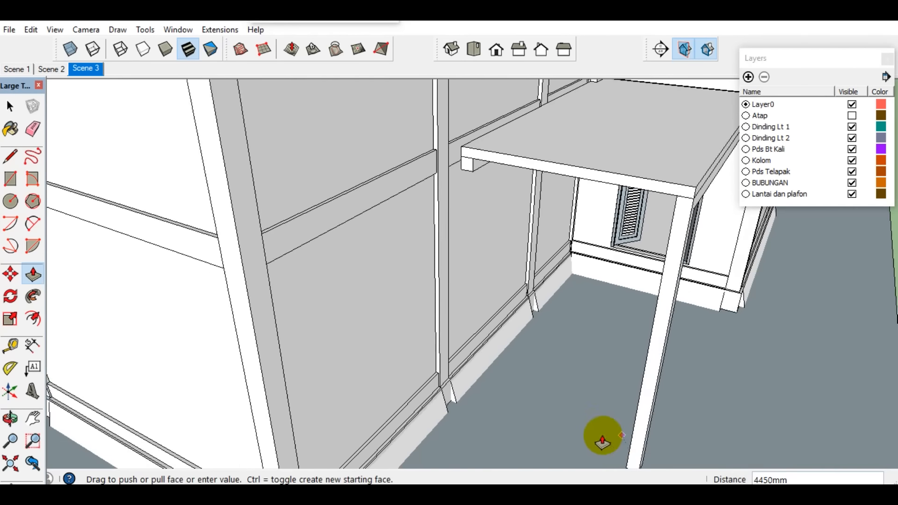
{"action": "left_click", "coordinate": [423, 427]}
{"action": "key", "text": "space"}
- Repeat the same extrusion on the footprint under the wall-side beam's end to form the second column
{"action": "scroll", "coordinate": [448, 137], "scroll_direction": "up", "scroll_amount": 2}
{"action": "scroll", "coordinate": [440, 77], "scroll_direction": "down", "scroll_amount": 2}
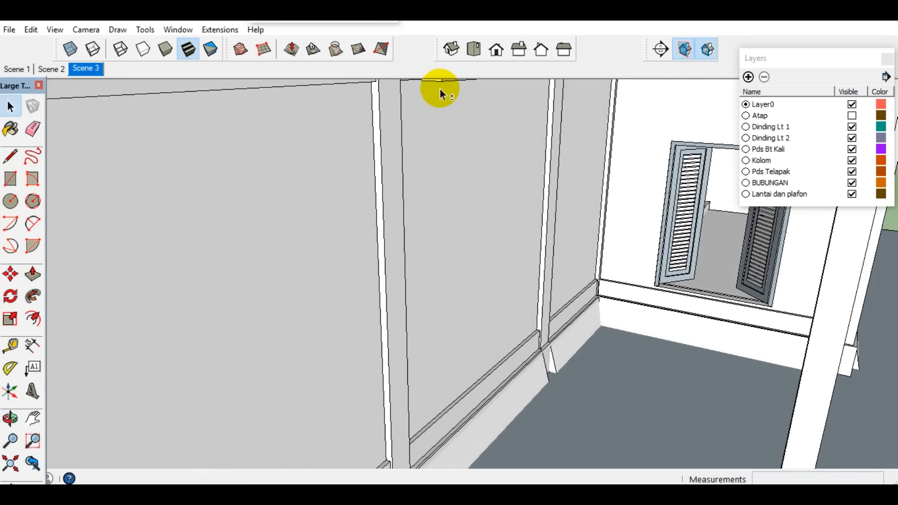
{"action": "scroll", "coordinate": [481, 236], "scroll_direction": "up", "scroll_amount": 3}
{"action": "middle_click_drag", "start_coordinate": [481, 236], "coordinate": [470, 281]}
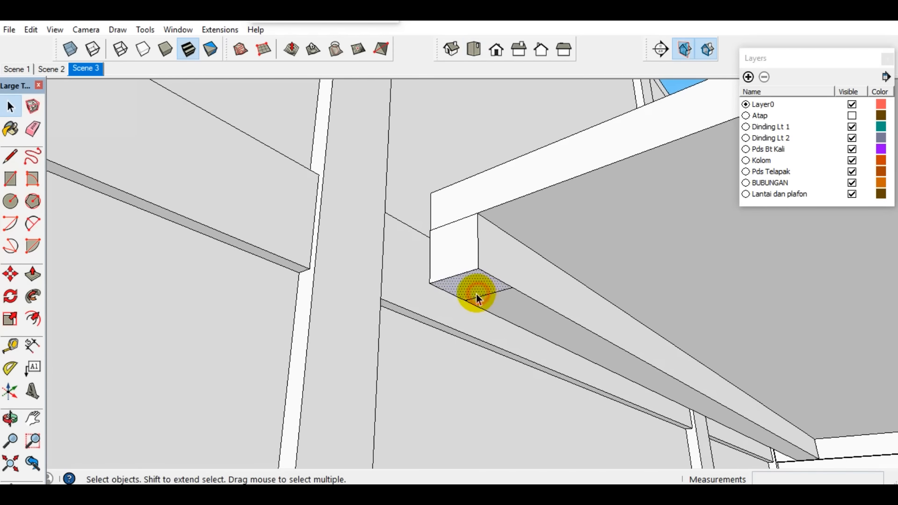
{"action": "key", "text": "p"}
{"action": "double_click", "coordinate": [474, 291]}
- Draw a rectangle on the inner face of the beam's end, directly above the column, as the cross beam's profile
{"action": "middle_click_drag", "start_coordinate": [473, 291], "coordinate": [487, 339]}
{"action": "scroll", "coordinate": [417, 293], "scroll_direction": "up", "scroll_amount": 3}
{"action": "key", "text": "r"}
{"action": "left_click", "coordinate": [438, 316]}
{"action": "left_click", "coordinate": [397, 256]}
{"action": "key", "text": "space"}
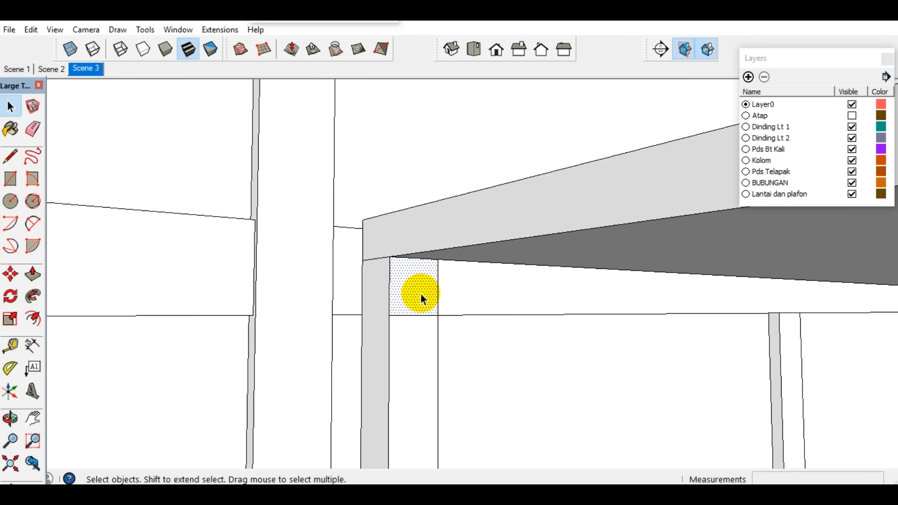
- Push/Pull the rectangle 2900 mm across to the opposite beam to form the front cross beam
{"action": "key", "text": "p"}
{"action": "left_click", "coordinate": [421, 294]}
{"action": "scroll", "coordinate": [450, 297], "scroll_direction": "down", "scroll_amount": 4}
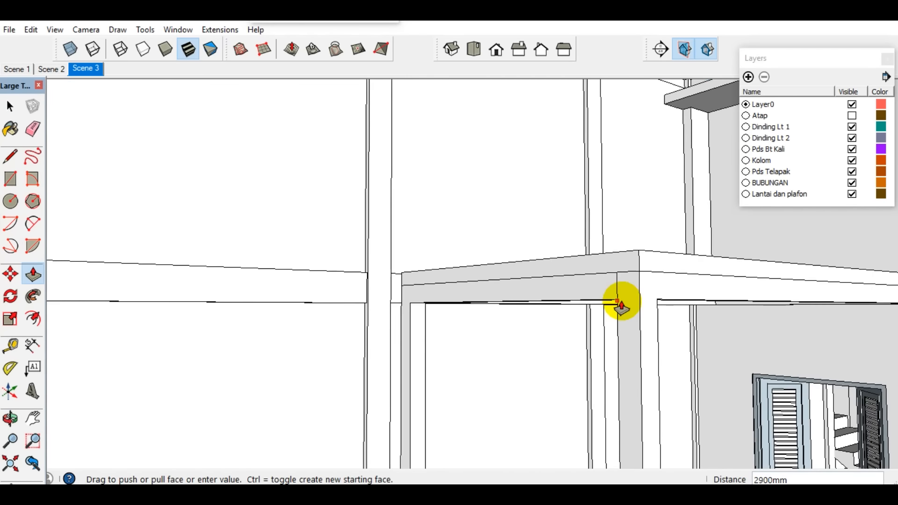
{"action": "key", "text": "space"}
- Select the outer edges of the upper slab's underside and copy them straight down from the column corner onto the lower slab
{"action": "middle_click_drag", "start_coordinate": [617, 309], "coordinate": [690, 299]}
{"action": "left_click", "coordinate": [700, 248]}
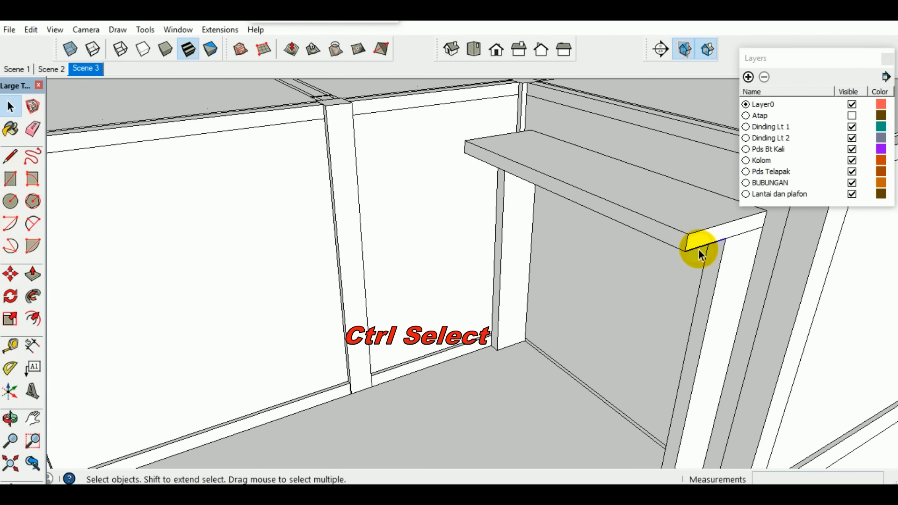
{"action": "scroll", "coordinate": [700, 248], "scroll_direction": "up", "scroll_amount": 1}
{"action": "middle_click_drag", "start_coordinate": [678, 255], "coordinate": [495, 176]}
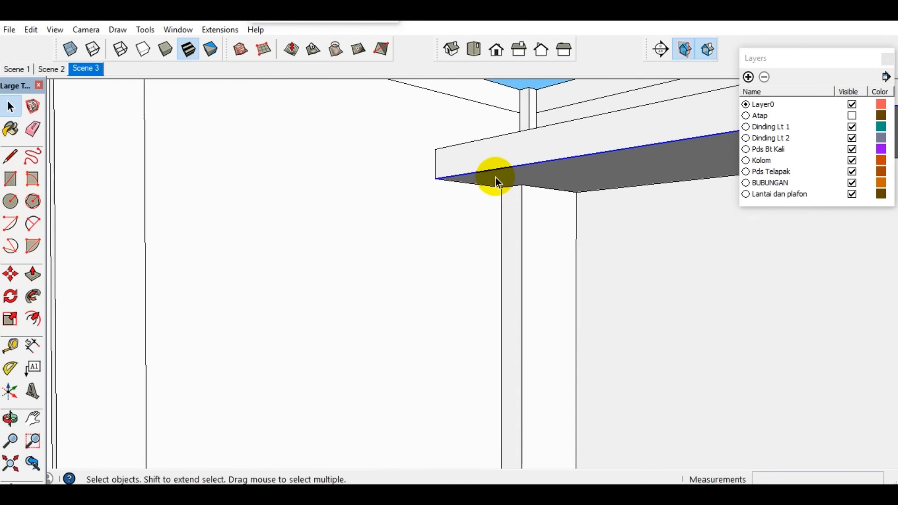
{"action": "scroll", "coordinate": [487, 176], "scroll_direction": "up", "scroll_amount": 3}
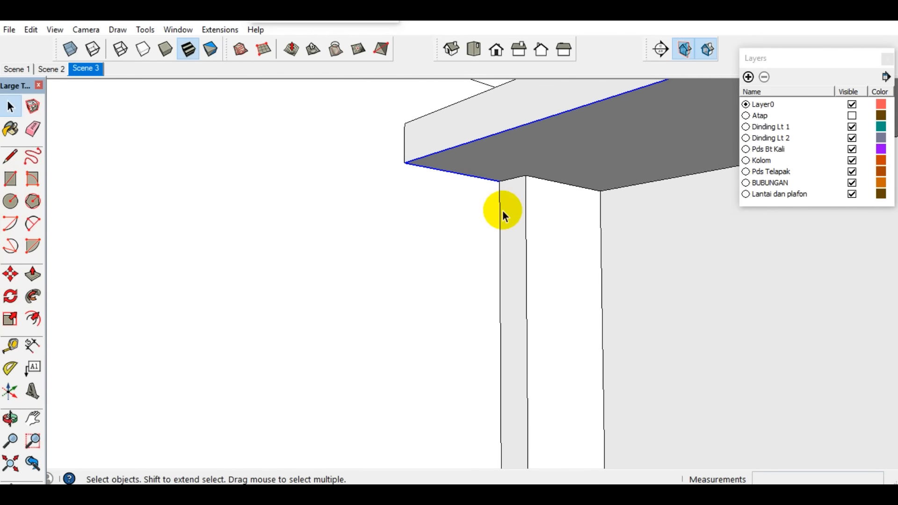
{"action": "scroll", "coordinate": [502, 201], "scroll_direction": "up", "scroll_amount": 2}
{"action": "key", "text": "m"}
{"action": "left_click", "coordinate": [497, 174]}
{"action": "key", "text": "ctrl"}
{"action": "middle_click_drag", "start_coordinate": [523, 215], "coordinate": [604, 281]}
{"action": "middle_click_drag", "start_coordinate": [601, 428], "coordinate": [620, 453]}
{"action": "left_click", "coordinate": [614, 432]}
{"action": "key", "text": "space"}
- Draw a vertical line from the copied floor outline's corner to the upper slab's underside corner, closing the wall-side panel
{"action": "scroll", "coordinate": [606, 374], "scroll_direction": "down", "scroll_amount": 3}
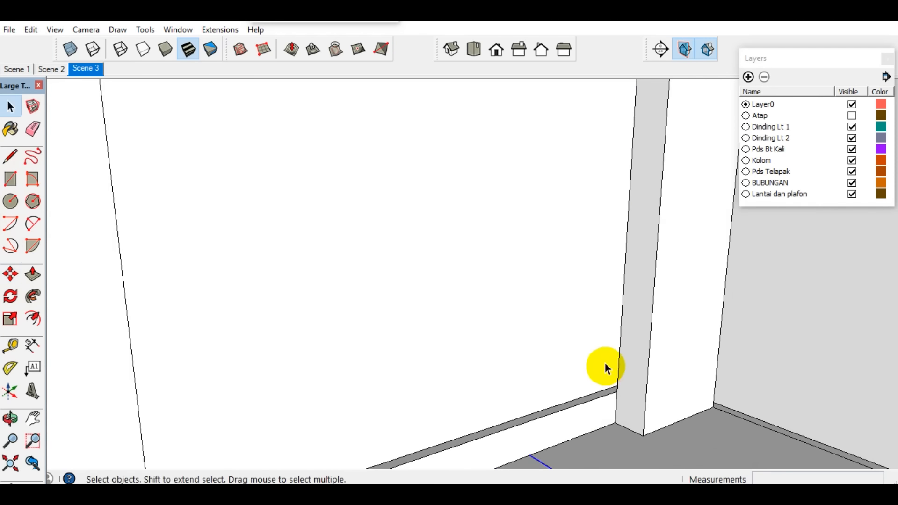
{"action": "mouse_move", "coordinate": [602, 367]}
{"action": "middle_mouse_down", "text": "shift"}
{"action": "mouse_move", "coordinate": [610, 417]}
{"action": "mouse_move", "coordinate": [616, 370]}
{"action": "middle_mouse_up", "text": "shift"}
{"action": "scroll", "coordinate": [610, 415], "scroll_direction": "down", "scroll_amount": 1}
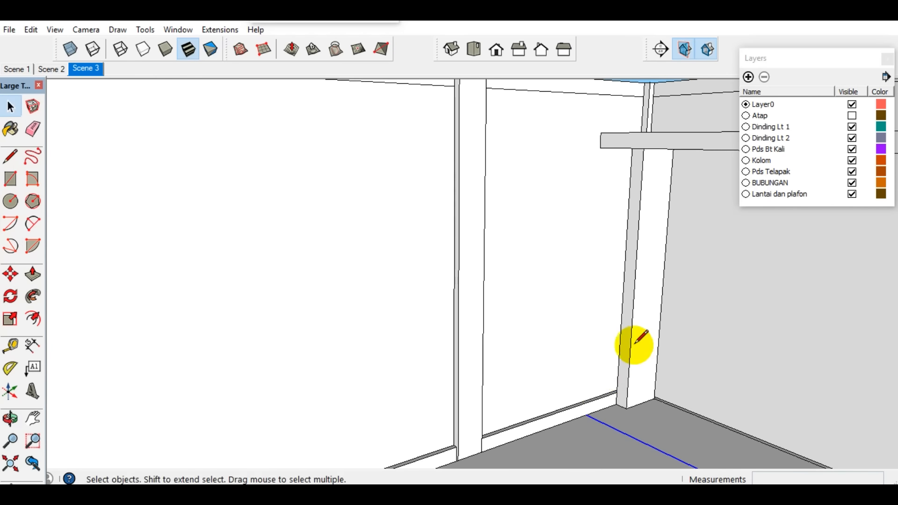
{"action": "key", "text": "l"}
{"action": "left_click", "coordinate": [586, 415]}
{"action": "left_click", "coordinate": [600, 148]}
{"action": "key", "text": "space"}
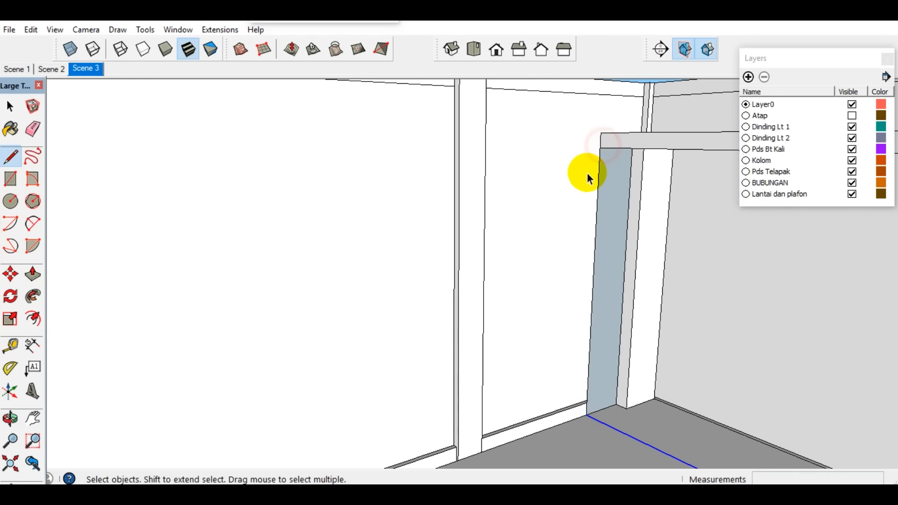
- Draw a vertical line between the upper slab's other front corner and the floor outline, closing the front and remaining side panels
{"action": "mouse_move", "coordinate": [588, 176]}
{"action": "middle_mouse_down"}
{"action": "mouse_move", "coordinate": [612, 361]}
{"action": "mouse_move", "coordinate": [521, 371]}
{"action": "middle_mouse_up"}
{"action": "key", "text": "l"}
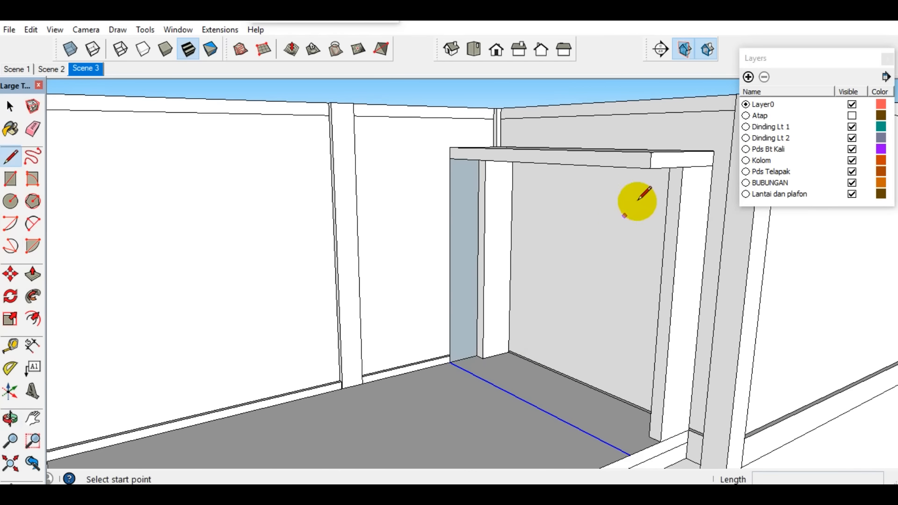
{"action": "left_click", "coordinate": [650, 168]}
{"action": "left_click", "coordinate": [629, 453]}
{"action": "key", "text": "space"}
- Paint the front and side panels between the two slabs with the Translucent_Glass_Gray material
{"action": "key", "text": "b"}
{"action": "left_click", "coordinate": [652, 329]}
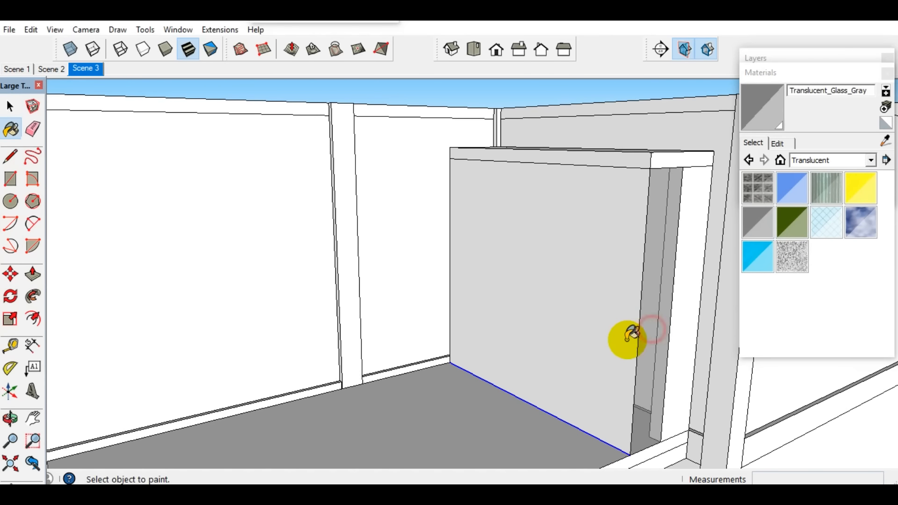
{"action": "left_click", "coordinate": [626, 338]}
{"action": "scroll", "coordinate": [484, 295], "scroll_direction": "up", "scroll_amount": 4}
{"action": "mouse_move", "coordinate": [464, 258]}
{"action": "middle_mouse_down"}
{"action": "mouse_move", "coordinate": [563, 278]}
{"action": "mouse_move", "coordinate": [573, 303]}
{"action": "mouse_move", "coordinate": [683, 315]}
{"action": "mouse_move", "coordinate": [512, 314]}
{"action": "middle_mouse_up"}
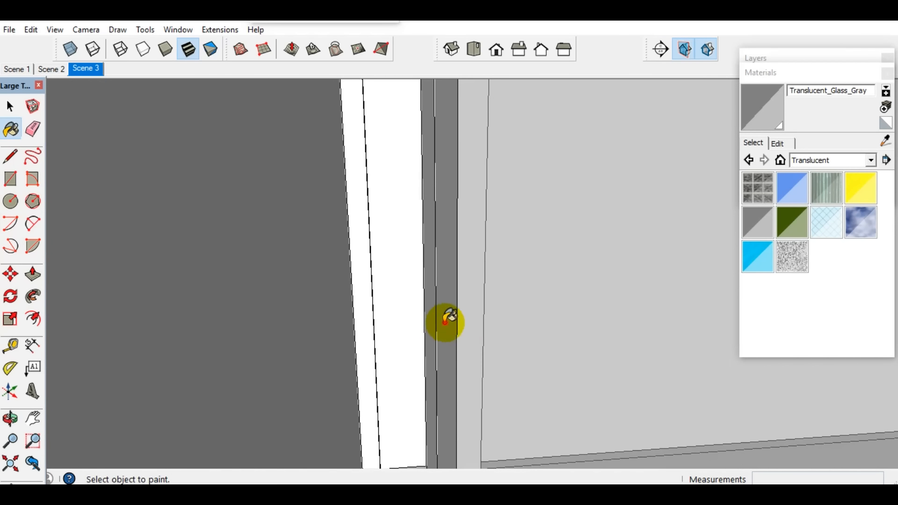
{"action": "key", "text": "space"}
{"action": "left_click", "coordinate": [491, 324]}
- Draw a full-height rectangle about 878 mm wide and 2950 mm high on the front glass, starting from its bottom edge's midpoint
{"action": "scroll", "coordinate": [405, 367], "scroll_direction": "down", "scroll_amount": 5}
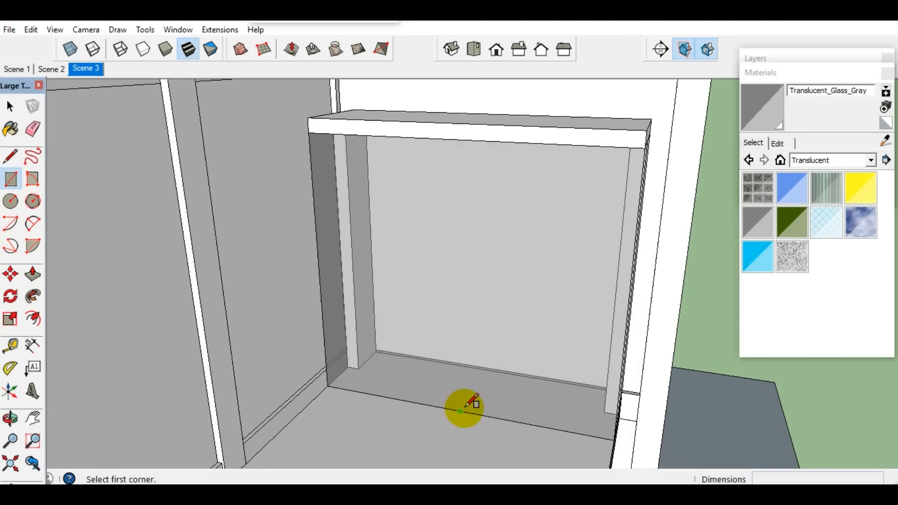
{"action": "left_click", "coordinate": [460, 411]}
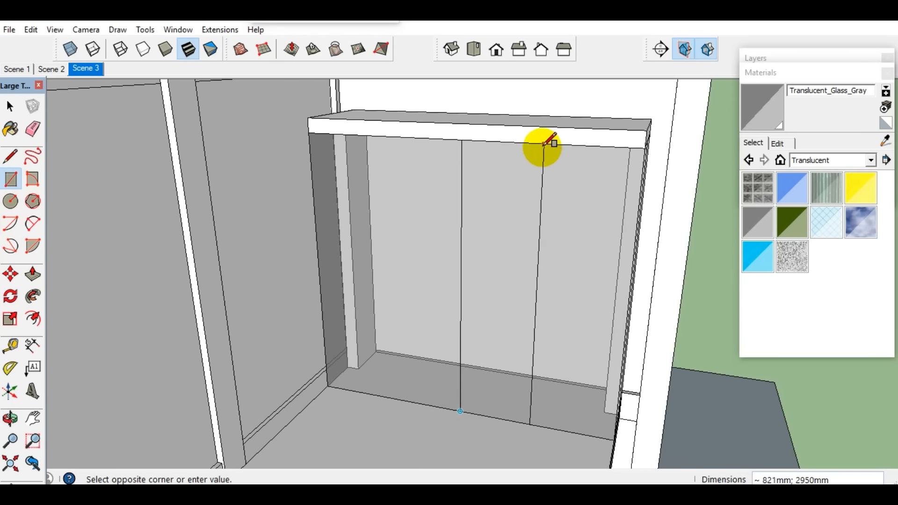
{"action": "key", "text": "space"}
- Copy the rectangular door panel sideways by its own width so the two panels meet at the front glass's centre
{"action": "left_click", "coordinate": [535, 176]}
{"action": "key", "text": "m"}
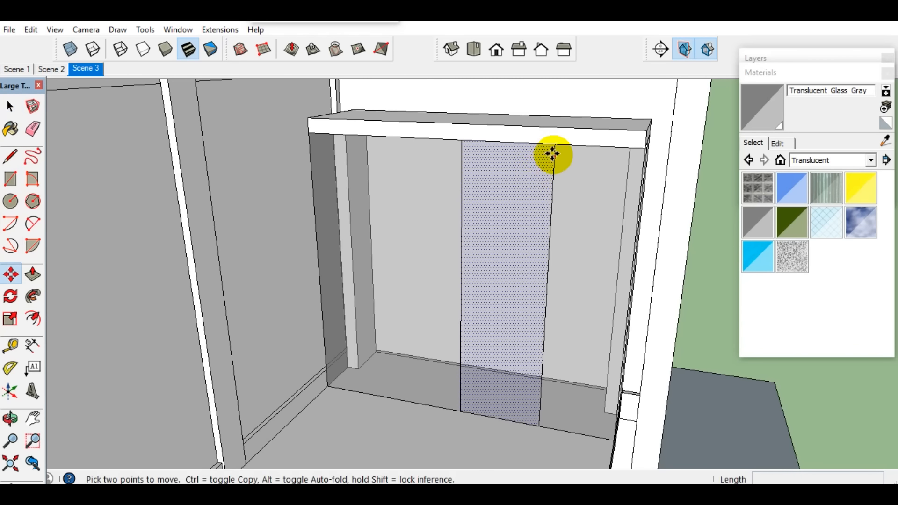
{"action": "left_click", "coordinate": [556, 147]}
{"action": "left_click", "coordinate": [463, 139]}
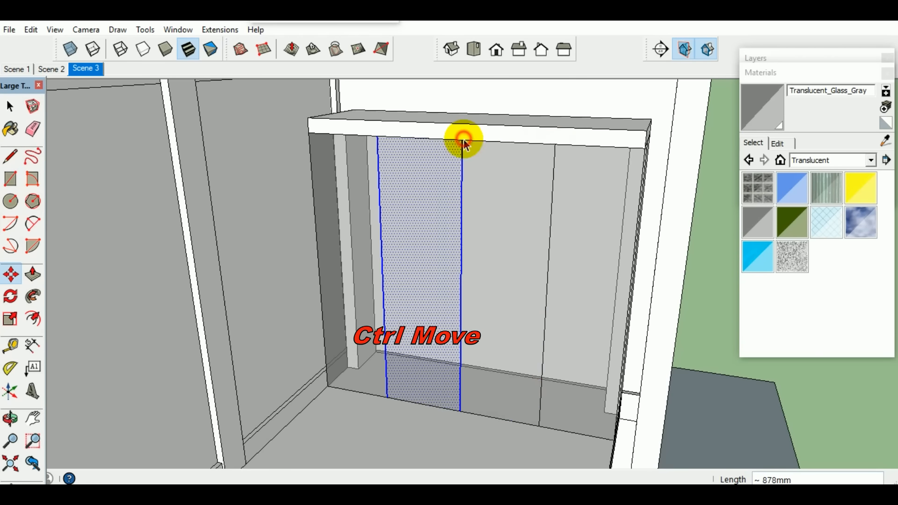
{"action": "middle_click_drag", "start_coordinate": [554, 371], "coordinate": [534, 401]}
{"action": "key", "text": "space"}
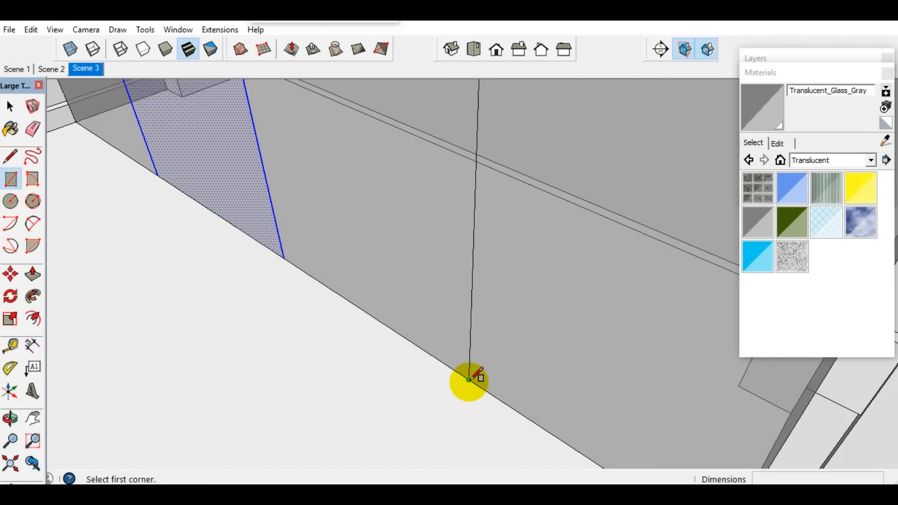
- Draw a small rectangle on the balcony floor against the front glass, starting at the door panel's lower corner, and make it a group
{"action": "left_click", "coordinate": [468, 382]}
{"action": "scroll", "coordinate": [468, 382], "scroll_direction": "down", "scroll_amount": 3}
{"action": "left_click", "coordinate": [499, 451]}
{"action": "key", "text": "space"}
{"action": "left_click", "coordinate": [482, 424]}
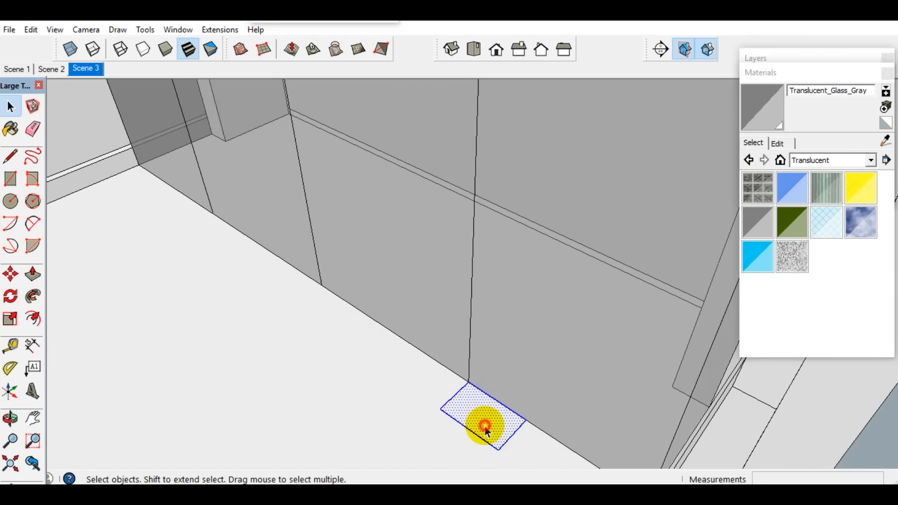
{"action": "right_click", "coordinate": [483, 423]}
{"action": "left_click", "coordinate": [526, 309]}
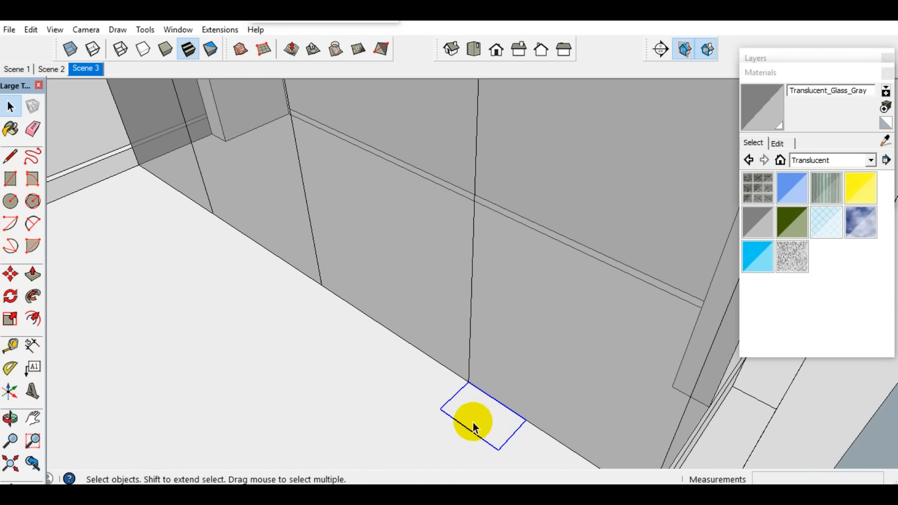
- Move the grouped rectangle so it straddles the front glass line, and convert it into a component
{"action": "key", "text": "m"}
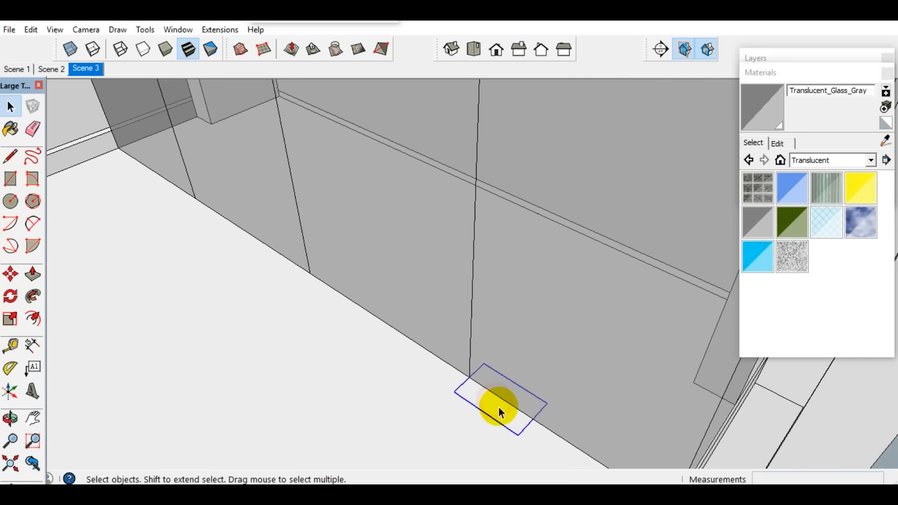
{"action": "key", "text": "m"}
{"action": "key", "text": "space"}
{"action": "right_click", "coordinate": [507, 415]}
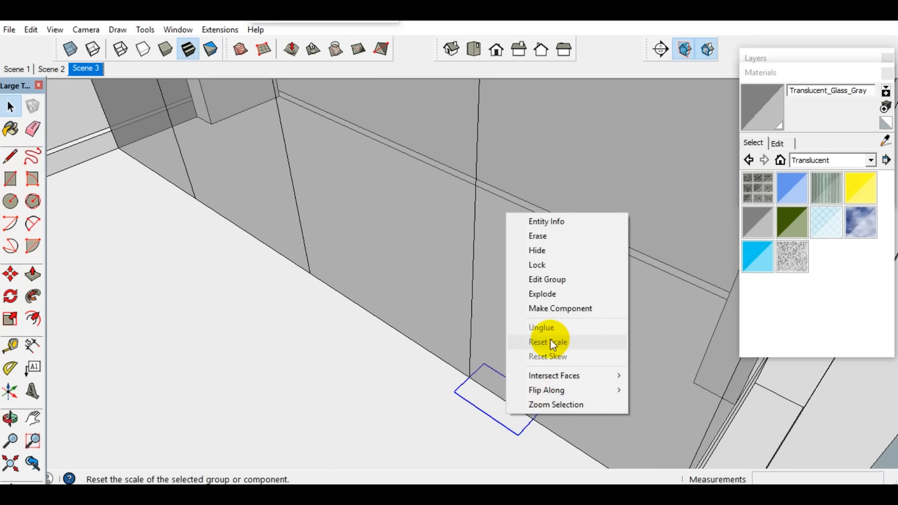
{"action": "left_click", "coordinate": [546, 308]}
- Copy the rectangle component along the base of the glass to the centre line between the two door panels
{"action": "key", "text": "m"}
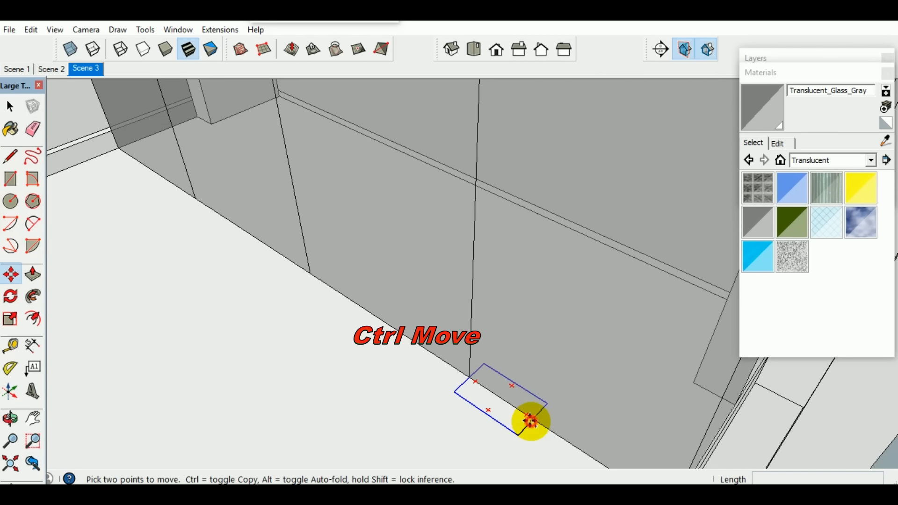
{"action": "key", "text": "ctrl"}
{"action": "left_click", "coordinate": [531, 421]}
{"action": "left_click", "coordinate": [340, 296]}
{"action": "key", "text": "space"}
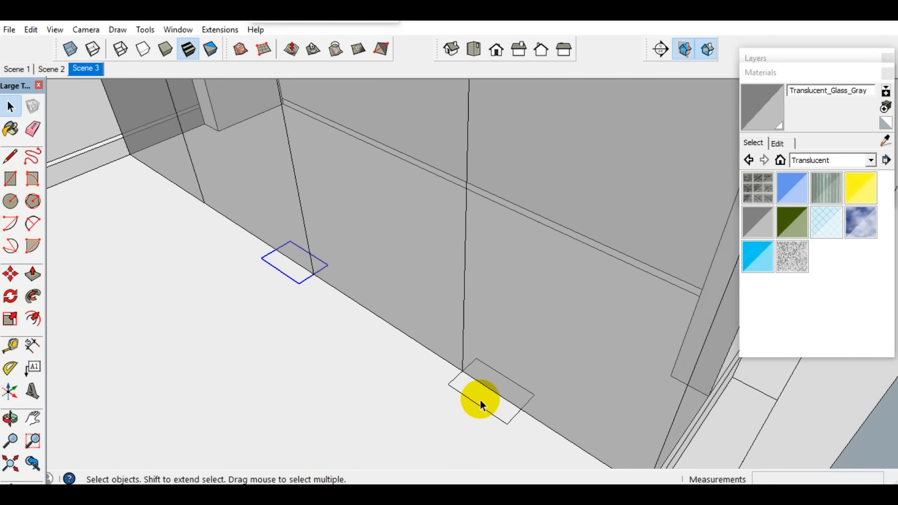
- Edit the rectangle component and Push/Pull its face up about 2950 mm to the underside of the upper slab
{"action": "double_click", "coordinate": [480, 399]}
{"action": "key", "text": "p"}
{"action": "left_click", "coordinate": [483, 398]}
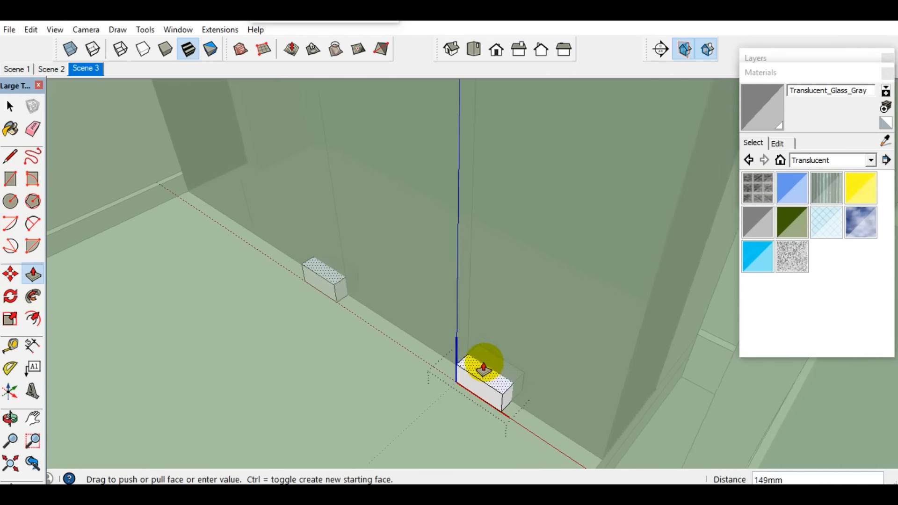
{"action": "scroll", "coordinate": [481, 327], "scroll_direction": "down", "scroll_amount": 4}
{"action": "middle_click_drag", "start_coordinate": [481, 323], "coordinate": [485, 381], "text": "shift"}
{"action": "scroll", "coordinate": [482, 255], "scroll_direction": "up", "scroll_amount": 4}
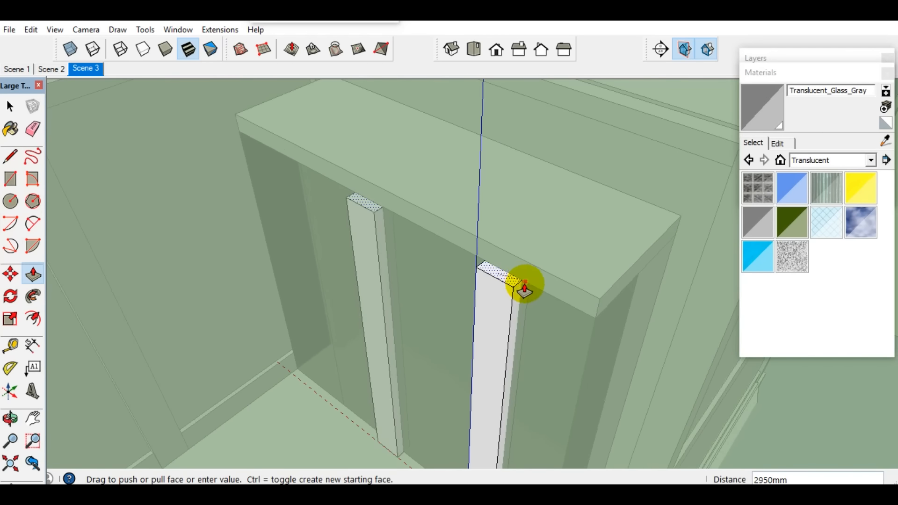
- Outline the exposed front part of the column's top with a rectangle and Push/Pull it upward past the slab's front edge
{"action": "scroll", "coordinate": [519, 283], "scroll_direction": "up", "scroll_amount": 2}
{"action": "key", "text": "space"}
{"action": "key", "text": "r"}
{"action": "left_click", "coordinate": [458, 261]}
{"action": "left_click", "coordinate": [533, 281]}
{"action": "key", "text": "space"}
{"action": "left_click", "coordinate": [519, 284]}
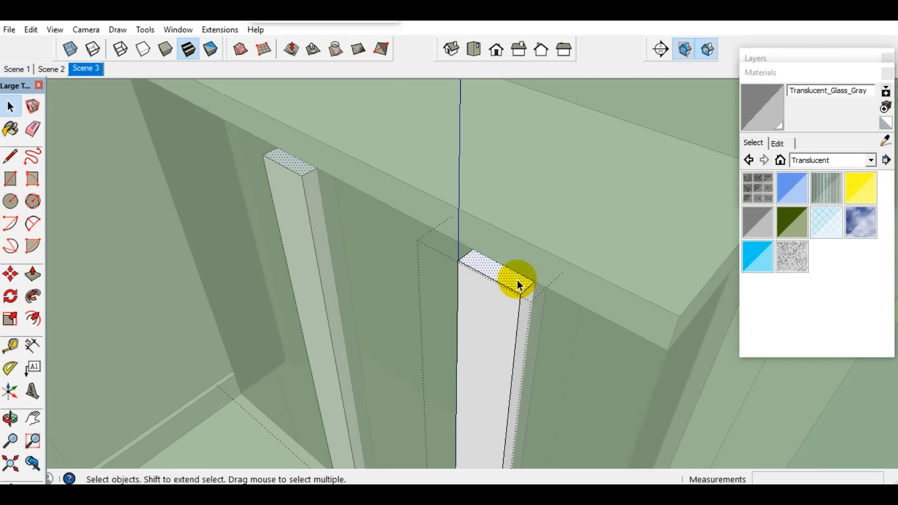
{"action": "key", "text": "p"}
{"action": "left_click_drag", "start_coordinate": [518, 281], "coordinate": [557, 261]}
{"action": "key", "text": "space"}
{"action": "middle_click_drag", "start_coordinate": [533, 277], "coordinate": [498, 254]}
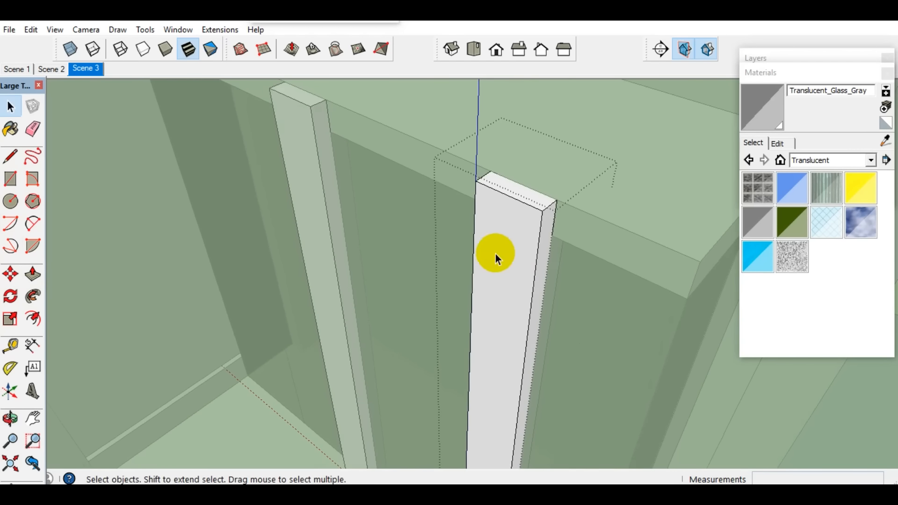
- Move both columns together about 878 mm along the glass so the outer one meets the door's far edge
{"action": "scroll", "coordinate": [493, 284], "scroll_direction": "down", "scroll_amount": 6}
{"action": "key", "text": "Escape"}
{"action": "middle_click_drag", "start_coordinate": [491, 351], "coordinate": [548, 347]}
{"action": "left_click", "coordinate": [548, 346]}
{"action": "left_click", "coordinate": [462, 346], "text": "ctrl"}
{"action": "scroll", "coordinate": [465, 363], "scroll_direction": "up", "scroll_amount": 4}
{"action": "key", "text": "m"}
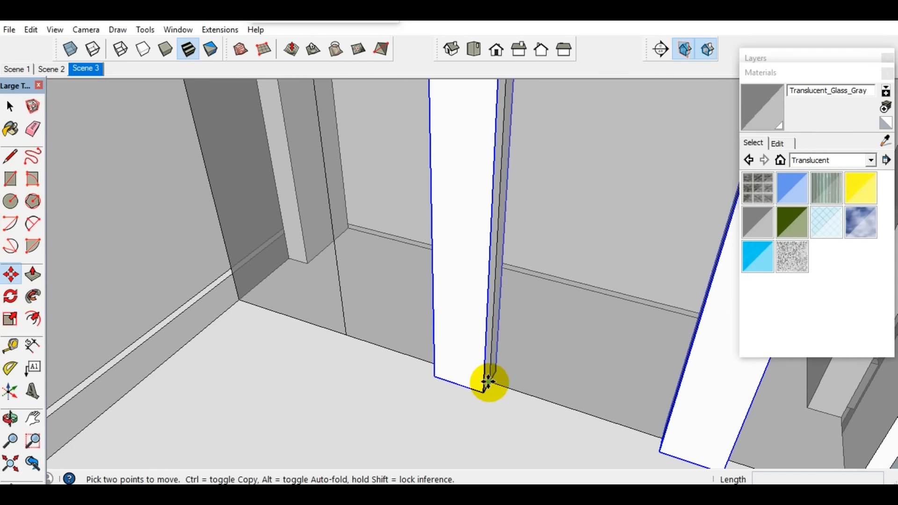
{"action": "left_click", "coordinate": [493, 381]}
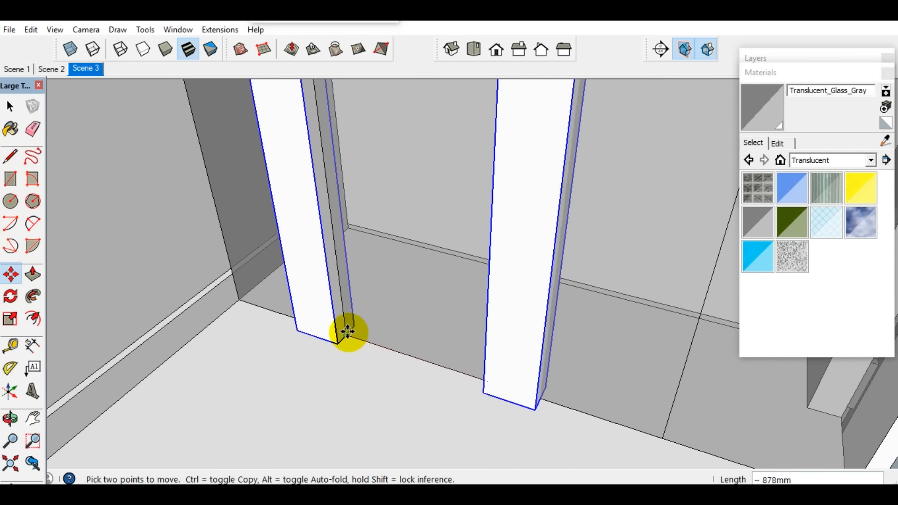
{"action": "left_click", "coordinate": [349, 332]}
{"action": "key", "text": "space"}
- Move the second column along the front glass so it stands just outside the door's opposite edge
{"action": "middle_click_drag", "start_coordinate": [545, 407], "coordinate": [378, 364]}
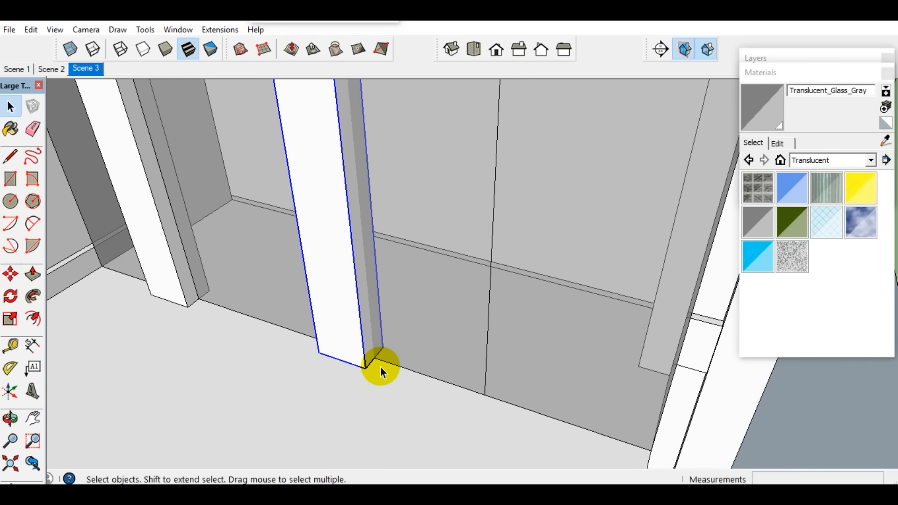
{"action": "key", "text": "m"}
{"action": "left_click", "coordinate": [399, 365]}
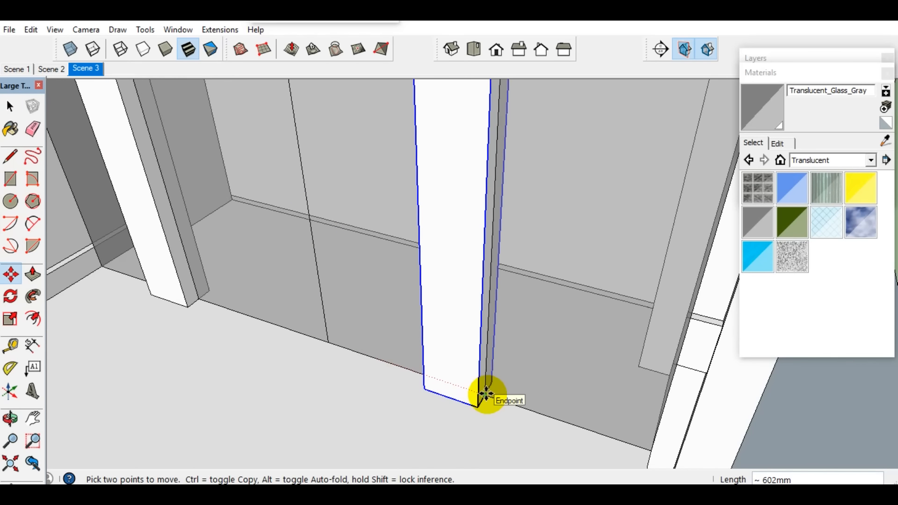
{"action": "left_click", "coordinate": [487, 394]}
{"action": "middle_click_drag", "start_coordinate": [486, 394], "coordinate": [431, 399]}
{"action": "left_click", "coordinate": [525, 405]}
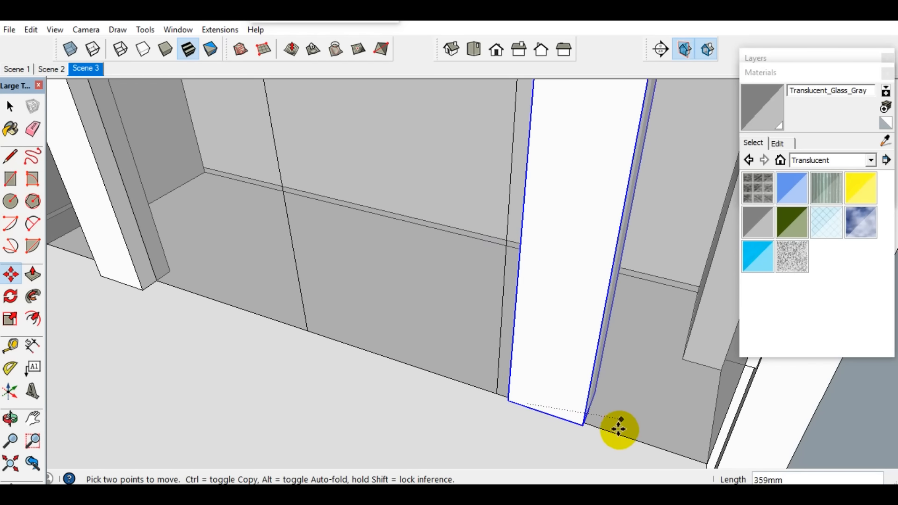
{"action": "middle_click_drag", "start_coordinate": [622, 435], "coordinate": [533, 336]}
{"action": "scroll", "coordinate": [653, 357], "scroll_direction": "up", "scroll_amount": 1}
{"action": "left_click", "coordinate": [663, 349]}
{"action": "left_click", "coordinate": [635, 354]}
{"action": "key", "text": "space"}
- Draw a small square on the balcony floor near the glass corner, group it, and make it a component
{"action": "scroll", "coordinate": [621, 380], "scroll_direction": "down", "scroll_amount": 2}
{"action": "key", "text": "r"}
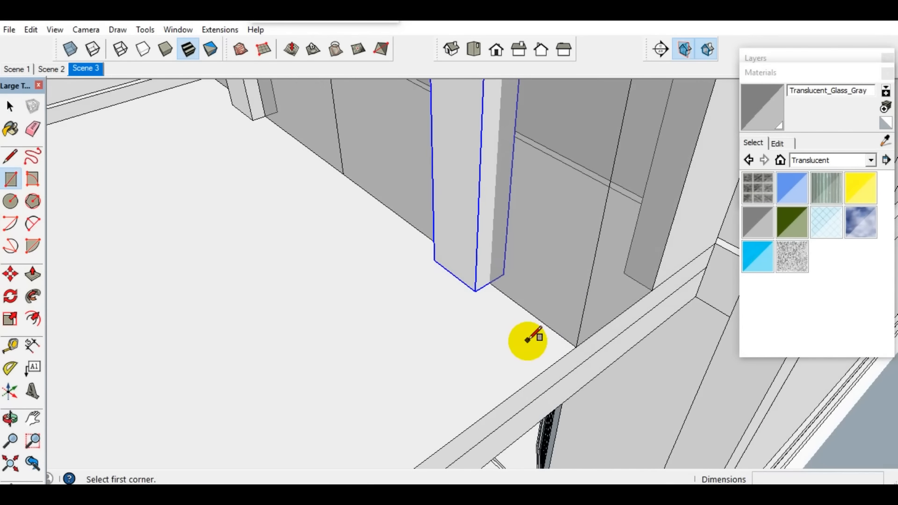
{"action": "left_click", "coordinate": [526, 366]}
{"action": "key", "text": "space"}
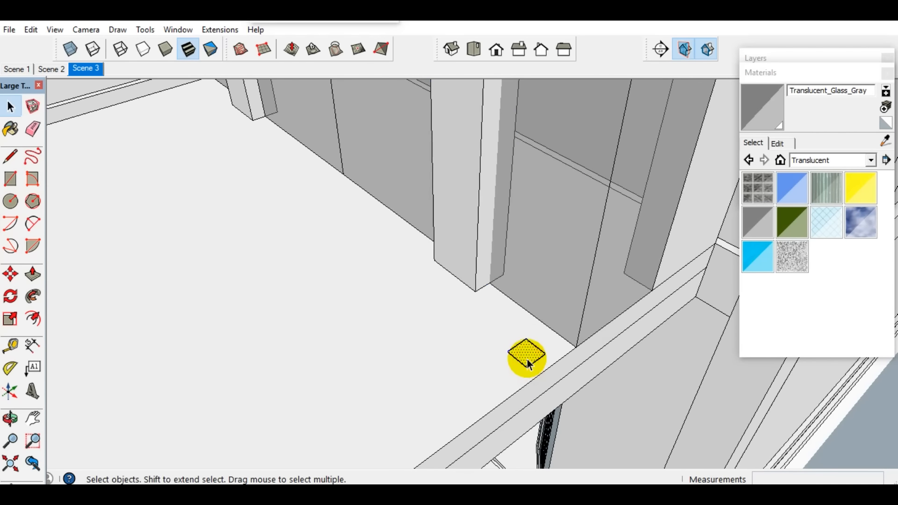
{"action": "right_click", "coordinate": [528, 360]}
{"action": "left_click", "coordinate": [571, 257]}
{"action": "right_click", "coordinate": [523, 351]}
{"action": "left_click", "coordinate": [581, 246]}
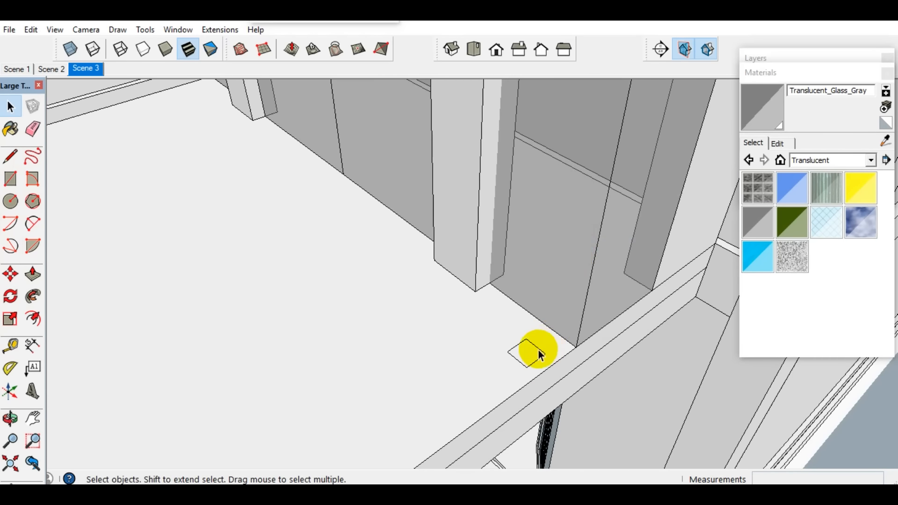
- Copy the square component along the balcony's long open side to the outer corner, dividing the distance with /15
{"action": "key", "text": "m"}
{"action": "key", "text": "ctrl"}
{"action": "left_click", "coordinate": [527, 352]}
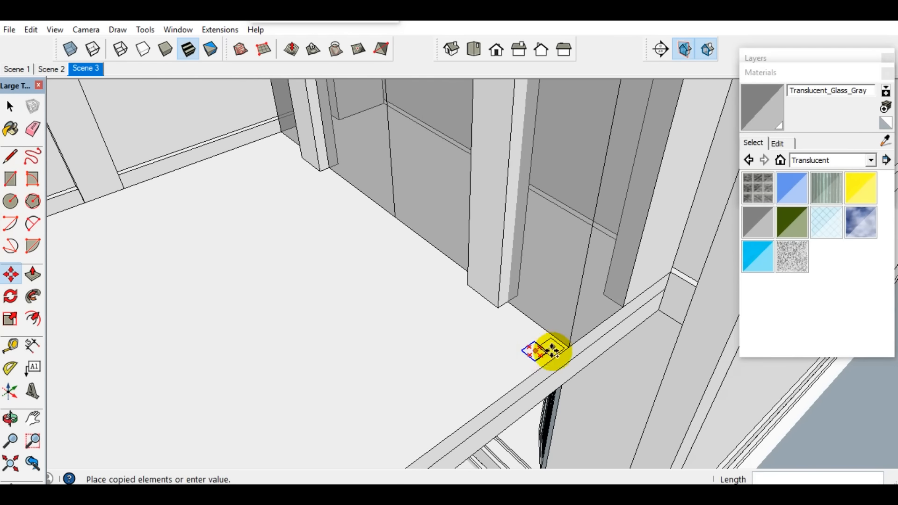
{"action": "middle_click_drag", "start_coordinate": [546, 353], "coordinate": [546, 321]}
{"action": "scroll", "coordinate": [411, 425], "scroll_direction": "up", "scroll_amount": 2}
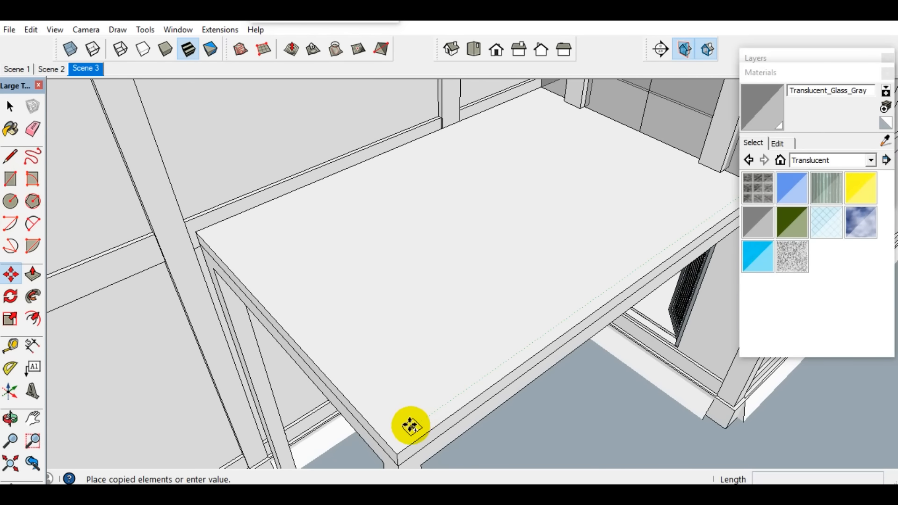
{"action": "middle_click_drag", "start_coordinate": [399, 433], "coordinate": [471, 361], "text": "shift"}
{"action": "scroll", "coordinate": [474, 362], "scroll_direction": "up", "scroll_amount": 1}
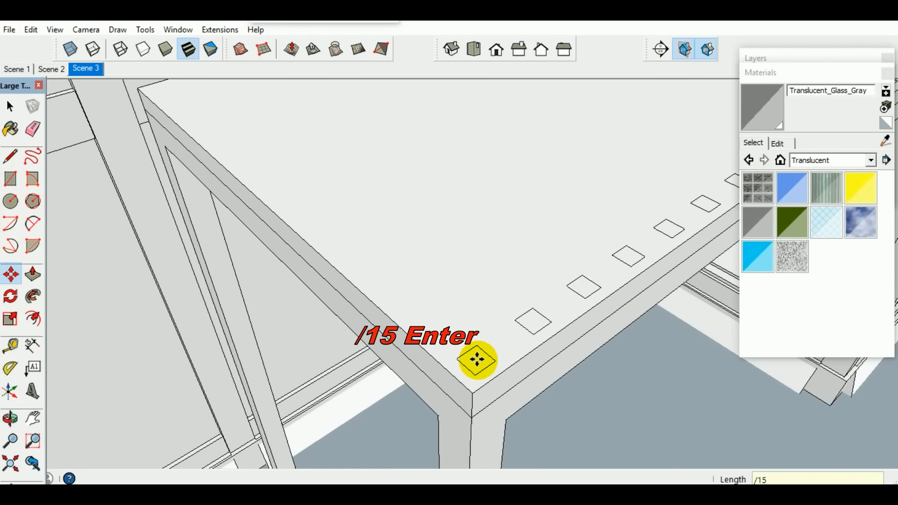
- Copy the corner square along the balcony's short outer edge to the wall-side corner, dividing the distance with /7
{"action": "key", "text": "m"}
{"action": "key", "text": "ctrl"}
{"action": "left_click", "coordinate": [477, 359]}
{"action": "scroll", "coordinate": [477, 359], "scroll_direction": "down", "scroll_amount": 2}
{"action": "middle_click_drag", "start_coordinate": [355, 268], "coordinate": [391, 353], "text": "shift"}
{"action": "scroll", "coordinate": [347, 306], "scroll_direction": "up", "scroll_amount": 2}
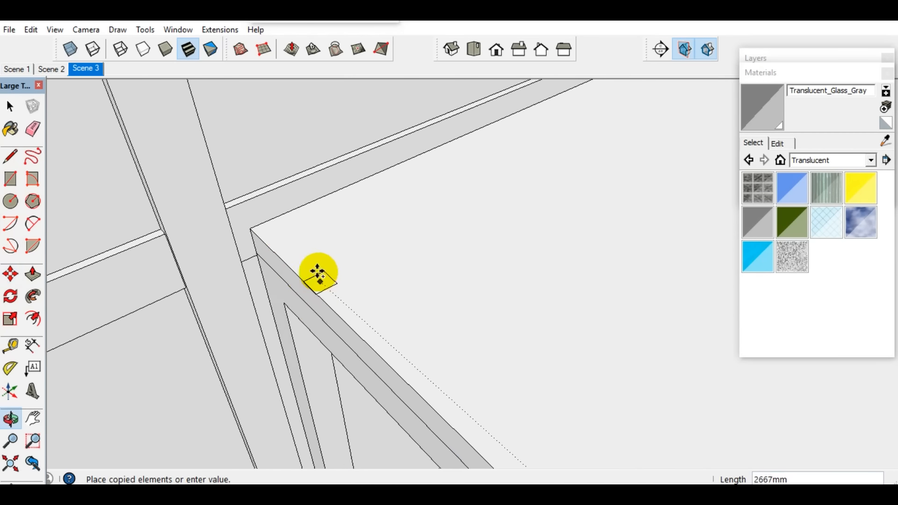
{"action": "middle_click_drag", "start_coordinate": [319, 279], "coordinate": [325, 347], "text": "shift"}
{"action": "left_click", "coordinate": [325, 346]}
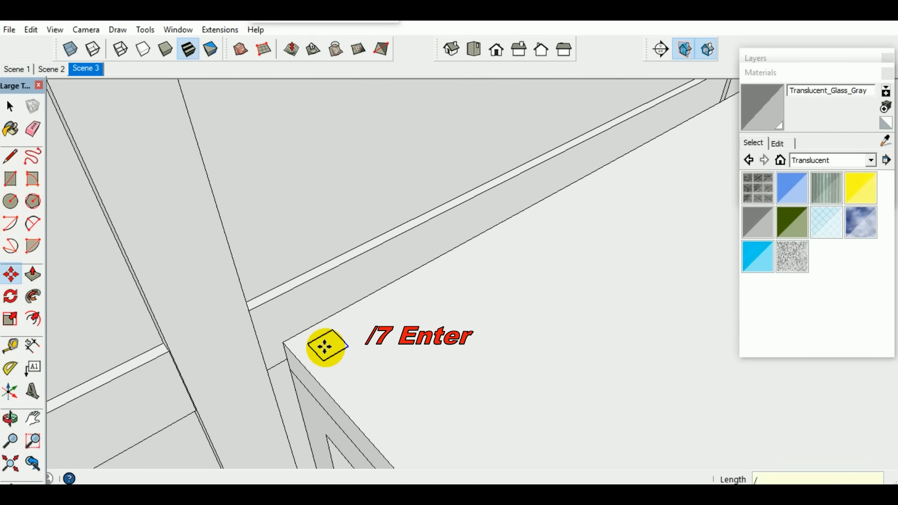
{"action": "key", "text": "Return"}
{"action": "key", "text": "space"}
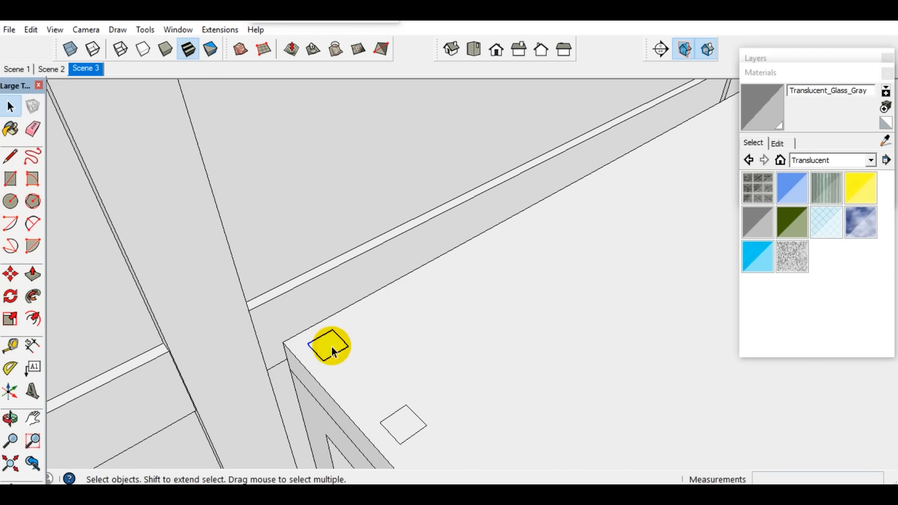
- Copy the wall-side corner square along the wall back to the glass, dividing the distance with /15
{"action": "left_click", "coordinate": [330, 346]}
{"action": "scroll", "coordinate": [332, 348], "scroll_direction": "down", "scroll_amount": 3}
{"action": "middle_click_drag", "start_coordinate": [341, 351], "coordinate": [154, 461], "text": "shift"}
{"action": "scroll", "coordinate": [562, 241], "scroll_direction": "up", "scroll_amount": 1}
{"action": "scroll", "coordinate": [574, 219], "scroll_direction": "up", "scroll_amount": 1}
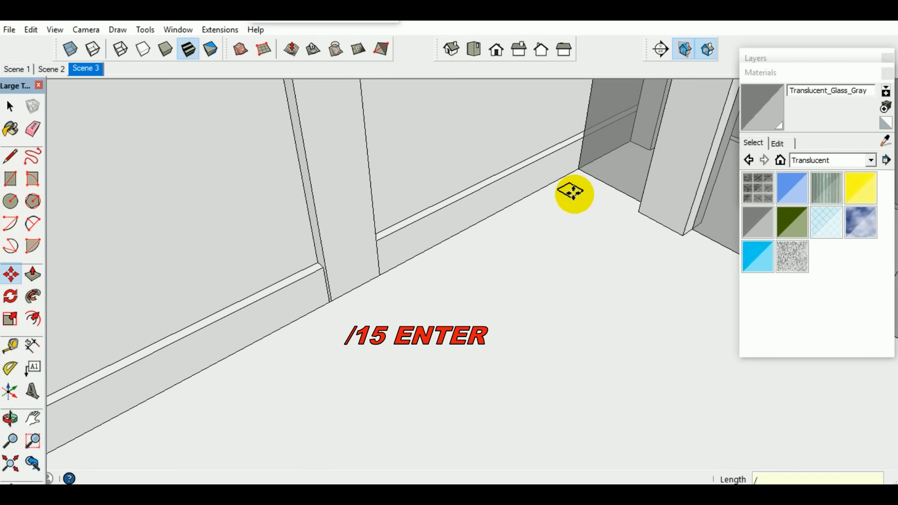
{"action": "key", "text": "Return"}
{"action": "key", "text": "space"}
- Edit the outer corner square component and Push/Pull its face up slightly into a thin base plate
{"action": "scroll", "coordinate": [494, 326], "scroll_direction": "down", "scroll_amount": 5}
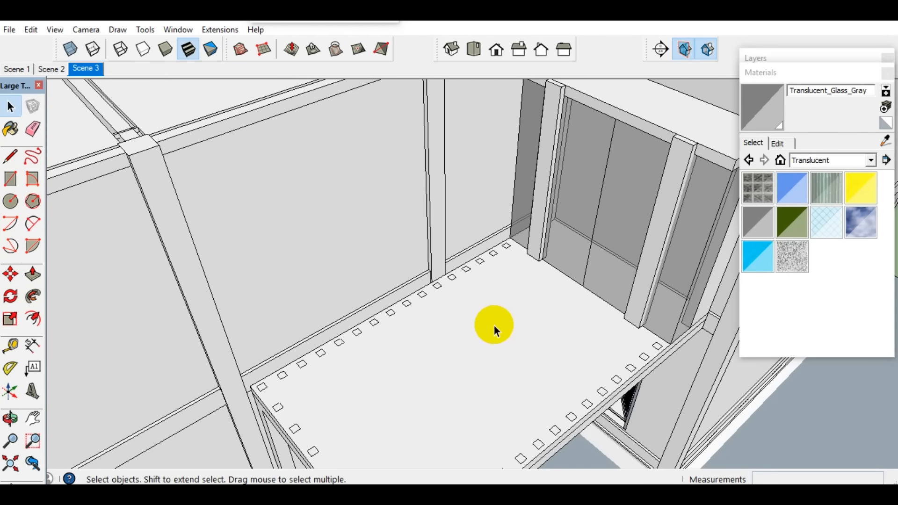
{"action": "middle_click_drag", "start_coordinate": [494, 325], "coordinate": [522, 286]}
{"action": "scroll", "coordinate": [362, 468], "scroll_direction": "up", "scroll_amount": 2}
{"action": "scroll", "coordinate": [345, 428], "scroll_direction": "up", "scroll_amount": 3}
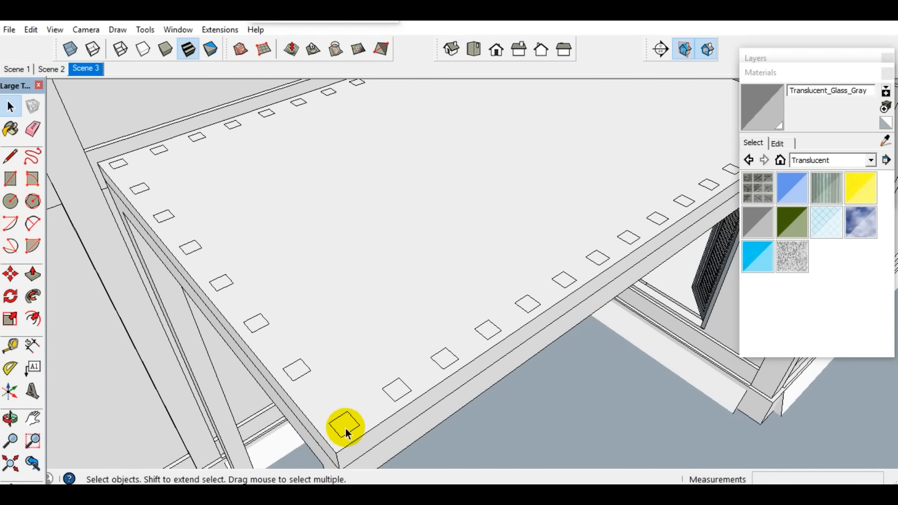
{"action": "double_click", "coordinate": [345, 429]}
{"action": "left_click", "coordinate": [344, 427]}
{"action": "scroll", "coordinate": [345, 427], "scroll_direction": "up", "scroll_amount": 3}
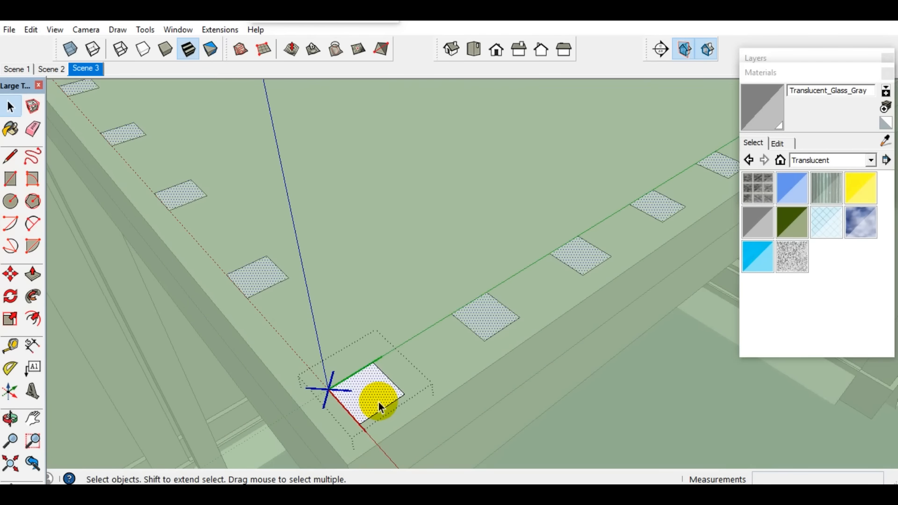
{"action": "key", "text": "p"}
{"action": "left_click", "coordinate": [378, 403]}
{"action": "left_click", "coordinate": [377, 400]}
{"action": "key", "text": "space"}
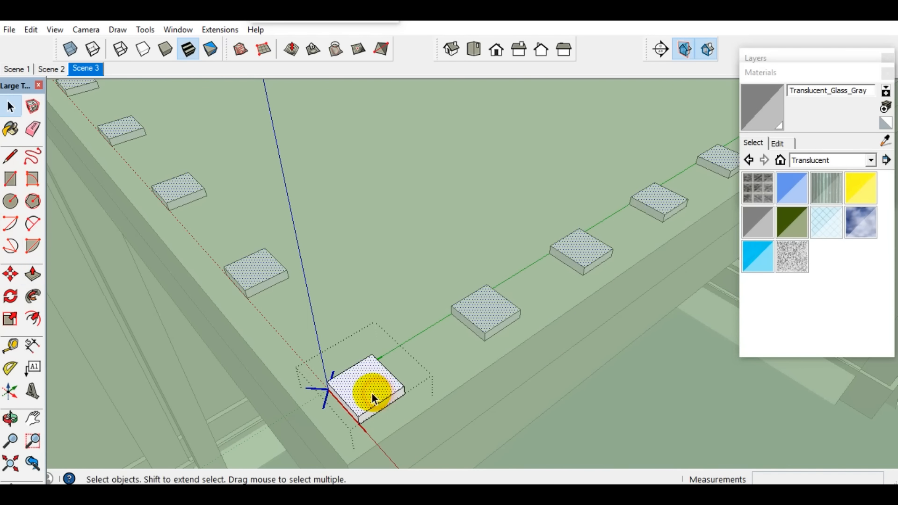
- Offset the base plate's top edges inward about 24 mm to form a smaller inner square
{"action": "key", "text": "f"}
{"action": "left_click", "coordinate": [371, 394]}
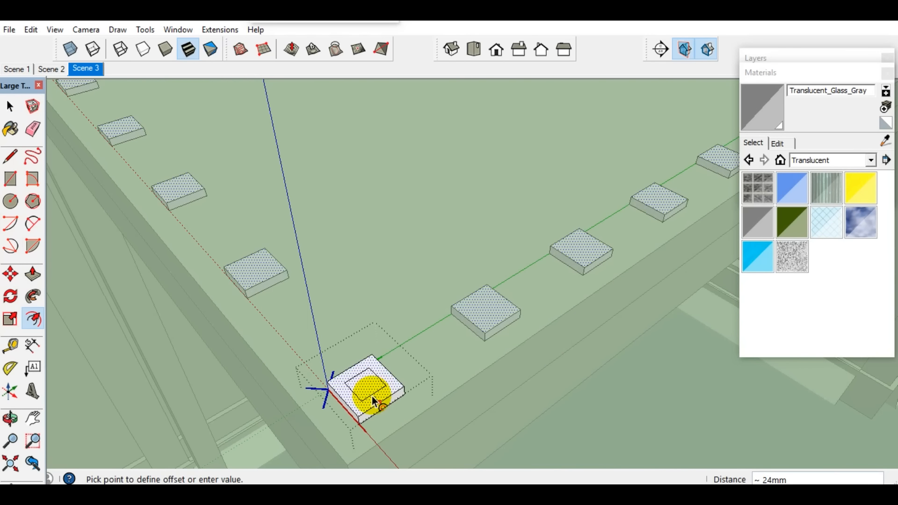
{"action": "left_click", "coordinate": [372, 394]}
{"action": "key", "text": "space"}
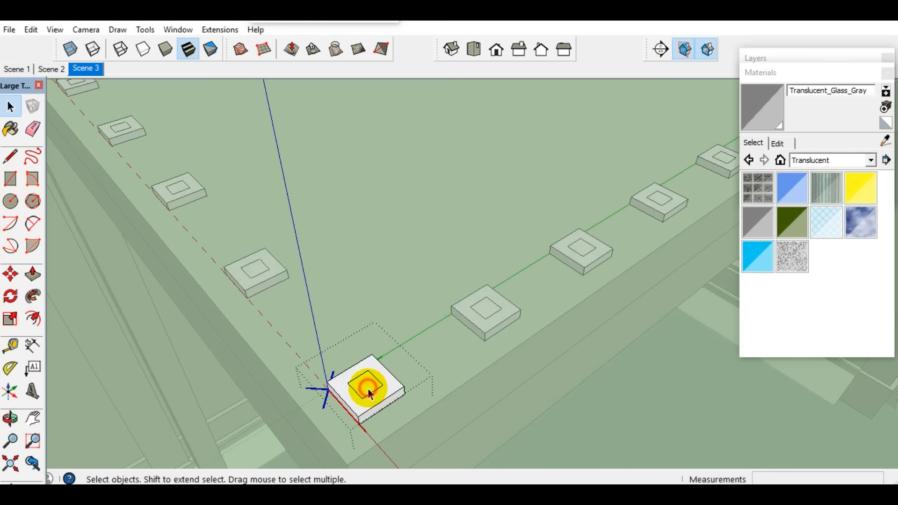
- Push/Pull the inner square up from the base plate to form a tall, slender baluster
{"action": "key", "text": "p"}
{"action": "left_click", "coordinate": [366, 383]}
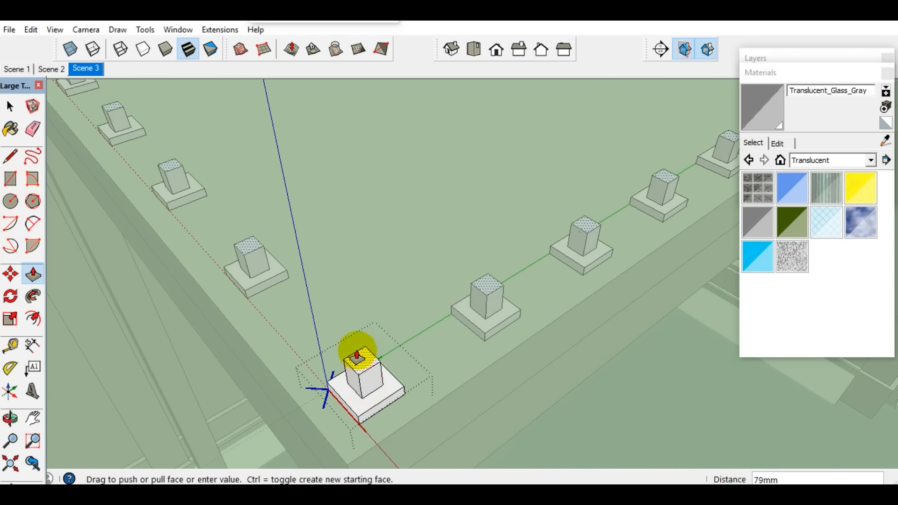
{"action": "left_click", "coordinate": [358, 332]}
{"action": "key", "text": "space"}
- Copy the top edge of the baluster's side face down about 42 mm to mark the handrail profile
{"action": "middle_click_drag", "start_coordinate": [360, 330], "coordinate": [219, 317]}
{"action": "scroll", "coordinate": [380, 294], "scroll_direction": "up", "scroll_amount": 3}
{"action": "scroll", "coordinate": [296, 266], "scroll_direction": "up", "scroll_amount": 3}
{"action": "middle_click_drag", "start_coordinate": [296, 265], "coordinate": [335, 231], "text": "shift"}
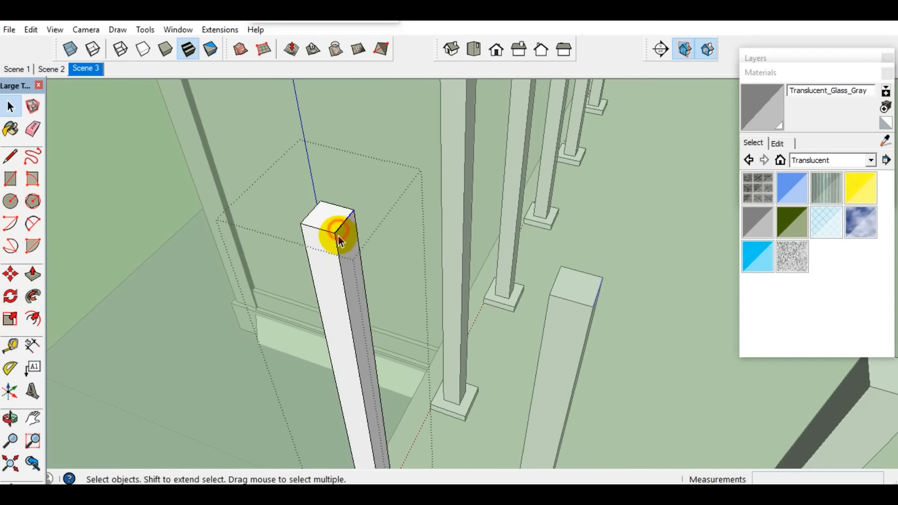
{"action": "key", "text": "m"}
{"action": "key", "text": "ctrl"}
{"action": "left_click", "coordinate": [338, 251]}
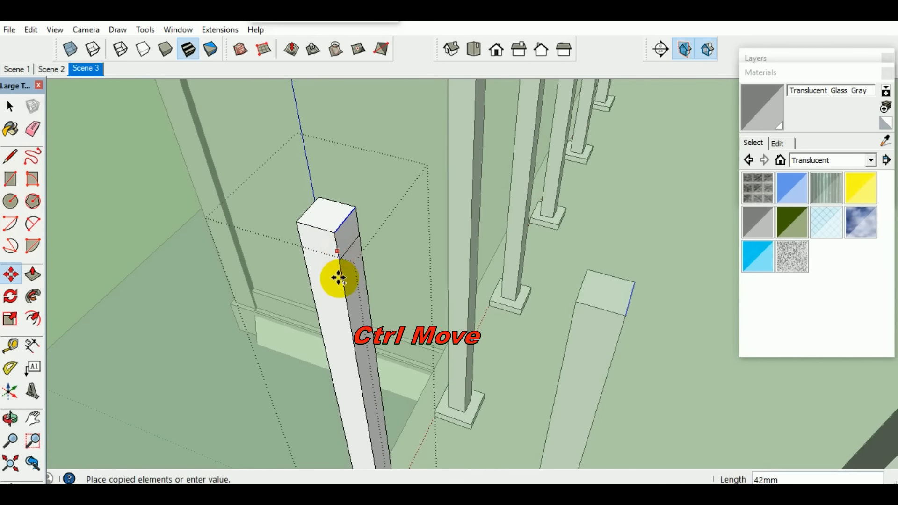
{"action": "left_click", "coordinate": [339, 281]}
- Push/Pull the marked face at the baluster's top out about 266 mm to the neighbouring baluster as a handrail
{"action": "key", "text": "space"}
{"action": "left_click", "coordinate": [345, 243]}
{"action": "key", "text": "p"}
{"action": "left_click_drag", "start_coordinate": [344, 237], "coordinate": [513, 341]}
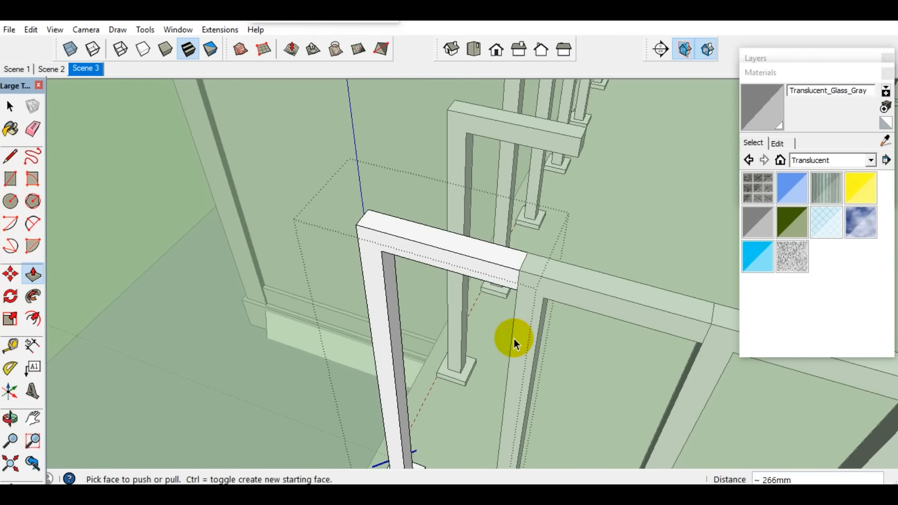
- Make the row of balusters along the balcony's short outer side unique, leaving out the corner balusters
{"action": "key", "text": "space"}
{"action": "scroll", "coordinate": [476, 301], "scroll_direction": "down", "scroll_amount": 5}
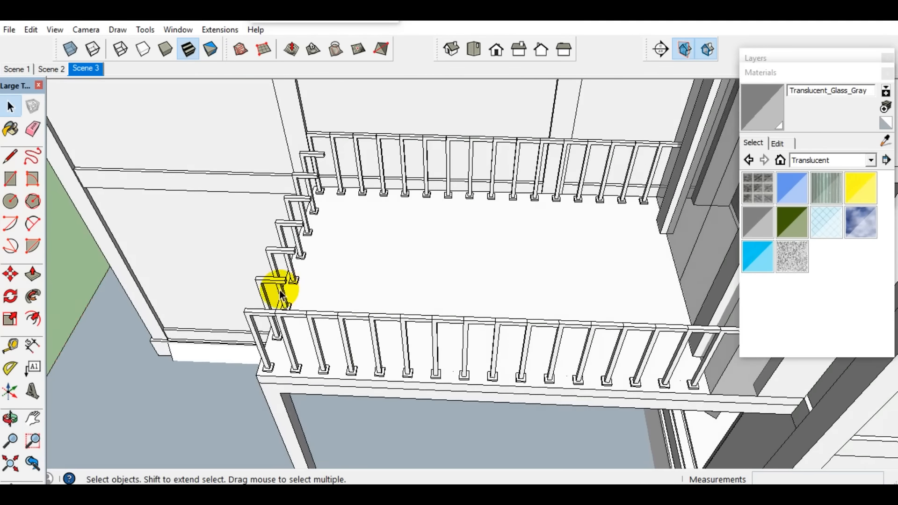
{"action": "left_click", "coordinate": [280, 294]}
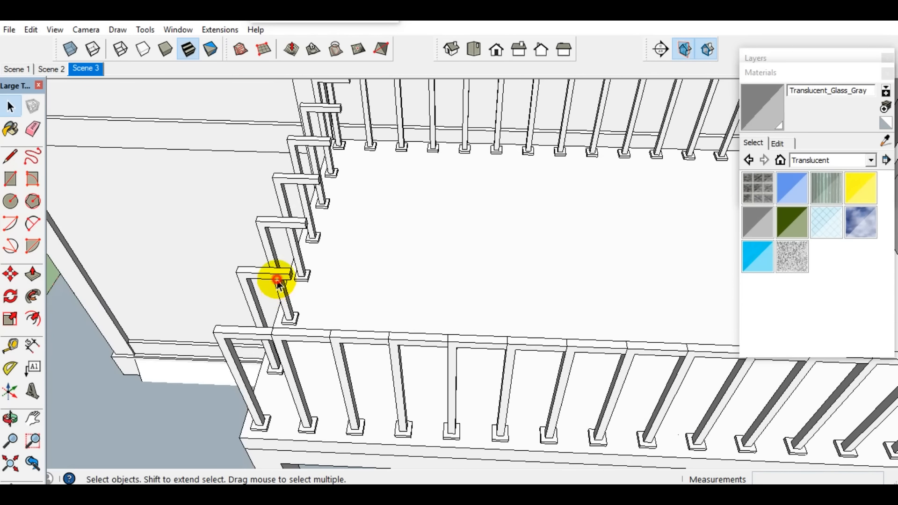
{"action": "scroll", "coordinate": [278, 279], "scroll_direction": "up", "scroll_amount": 2}
{"action": "left_click", "coordinate": [287, 245], "text": "ctrl"}
{"action": "left_click", "coordinate": [281, 194], "text": "ctrl"}
{"action": "left_click", "coordinate": [307, 133], "text": "ctrl"}
{"action": "left_click", "coordinate": [311, 108], "text": "ctrl"}
{"action": "scroll", "coordinate": [263, 278], "scroll_direction": "up", "scroll_amount": 3}
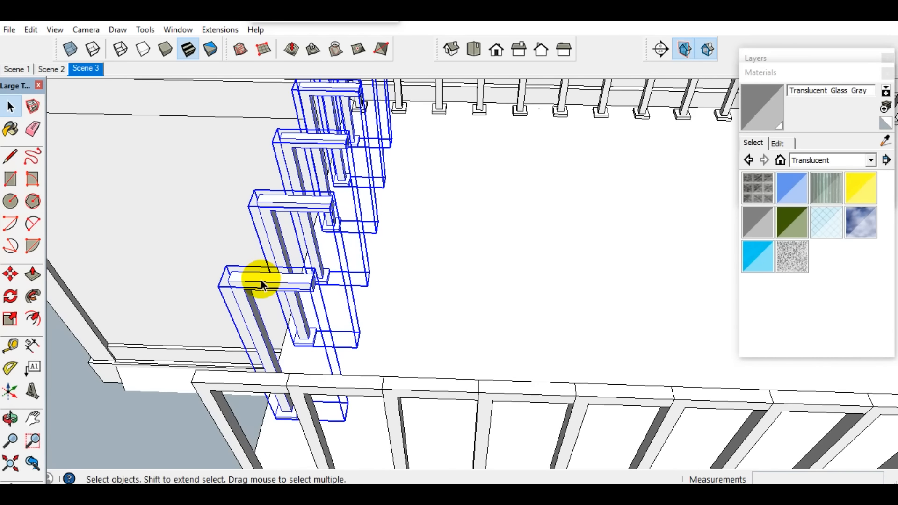
{"action": "right_click", "coordinate": [263, 279]}
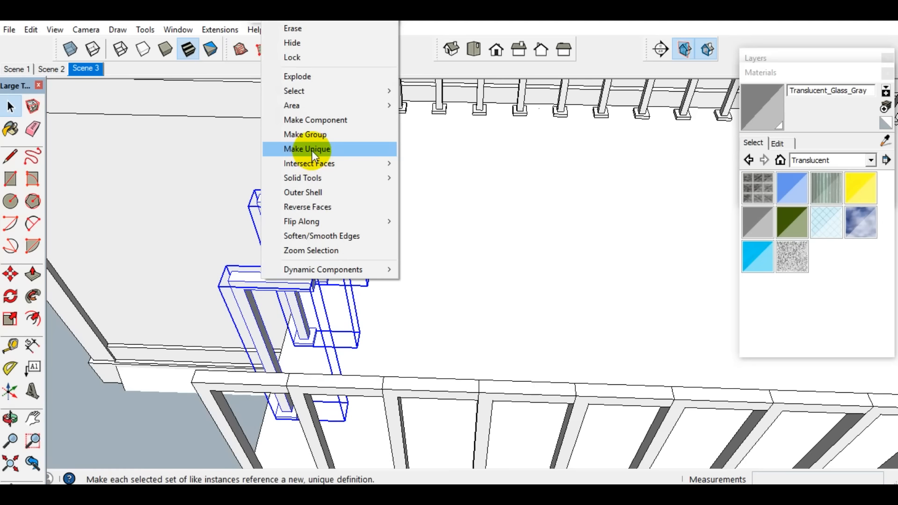
{"action": "left_click", "coordinate": [312, 151]}
- Rotate the geometry inside the unique short-side baluster 90° so its handrail runs along that side of the balcony
{"action": "double_click", "coordinate": [247, 279]}
{"action": "scroll", "coordinate": [246, 280], "scroll_direction": "down", "scroll_amount": 2}
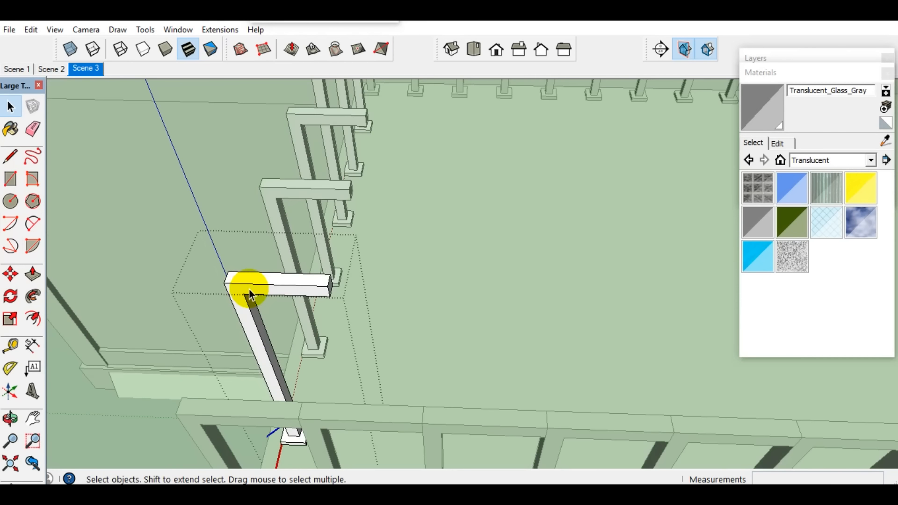
{"action": "triple_click", "coordinate": [245, 291]}
{"action": "scroll", "coordinate": [244, 293], "scroll_direction": "up", "scroll_amount": 2}
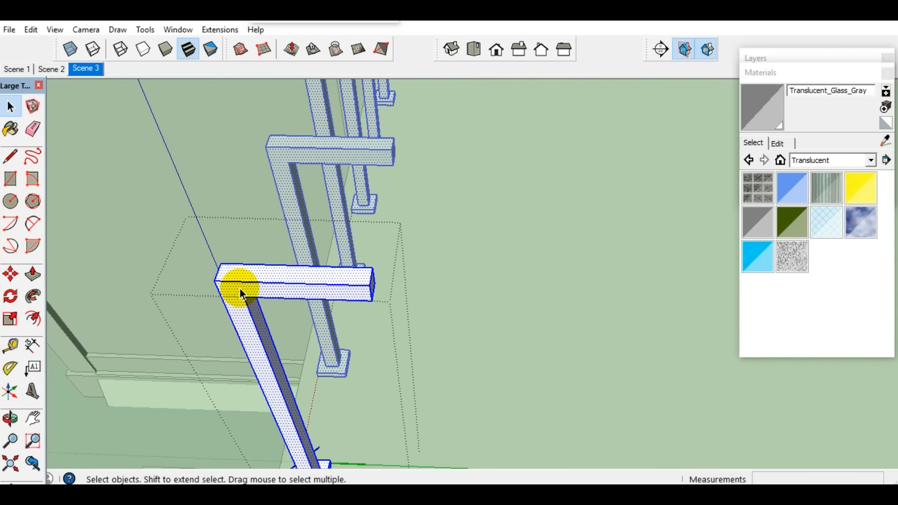
{"action": "key", "text": "q"}
{"action": "scroll", "coordinate": [235, 294], "scroll_direction": "up", "scroll_amount": 1}
{"action": "scroll", "coordinate": [236, 294], "scroll_direction": "up", "scroll_amount": 1}
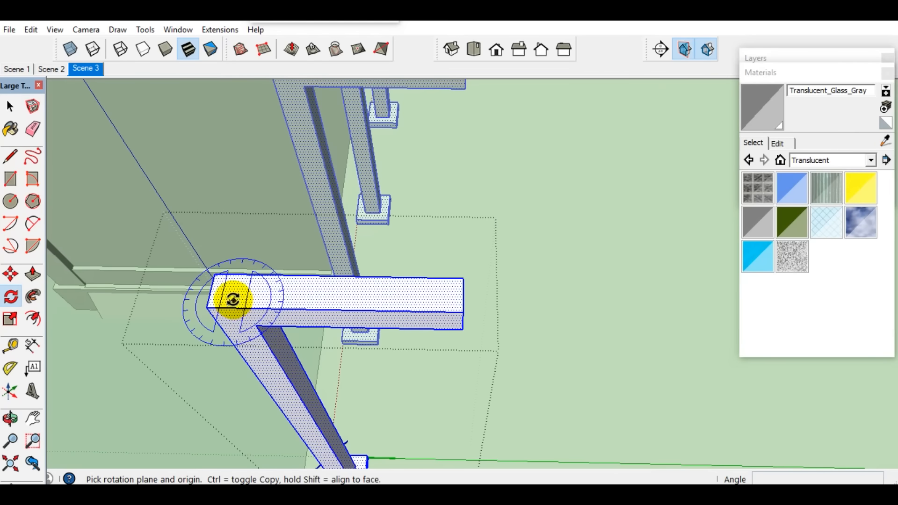
{"action": "left_click_drag", "start_coordinate": [228, 292], "coordinate": [239, 261]}
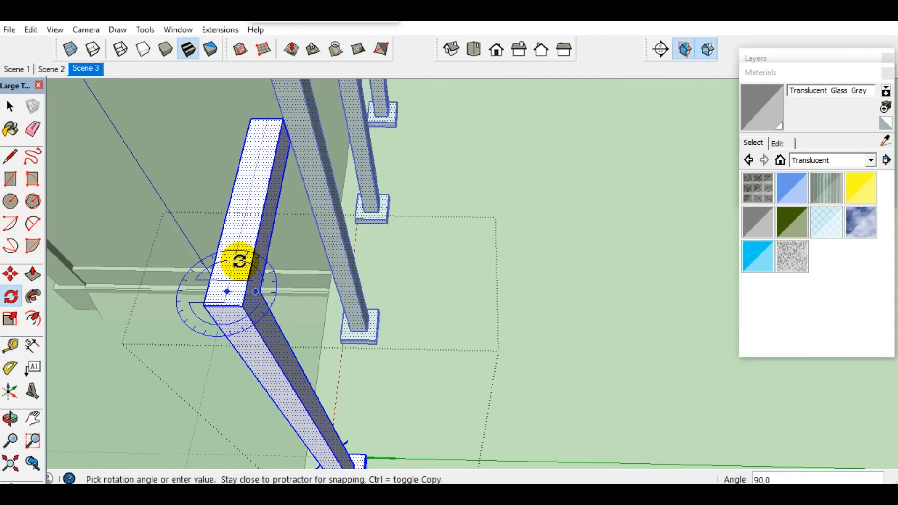
{"action": "left_click", "coordinate": [239, 261]}
{"action": "key", "text": "space"}
{"action": "scroll", "coordinate": [244, 272], "scroll_direction": "down", "scroll_amount": 3}
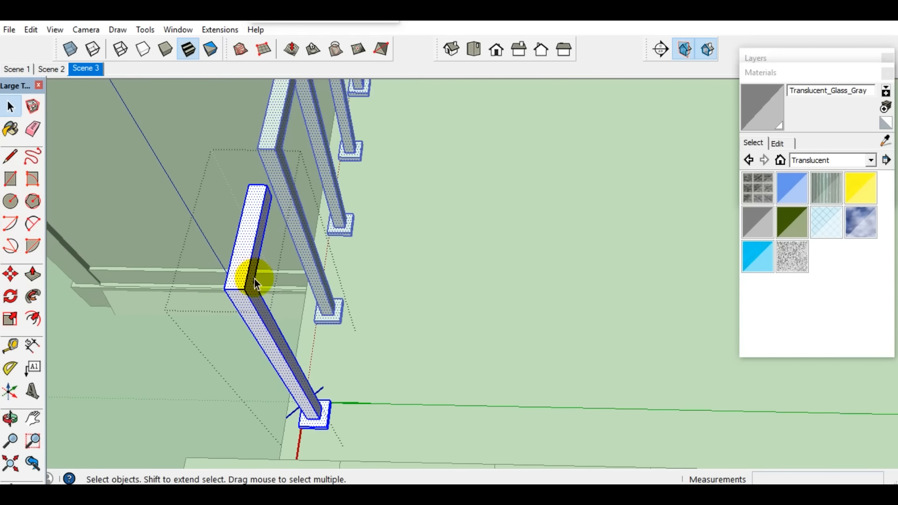
- Push/Pull the end face of the short-side baluster's handrail out to meet the neighbouring baluster
{"action": "scroll", "coordinate": [259, 216], "scroll_direction": "up", "scroll_amount": 2}
{"action": "middle_click_drag", "start_coordinate": [259, 205], "coordinate": [14, 246], "text": "shift"}
{"action": "scroll", "coordinate": [322, 294], "scroll_direction": "up", "scroll_amount": 2}
{"action": "left_click", "coordinate": [443, 207]}
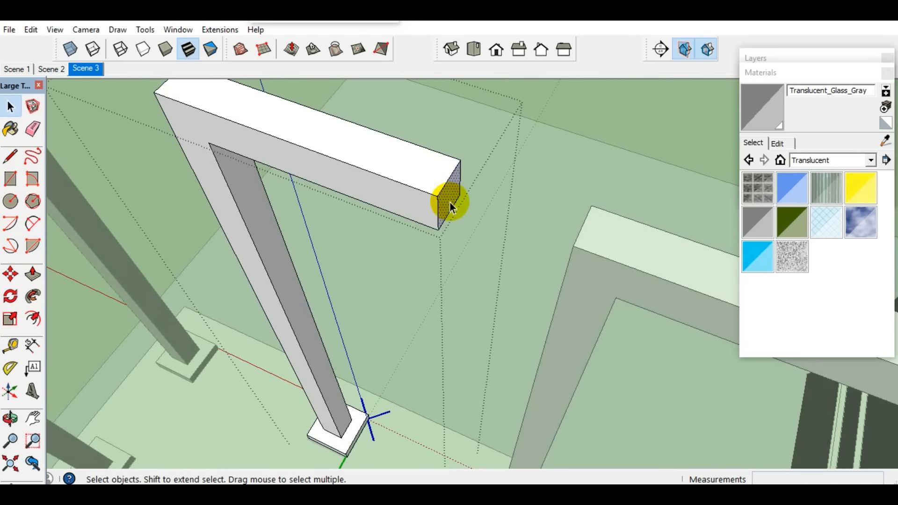
{"action": "key", "text": "p"}
{"action": "left_click_drag", "start_coordinate": [450, 206], "coordinate": [562, 271]}
{"action": "left_click", "coordinate": [563, 276]}
{"action": "key", "text": "space"}
- Make only the last short-side baluster beside the balcony corner unique
{"action": "scroll", "coordinate": [553, 271], "scroll_direction": "down", "scroll_amount": 5}
{"action": "key", "text": "Escape"}
{"action": "left_click", "coordinate": [355, 281]}
{"action": "right_click", "coordinate": [354, 277]}
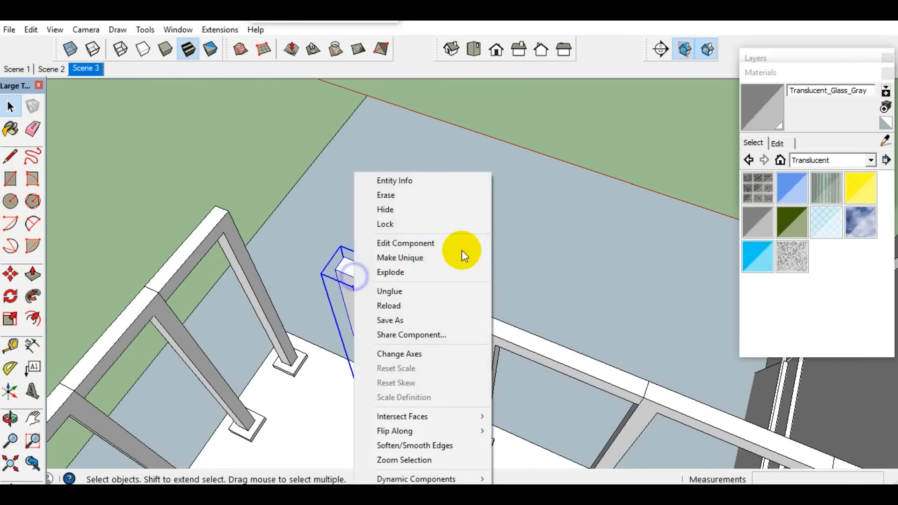
{"action": "left_click", "coordinate": [397, 259]}
- Copy the end edges of this baluster's handrail back to the post corner to mark the handrail profile
{"action": "double_click", "coordinate": [354, 277]}
{"action": "middle_click_drag", "start_coordinate": [354, 277], "coordinate": [633, 196]}
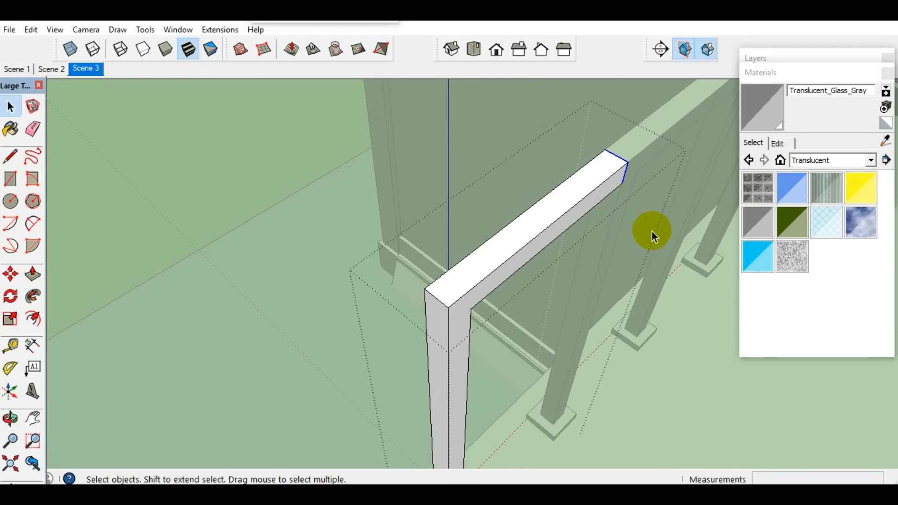
{"action": "key", "text": "m"}
{"action": "key", "text": "ctrl"}
{"action": "left_click", "coordinate": [628, 162]}
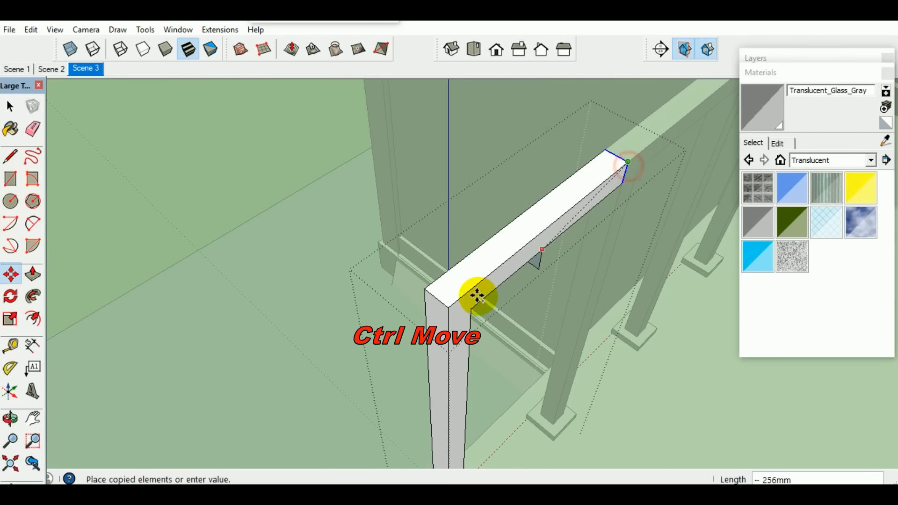
{"action": "left_click", "coordinate": [448, 310]}
{"action": "key", "text": "space"}
- Push/Pull the marked profile out from the post to close the handrail gap up to the corner baluster
{"action": "key", "text": "p"}
{"action": "left_click", "coordinate": [437, 311]}
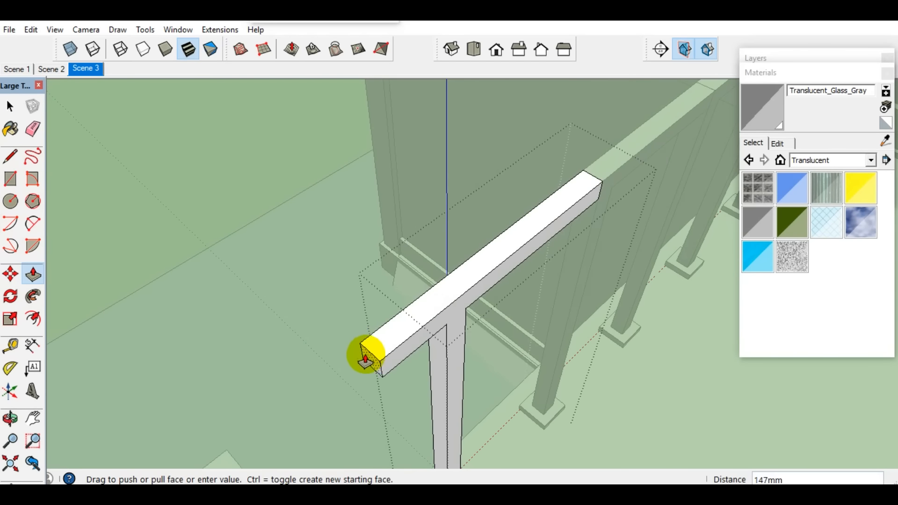
{"action": "scroll", "coordinate": [351, 363], "scroll_direction": "down", "scroll_amount": 3}
{"action": "left_click", "coordinate": [331, 350]}
{"action": "key", "text": "space"}
- Paint the corner baluster component's geometry with the Metal_Rusted material from the Metal collection
{"action": "middle_click_drag", "start_coordinate": [331, 350], "coordinate": [492, 316]}
{"action": "left_click", "coordinate": [493, 316]}
{"action": "double_click", "coordinate": [491, 313]}
{"action": "key", "text": "b"}
{"action": "left_click", "coordinate": [872, 160]}
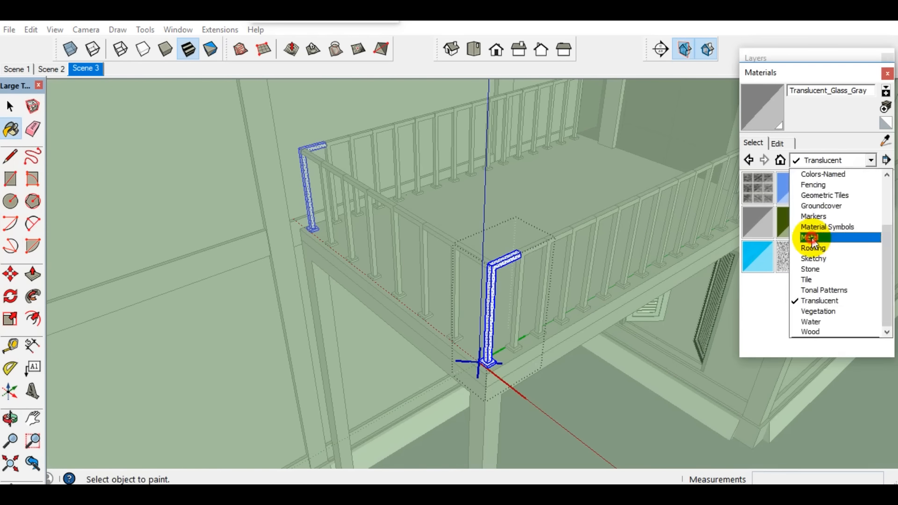
{"action": "left_click", "coordinate": [817, 234]}
{"action": "left_click", "coordinate": [824, 232]}
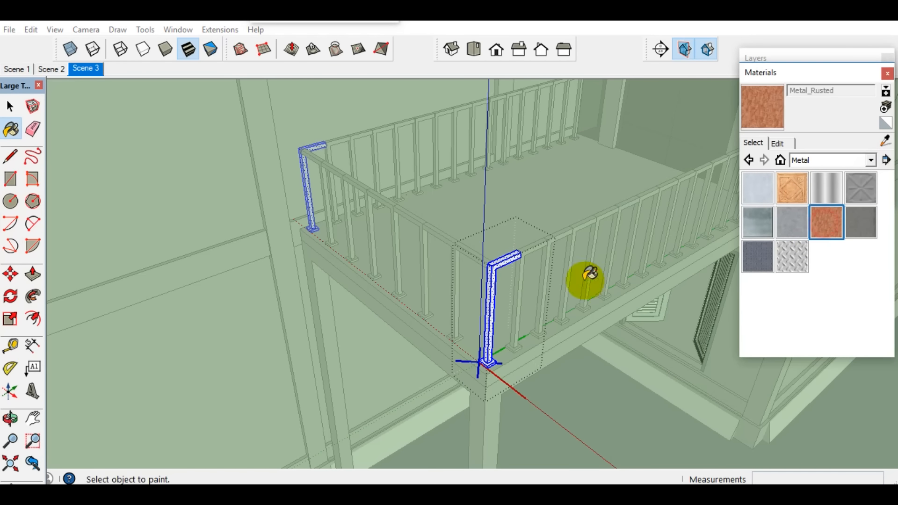
{"action": "left_click", "coordinate": [494, 275]}
{"action": "key", "text": "space"}
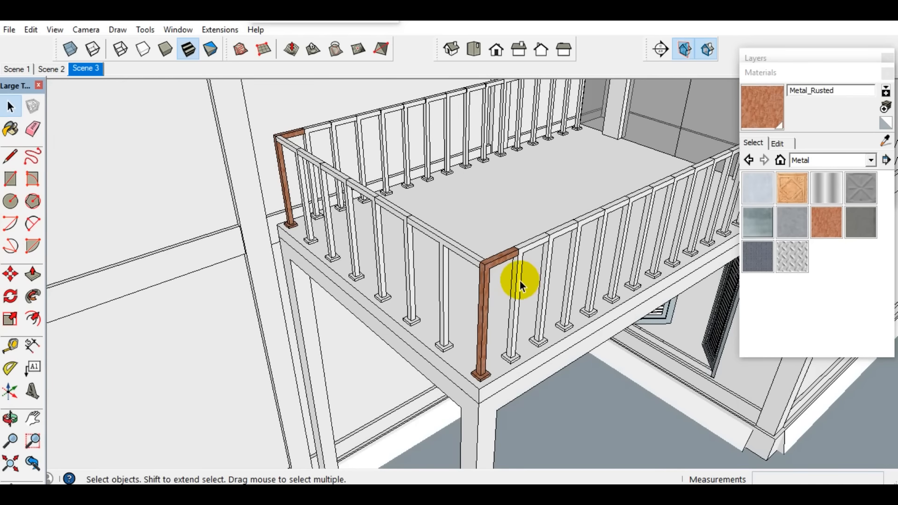
- Paint the baluster component repeated along the balcony's two long sides with Metal_Rusted
{"action": "double_click", "coordinate": [518, 281]}
{"action": "key", "text": "b"}
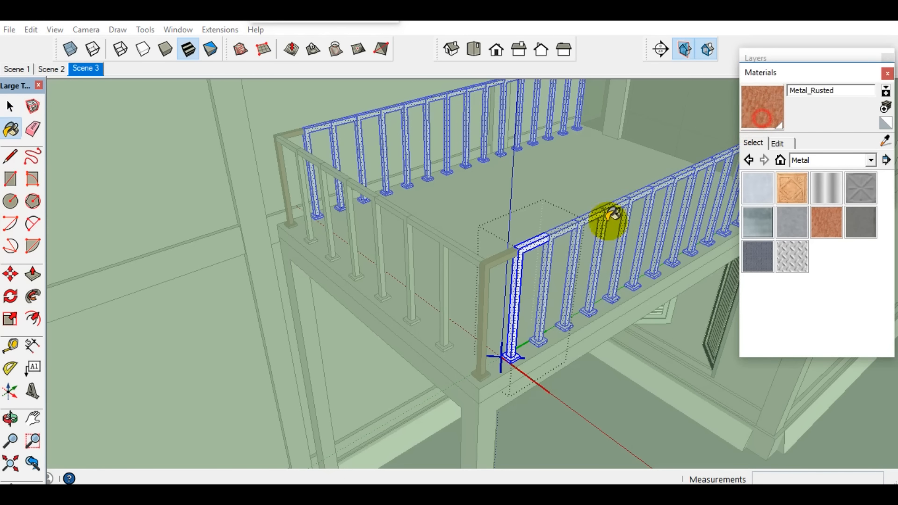
{"action": "left_click", "coordinate": [522, 278]}
{"action": "key", "text": "space"}
- Paint both short-side baluster components, the one beside the corner and the repeated one, with Metal_Rusted
{"action": "double_click", "coordinate": [469, 259]}
{"action": "left_click", "coordinate": [762, 107]}
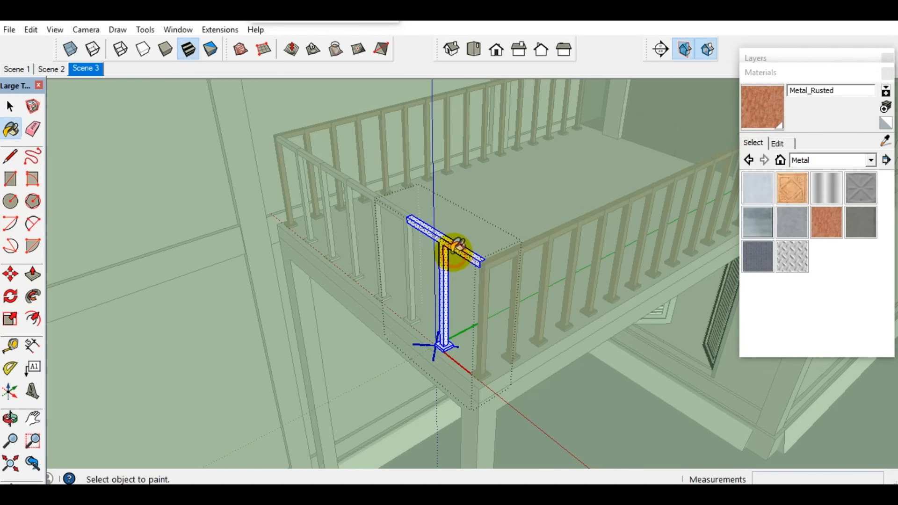
{"action": "key", "text": "space"}
{"action": "left_click", "coordinate": [408, 241]}
{"action": "triple_click", "coordinate": [404, 217]}
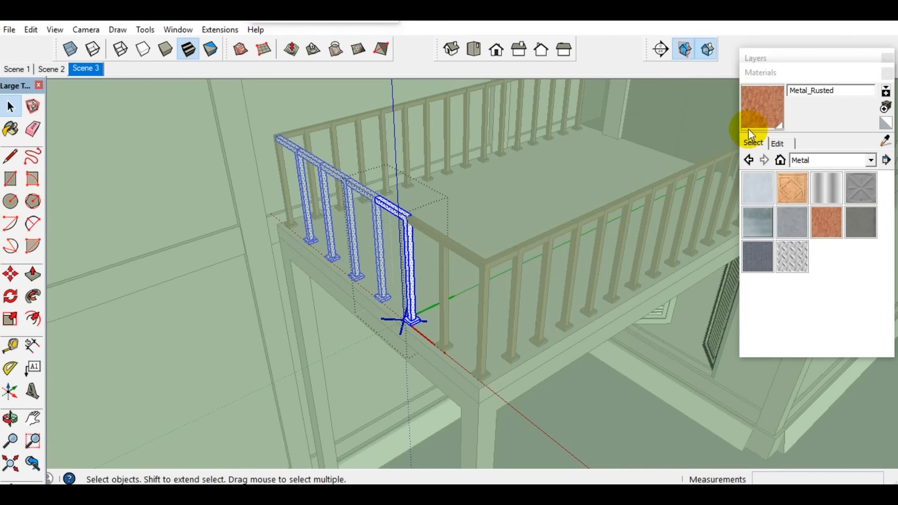
{"action": "left_click", "coordinate": [751, 114]}
{"action": "left_click", "coordinate": [423, 232]}
{"action": "key", "text": "space"}
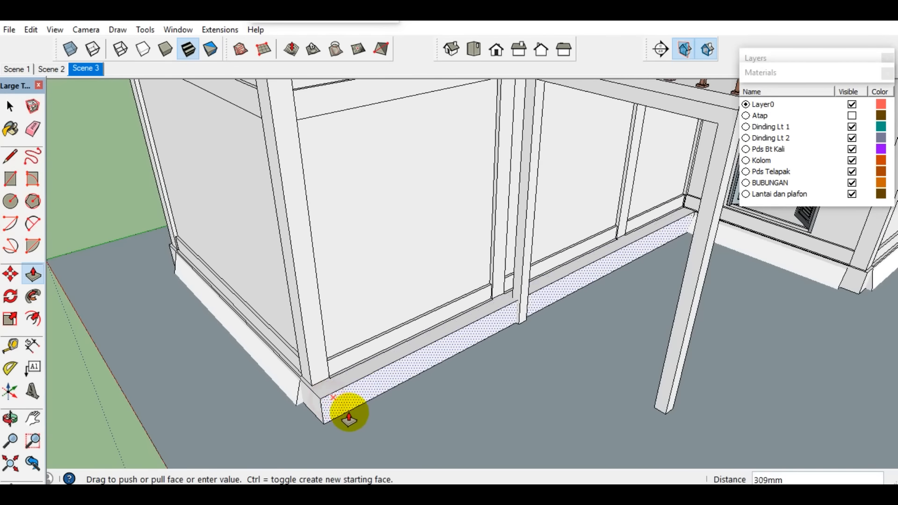
- Push/Pull the base's side face out from the house wall to the adjoining wing's corner, forming a terrace under the balcony
{"action": "scroll", "coordinate": [349, 413], "scroll_direction": "down", "scroll_amount": 2}
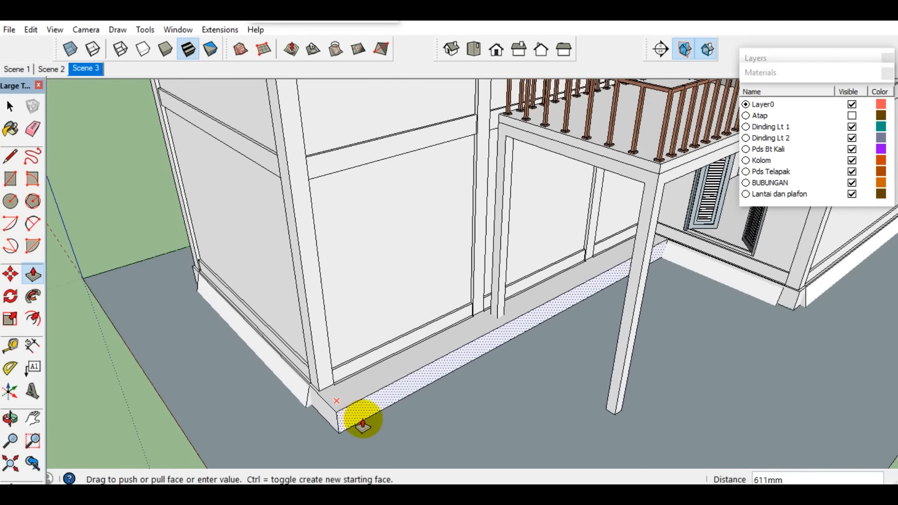
{"action": "scroll", "coordinate": [762, 302], "scroll_direction": "up", "scroll_amount": 3}
{"action": "left_click", "coordinate": [765, 301]}
{"action": "key", "text": "space"}
- Draw a three-segment line across the terrace's front face, from its upper corner at the wing to the opposite lower corner
{"action": "scroll", "coordinate": [765, 302], "scroll_direction": "down", "scroll_amount": 2}
{"action": "middle_click_drag", "start_coordinate": [631, 352], "coordinate": [417, 327]}
{"action": "key", "text": "l"}
{"action": "scroll", "coordinate": [786, 276], "scroll_direction": "up", "scroll_amount": 1}
{"action": "left_click", "coordinate": [825, 259]}
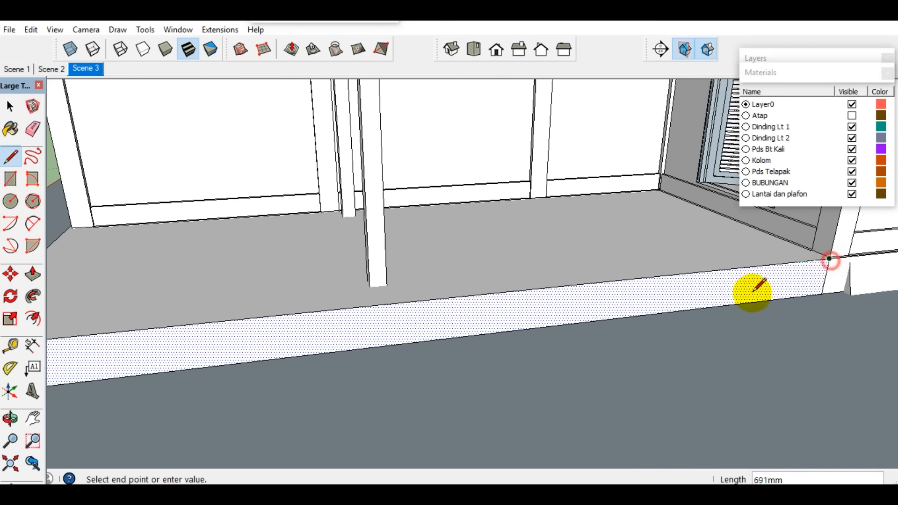
{"action": "left_click", "coordinate": [730, 285]}
{"action": "scroll", "coordinate": [729, 285], "scroll_direction": "down", "scroll_amount": 1}
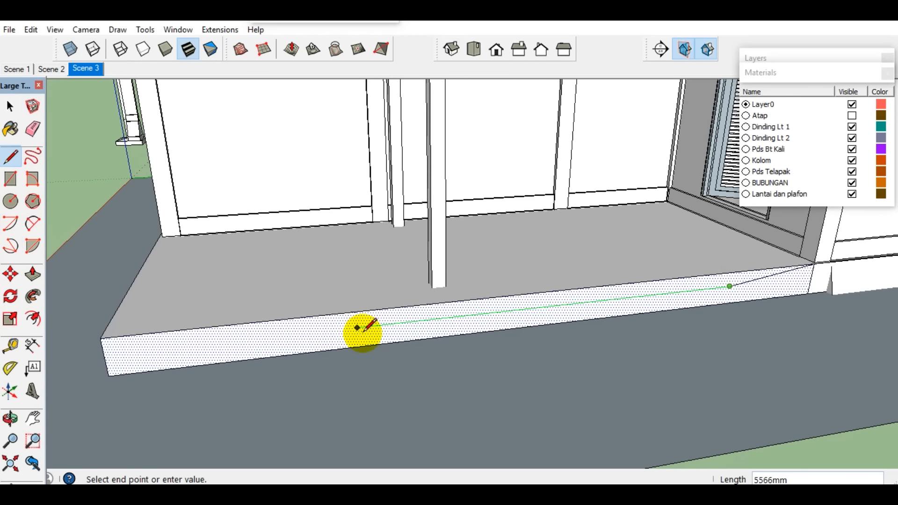
{"action": "middle_click_drag", "start_coordinate": [377, 327], "coordinate": [507, 320], "text": "shift"}
{"action": "scroll", "coordinate": [363, 340], "scroll_direction": "up", "scroll_amount": 1}
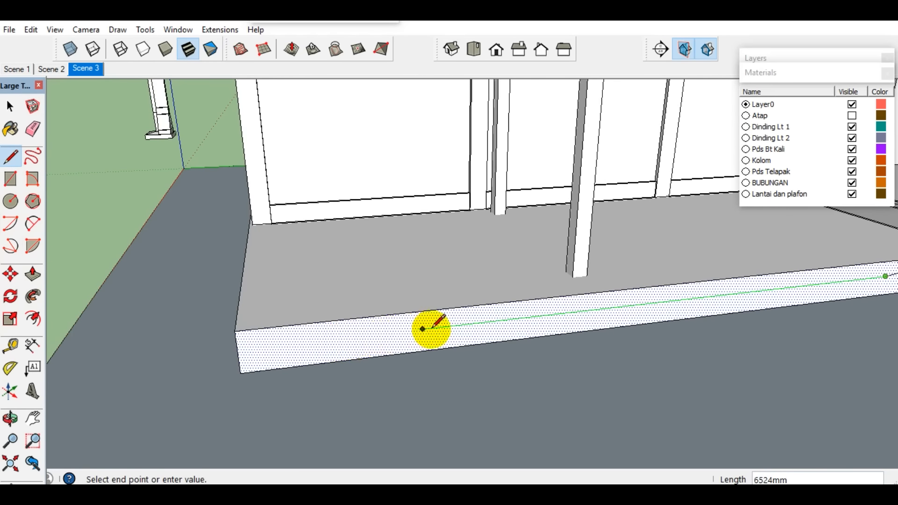
{"action": "left_click", "coordinate": [240, 373]}
{"action": "key", "text": "space"}
- Push/Pull the upper part of the terrace's front face back to the house foundation, leaving a lowered floor with sloped ends
{"action": "middle_click_drag", "start_coordinate": [260, 367], "coordinate": [302, 352]}
{"action": "key", "text": "p"}
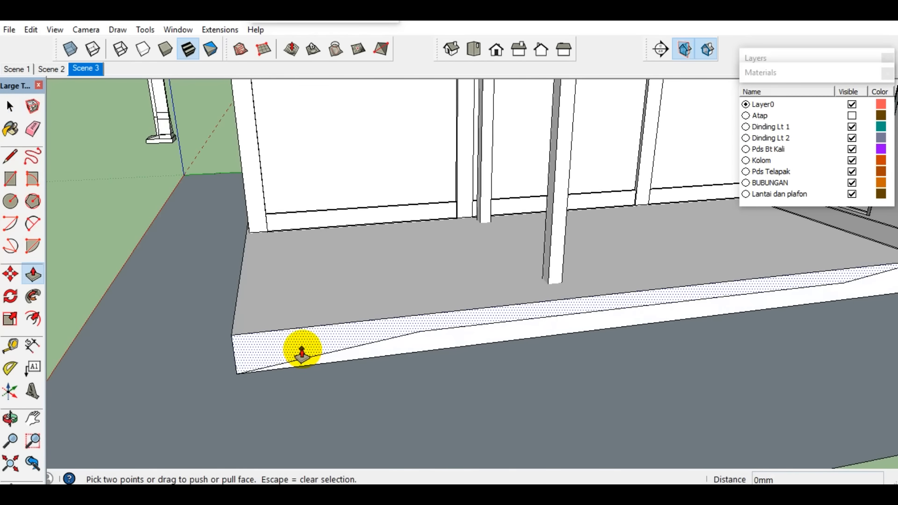
{"action": "left_click", "coordinate": [293, 345]}
{"action": "middle_click_drag", "start_coordinate": [287, 300], "coordinate": [385, 458], "text": "shift"}
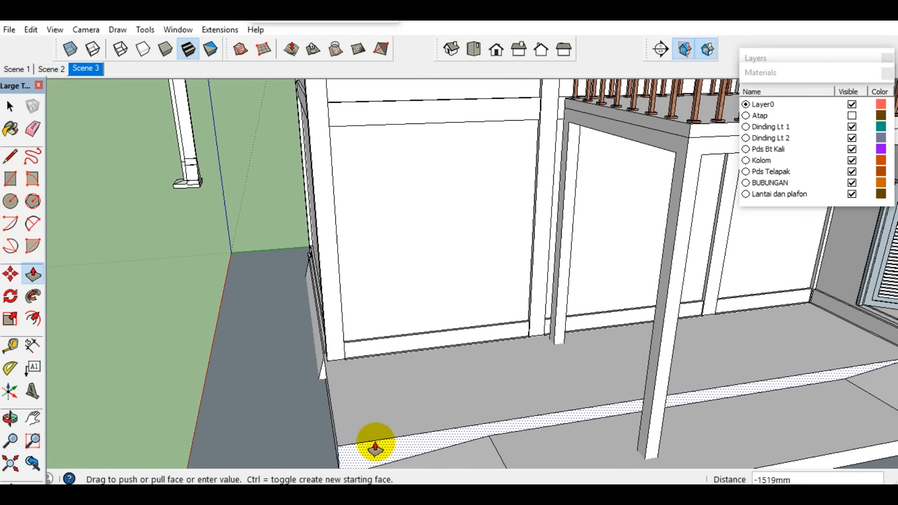
{"action": "scroll", "coordinate": [324, 408], "scroll_direction": "up", "scroll_amount": 3}
{"action": "middle_click_drag", "start_coordinate": [317, 399], "coordinate": [421, 409]}
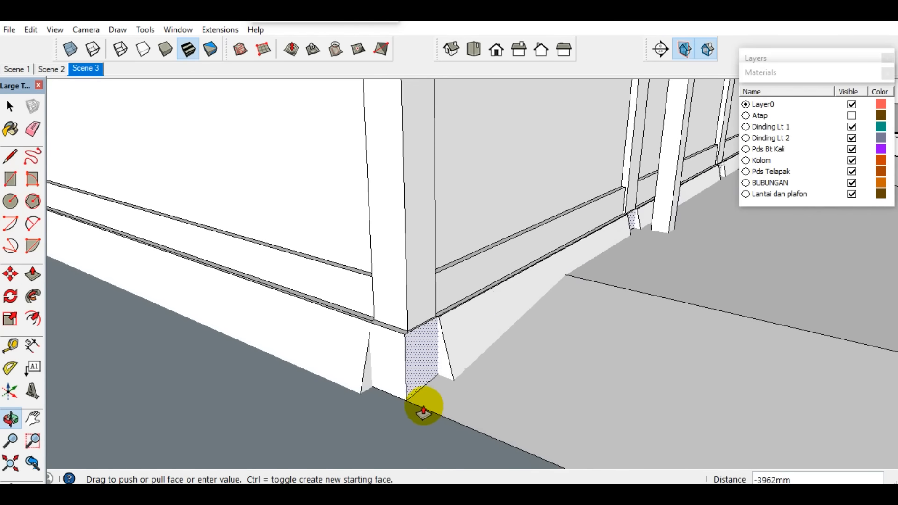
{"action": "left_click", "coordinate": [452, 378]}
{"action": "key", "text": "space"}
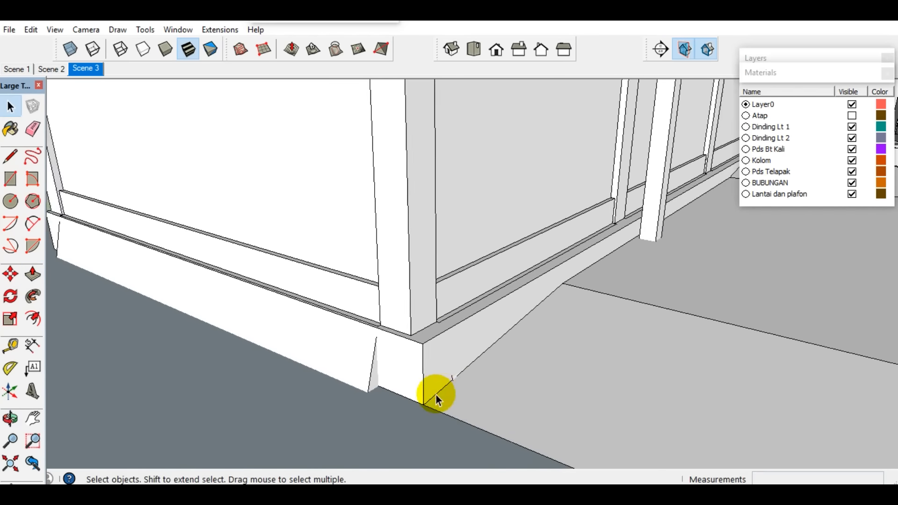
- Intersect the lowered terrace floor's face with the model
{"action": "scroll", "coordinate": [436, 394], "scroll_direction": "down", "scroll_amount": 4}
{"action": "middle_click_drag", "start_coordinate": [618, 400], "coordinate": [551, 404]}
{"action": "right_click", "coordinate": [551, 403]}
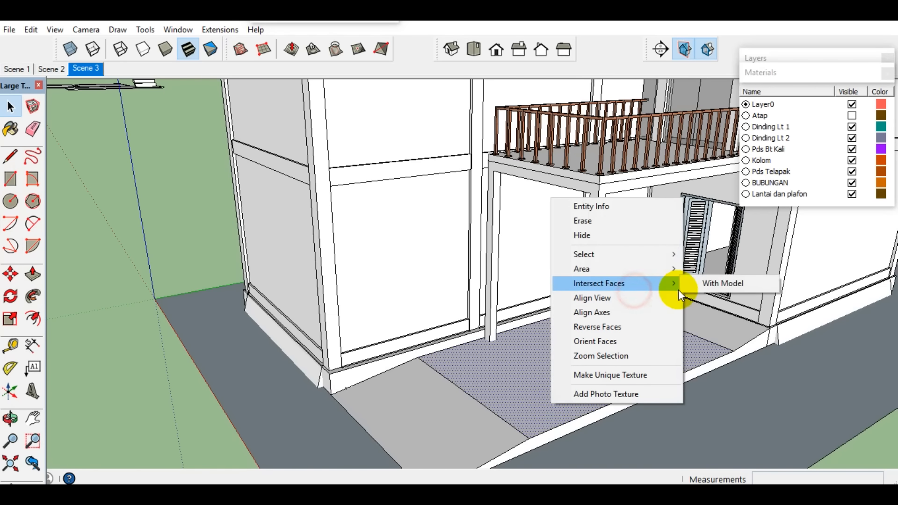
{"action": "left_click", "coordinate": [711, 284]}
- Open the louvred leaf's slat component beside the terrace and flip the slat geometry along the green direction
{"action": "middle_click_drag", "start_coordinate": [691, 290], "coordinate": [546, 427]}
{"action": "scroll", "coordinate": [572, 321], "scroll_direction": "up", "scroll_amount": 6}
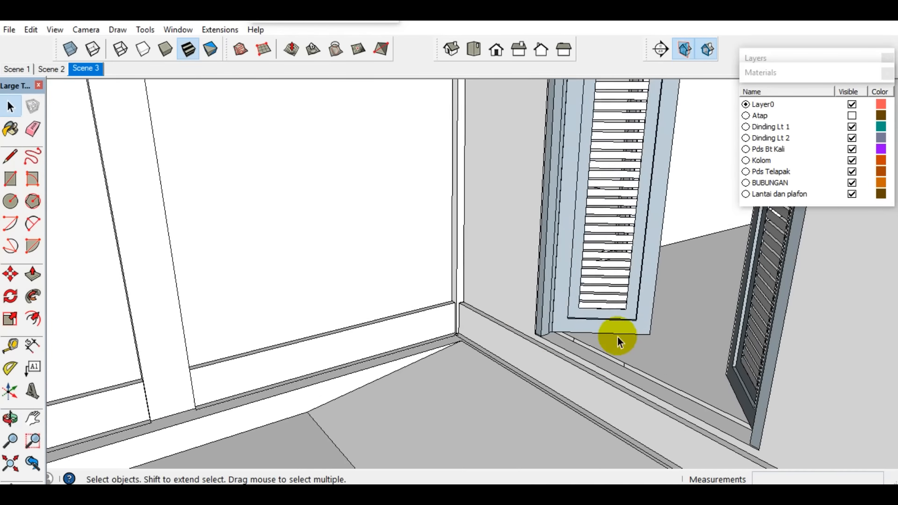
{"action": "scroll", "coordinate": [599, 322], "scroll_direction": "up", "scroll_amount": 4}
{"action": "middle_click_drag", "start_coordinate": [594, 322], "coordinate": [560, 400]}
{"action": "scroll", "coordinate": [560, 400], "scroll_direction": "up", "scroll_amount": 2}
{"action": "double_click", "coordinate": [572, 362]}
{"action": "double_click", "coordinate": [572, 360]}
{"action": "triple_click", "coordinate": [576, 358]}
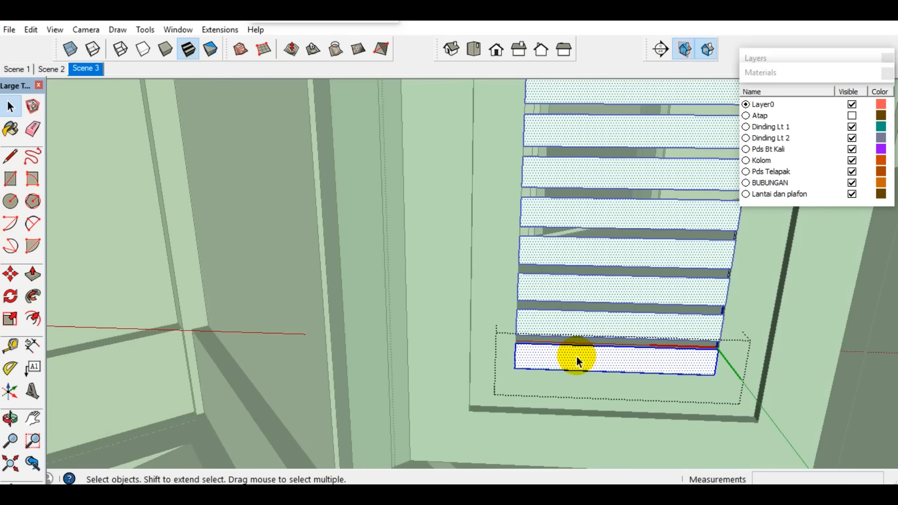
{"action": "right_click", "coordinate": [577, 356]}
{"action": "mouse_move", "coordinate": [703, 296]}
{"action": "left_click", "coordinate": [737, 311]}
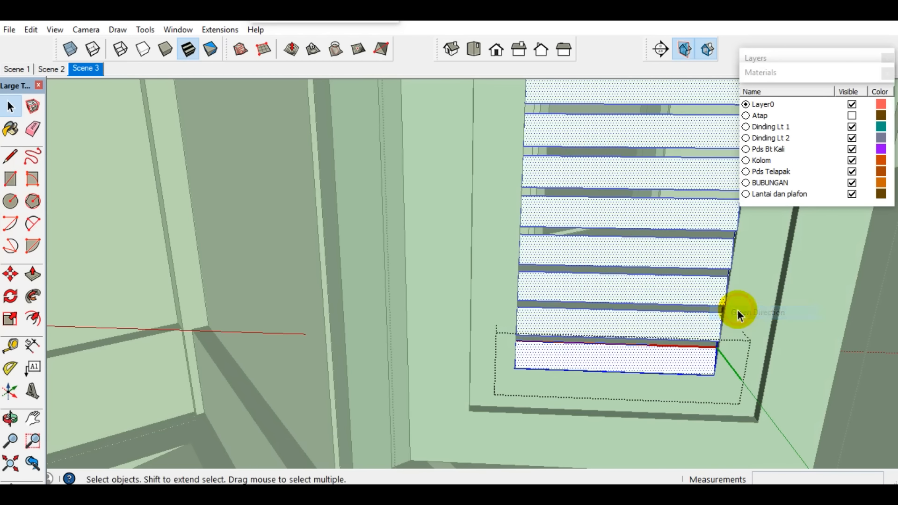
- Leave the louvred leaf's component editing
{"action": "scroll", "coordinate": [540, 358], "scroll_direction": "up", "scroll_amount": 2}
{"action": "middle_click_drag", "start_coordinate": [541, 358], "coordinate": [507, 368]}
{"action": "left_click", "coordinate": [401, 425]}
{"action": "left_click", "coordinate": [400, 425]}
- Rotate the louvred leaf about its bottom hinge corner beside the frame post to change how far it stands open
{"action": "middle_click_drag", "start_coordinate": [449, 381], "coordinate": [584, 380]}
{"action": "scroll", "coordinate": [654, 392], "scroll_direction": "up", "scroll_amount": 1}
{"action": "left_click", "coordinate": [662, 388]}
{"action": "key", "text": "q"}
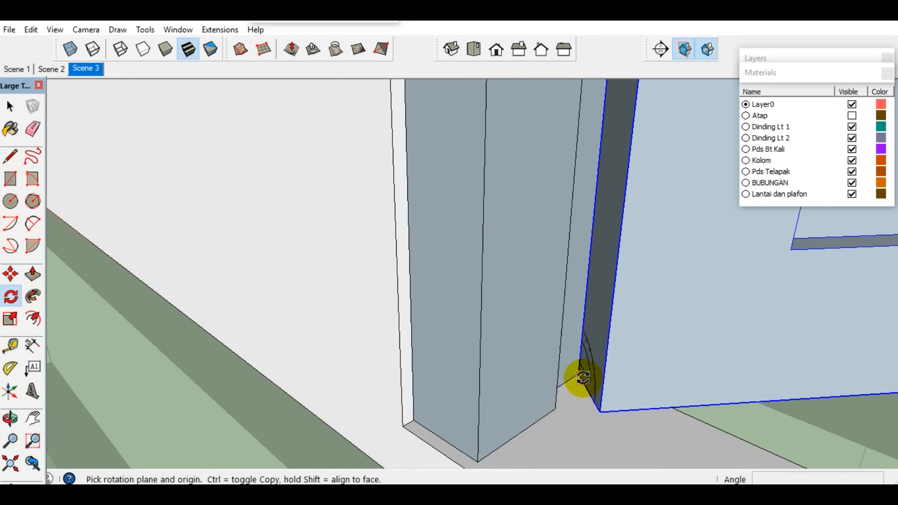
{"action": "left_click", "coordinate": [579, 377]}
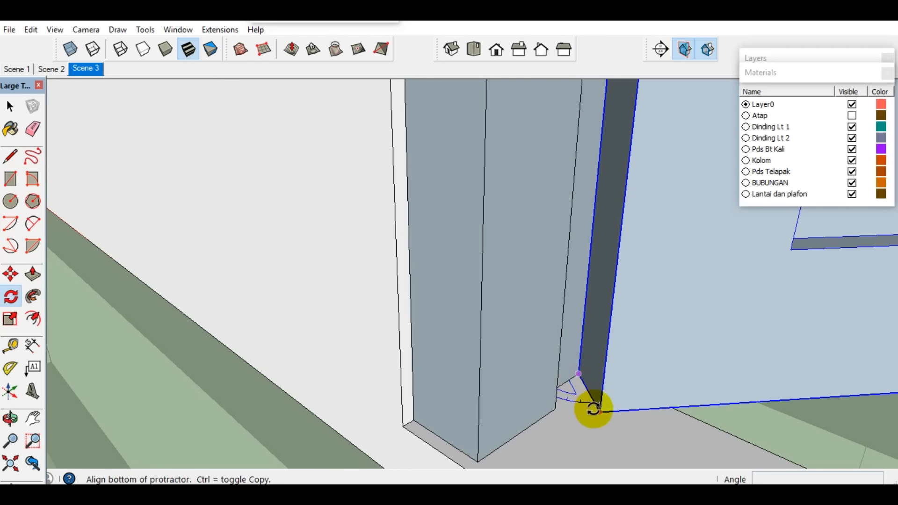
{"action": "left_click", "coordinate": [601, 413]}
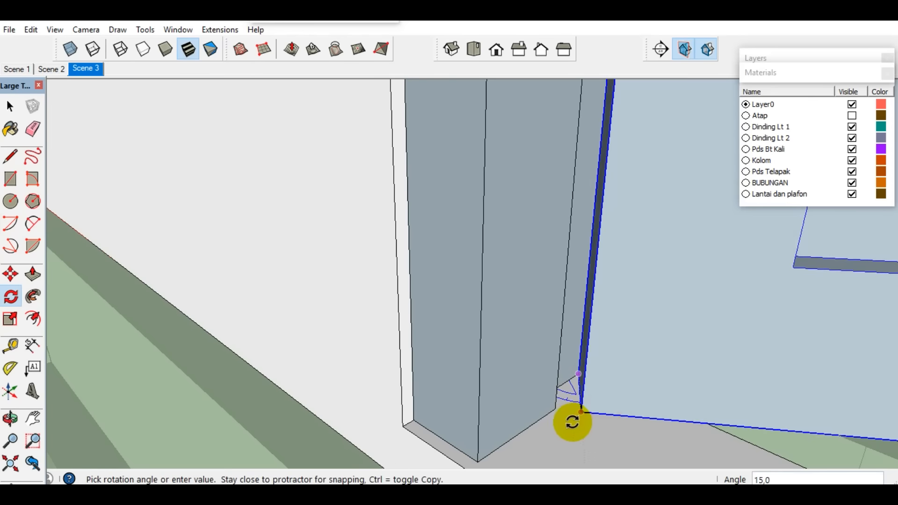
{"action": "scroll", "coordinate": [582, 427], "scroll_direction": "down", "scroll_amount": 3}
{"action": "middle_click_drag", "start_coordinate": [575, 430], "coordinate": [459, 374]}
{"action": "left_click", "coordinate": [505, 428]}
{"action": "key", "text": "space"}
{"action": "left_click", "coordinate": [582, 424]}
- Push/Pull the foundation's front face below the house front about 1146 mm outward to form a platform
{"action": "scroll", "coordinate": [581, 424], "scroll_direction": "down", "scroll_amount": 5}
{"action": "scroll", "coordinate": [460, 340], "scroll_direction": "up", "scroll_amount": 3}
{"action": "left_click", "coordinate": [460, 340]}
{"action": "scroll", "coordinate": [464, 335], "scroll_direction": "up", "scroll_amount": 1}
{"action": "left_click", "coordinate": [462, 381]}
{"action": "key", "text": "p"}
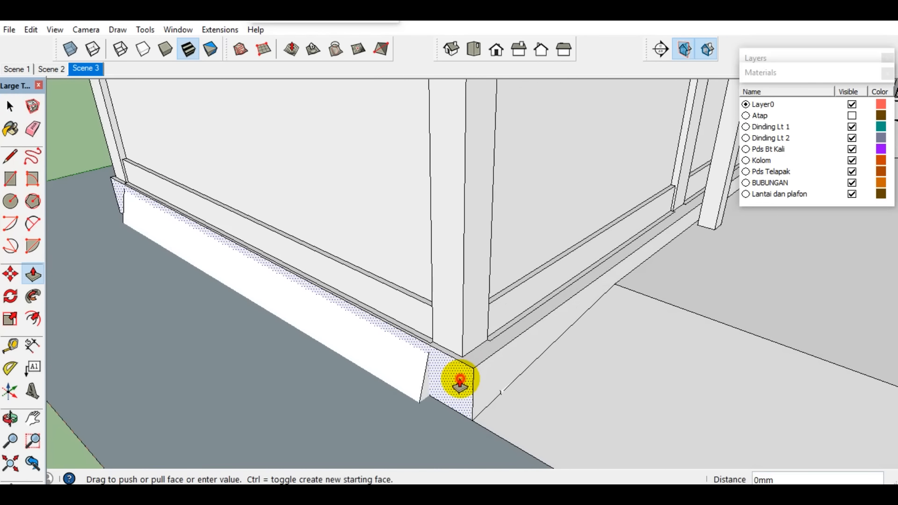
{"action": "left_click", "coordinate": [461, 377]}
{"action": "scroll", "coordinate": [464, 374], "scroll_direction": "down", "scroll_amount": 5}
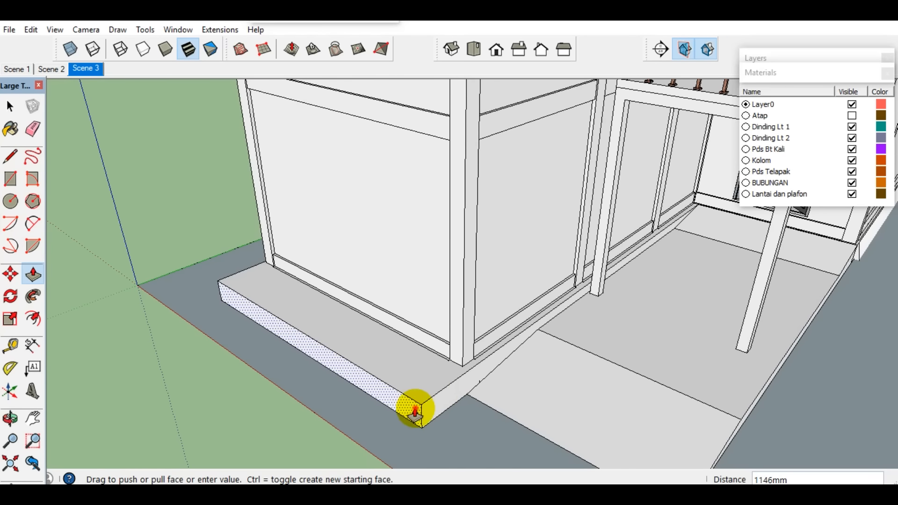
{"action": "left_click", "coordinate": [417, 411]}
{"action": "key", "text": "space"}
- Draw a line at mid-height across the full width of the front platform's front face
{"action": "scroll", "coordinate": [418, 414], "scroll_direction": "up", "scroll_amount": 2}
{"action": "key", "text": "l"}
{"action": "left_click", "coordinate": [424, 418]}
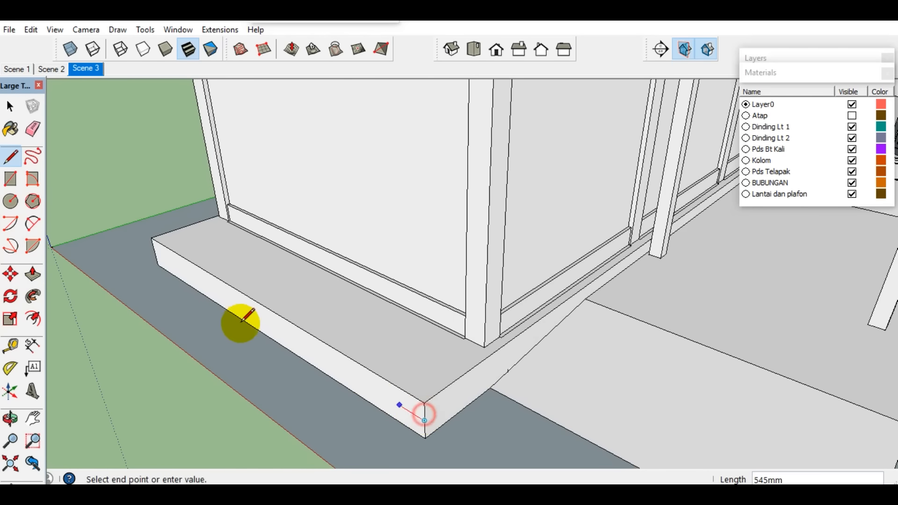
{"action": "left_click", "coordinate": [160, 255]}
{"action": "key", "text": "space"}
{"action": "scroll", "coordinate": [410, 406], "scroll_direction": "up", "scroll_amount": 2}
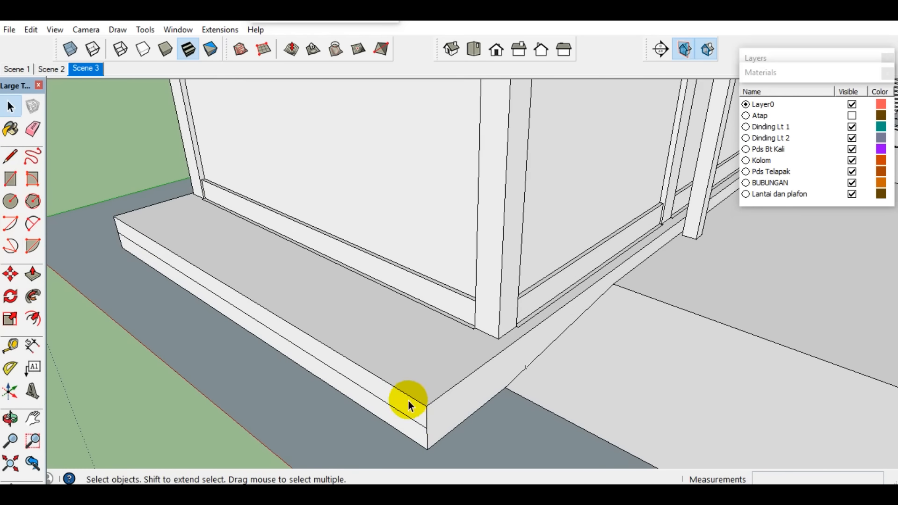
- Push/Pull the lower half of the platform's front face about 925 mm outward to form a lower step
{"action": "key", "text": "p"}
{"action": "left_click", "coordinate": [416, 439]}
{"action": "scroll", "coordinate": [384, 415], "scroll_direction": "down", "scroll_amount": 2}
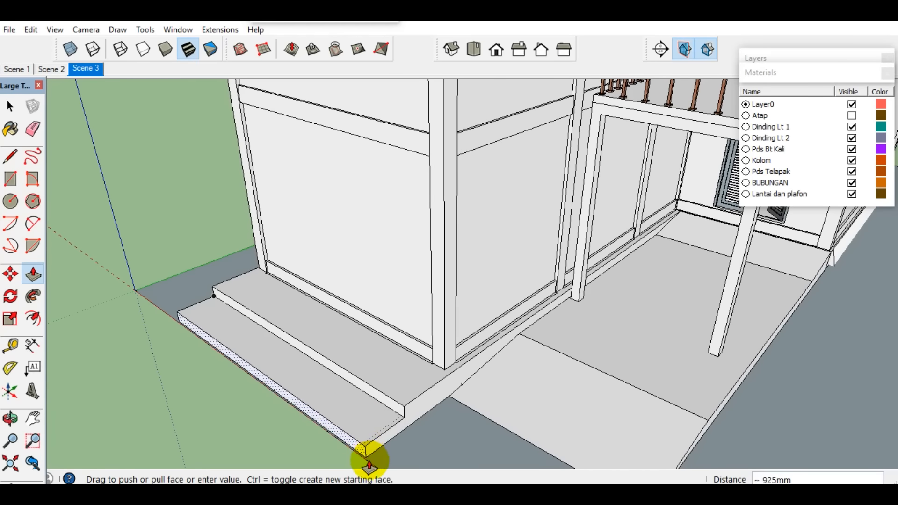
{"action": "left_click", "coordinate": [368, 456]}
{"action": "middle_click_drag", "start_coordinate": [344, 407], "coordinate": [332, 387], "text": "shift"}
{"action": "scroll", "coordinate": [332, 387], "scroll_direction": "down", "scroll_amount": 5}
- Draw a rectangle along the front beam above the platform, between the 150 mm guide and the beam's upper edge
{"action": "key", "text": "p"}
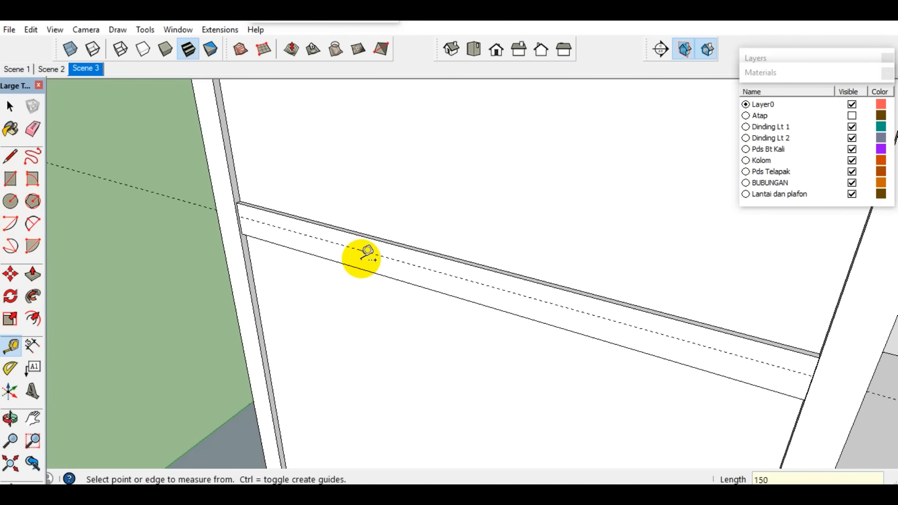
{"action": "key", "text": "r"}
{"action": "scroll", "coordinate": [250, 286], "scroll_direction": "up", "scroll_amount": 1}
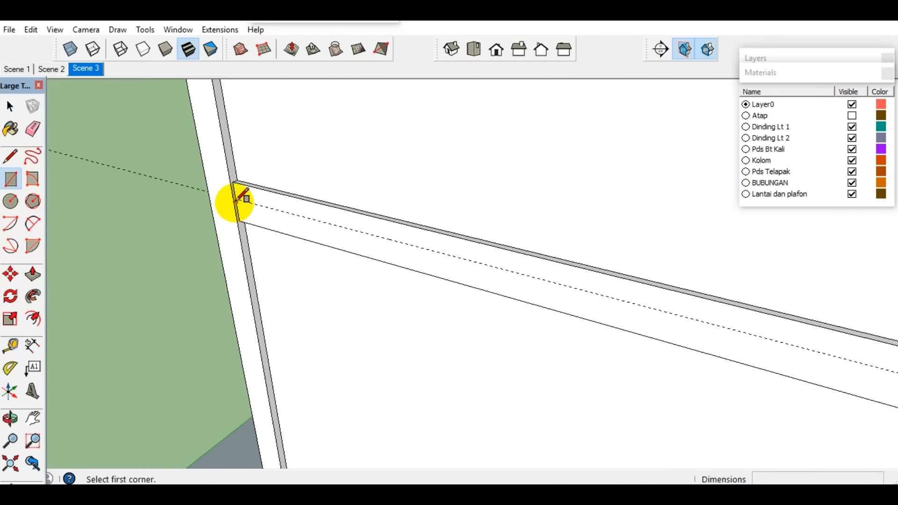
{"action": "left_click", "coordinate": [235, 202]}
{"action": "scroll", "coordinate": [531, 311], "scroll_direction": "down", "scroll_amount": 3}
{"action": "scroll", "coordinate": [646, 331], "scroll_direction": "up", "scroll_amount": 5}
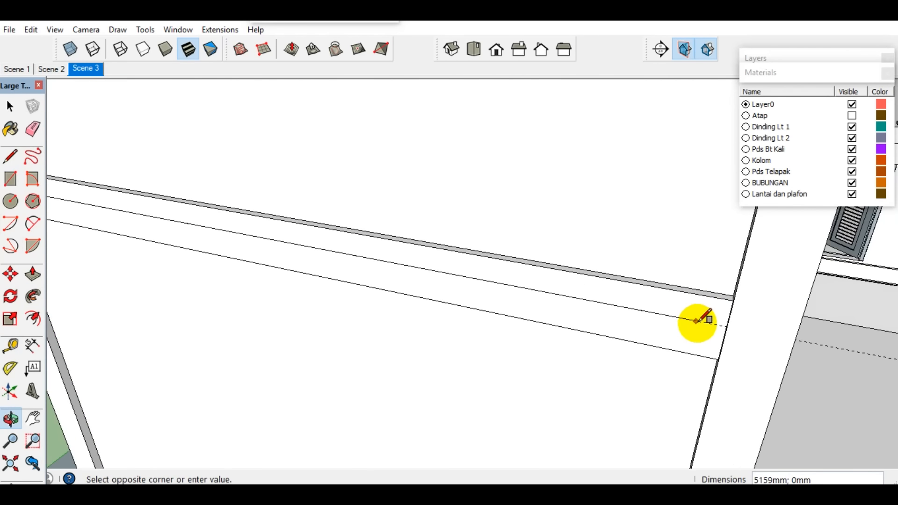
{"action": "left_click", "coordinate": [739, 258]}
{"action": "key", "text": "space"}
- Push/Pull the rectangle on the front beam 1500 mm outward to form a canopy slab
{"action": "left_click", "coordinate": [678, 307]}
{"action": "mouse_move", "coordinate": [678, 307]}
{"action": "middle_mouse_down"}
{"action": "mouse_move", "coordinate": [542, 317]}
{"action": "mouse_move", "coordinate": [529, 341]}
{"action": "middle_mouse_up"}
{"action": "key", "text": "p"}
{"action": "left_click", "coordinate": [540, 344]}
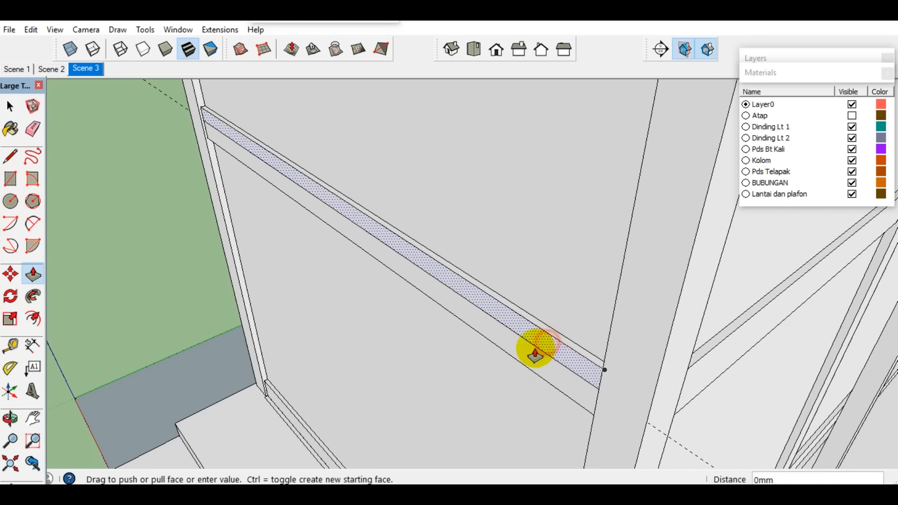
{"action": "scroll", "coordinate": [541, 345], "scroll_direction": "down", "scroll_amount": 2}
{"action": "type", "text": "1500"}
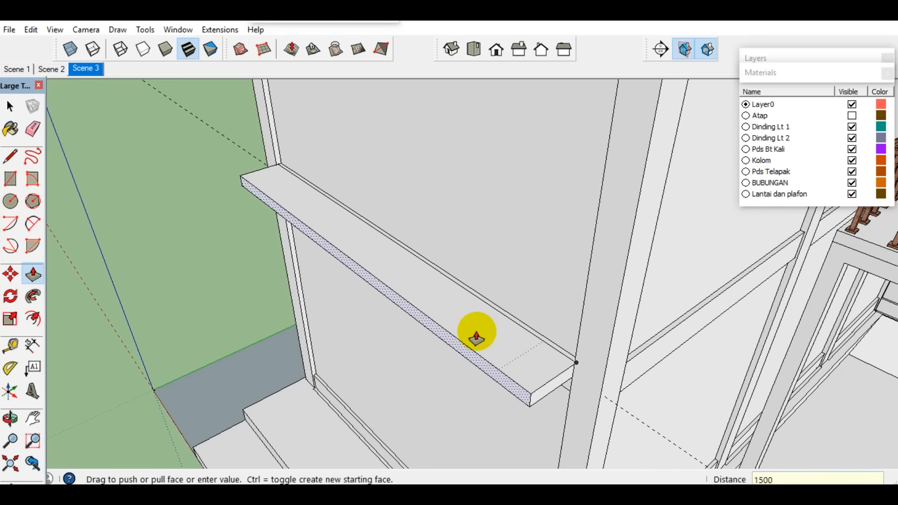
{"action": "key", "text": "Return"}
- Draw a rectangle covering the canopy slab's end face next to the corner column
{"action": "scroll", "coordinate": [476, 331], "scroll_direction": "up", "scroll_amount": 3}
{"action": "key", "text": "r"}
{"action": "left_click", "coordinate": [227, 388]}
{"action": "scroll", "coordinate": [585, 220], "scroll_direction": "up", "scroll_amount": 3}
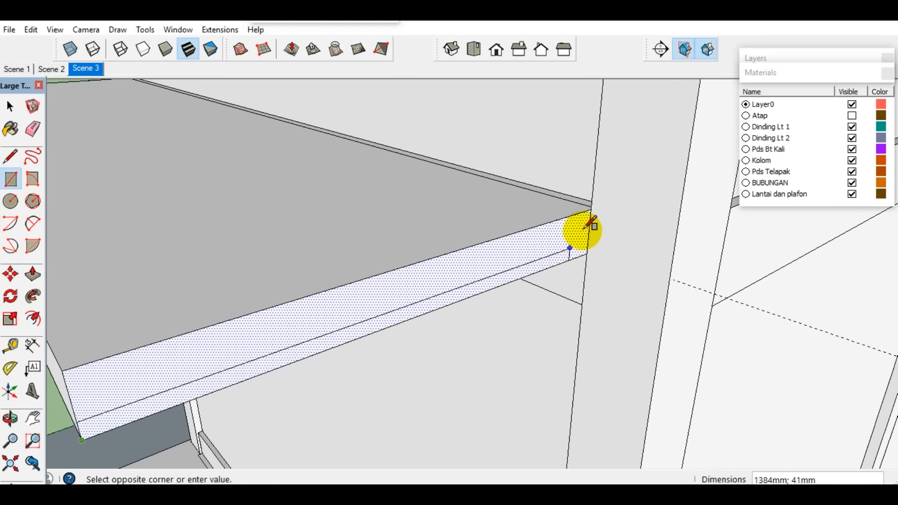
{"action": "left_click", "coordinate": [590, 212]}
{"action": "key", "text": "space"}
- Copy the end-face rectangle about 300 mm sideways to the outer edge of the corner column
{"action": "key", "text": "m"}
{"action": "key", "text": "ctrl"}
{"action": "left_click", "coordinate": [591, 218]}
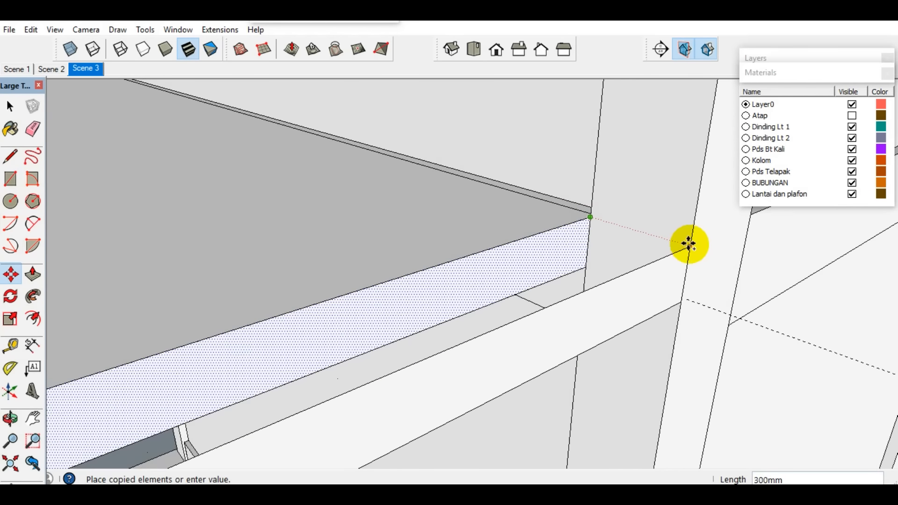
{"action": "left_click", "coordinate": [683, 241]}
{"action": "key", "text": "space"}
{"action": "middle_click_drag", "start_coordinate": [678, 245], "coordinate": [450, 294]}
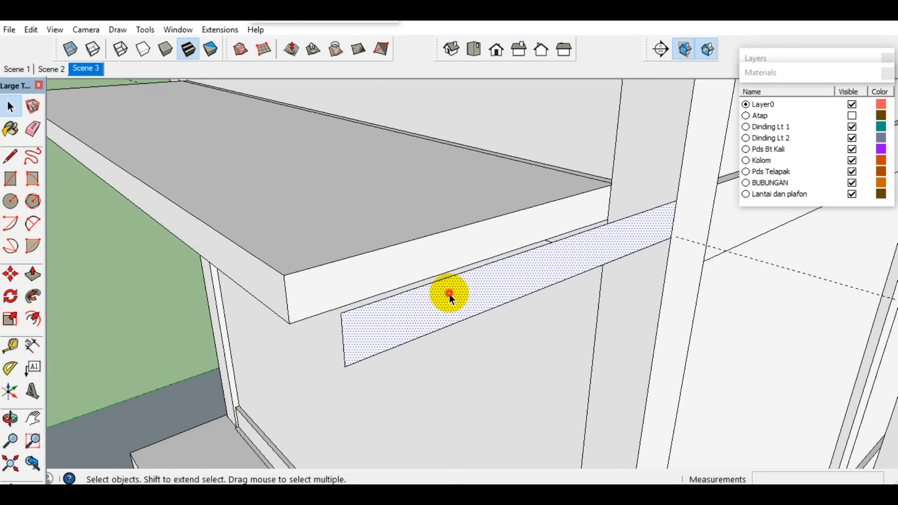
- Group the copied rectangle and Push/Pull it back to the canopy slab's end face to form a side beam
{"action": "right_click", "coordinate": [449, 294]}
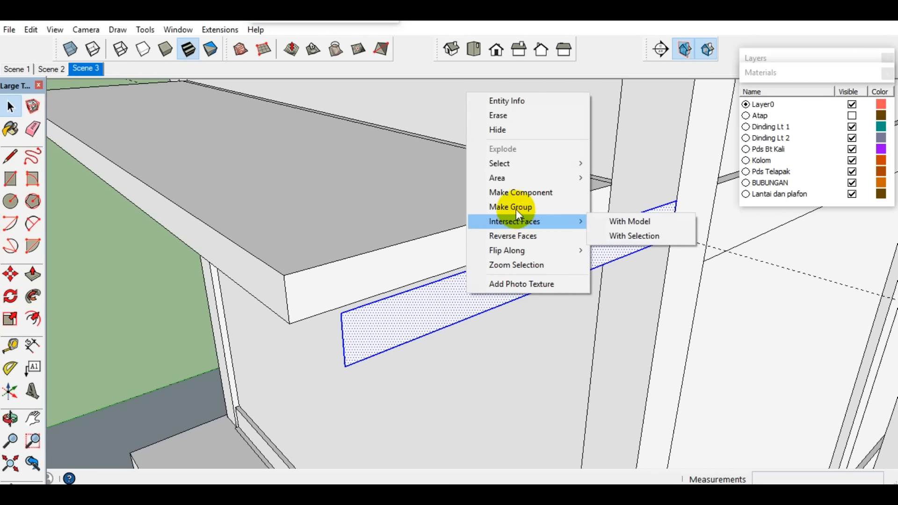
{"action": "left_click", "coordinate": [625, 220]}
{"action": "double_click", "coordinate": [449, 310]}
{"action": "left_click", "coordinate": [467, 316]}
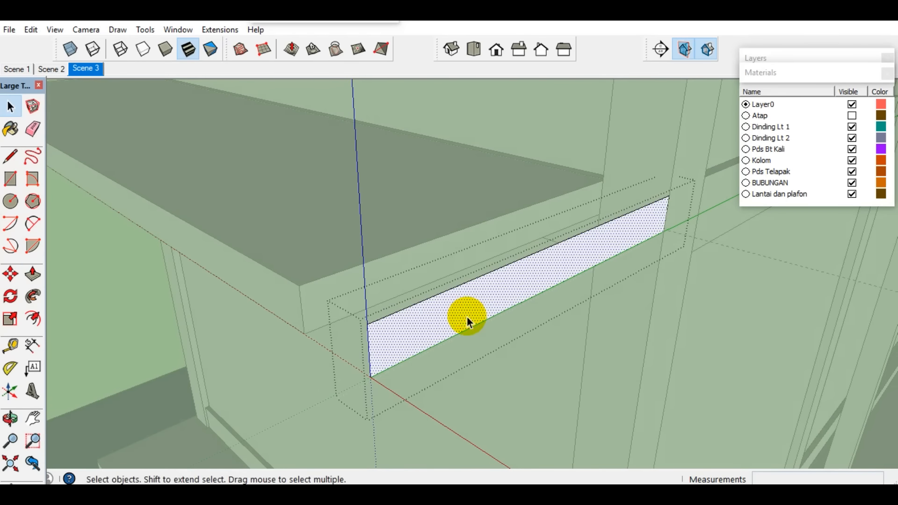
{"action": "key", "text": "p"}
{"action": "left_click", "coordinate": [467, 316]}
{"action": "left_click", "coordinate": [302, 293]}
{"action": "key", "text": "space"}
{"action": "key", "text": "Escape"}
- Move the side beam's bottom edge at the column down 150 mm so that its underside slopes
{"action": "double_click", "coordinate": [586, 257]}
{"action": "middle_click_drag", "start_coordinate": [592, 254], "coordinate": [601, 104]}
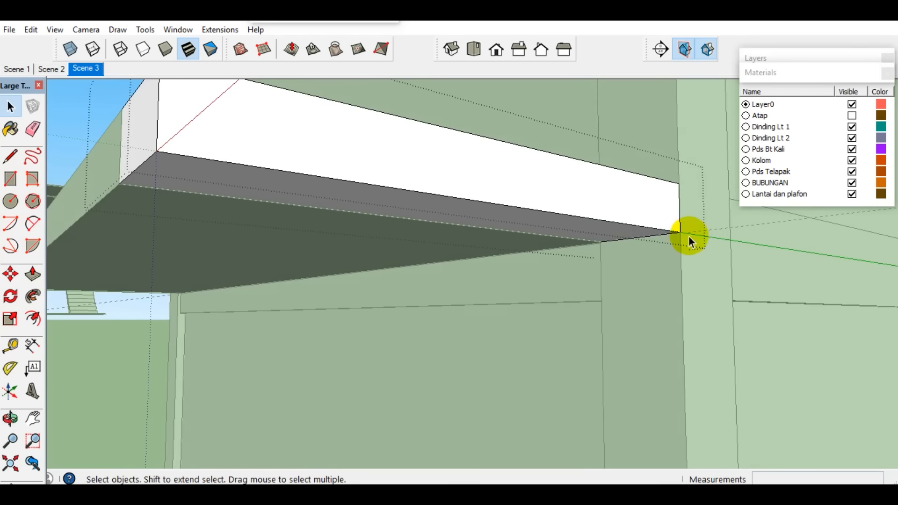
{"action": "scroll", "coordinate": [683, 237], "scroll_direction": "up", "scroll_amount": 1}
{"action": "left_click", "coordinate": [656, 235]}
{"action": "key", "text": "m"}
{"action": "left_click", "coordinate": [680, 233]}
{"action": "scroll", "coordinate": [682, 267], "scroll_direction": "down", "scroll_amount": 1}
{"action": "type", "text": "150"}
{"action": "key", "text": "Return"}
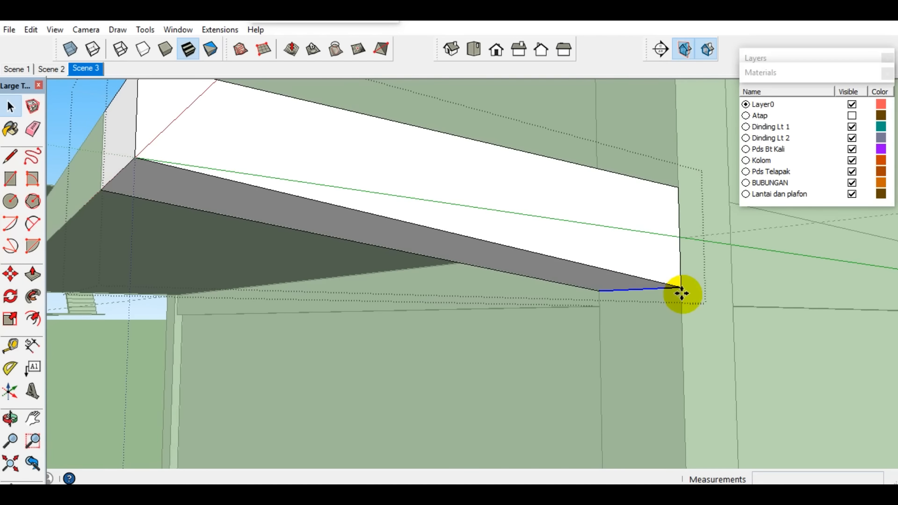
{"action": "key", "text": "space"}
- Copy the tapered side beam to the opposite end of the canopy slab, aligned with the beam corner there
{"action": "scroll", "coordinate": [622, 237], "scroll_direction": "down", "scroll_amount": 2}
{"action": "middle_click_drag", "start_coordinate": [622, 237], "coordinate": [615, 345]}
{"action": "left_click", "coordinate": [599, 284]}
{"action": "key", "text": "m"}
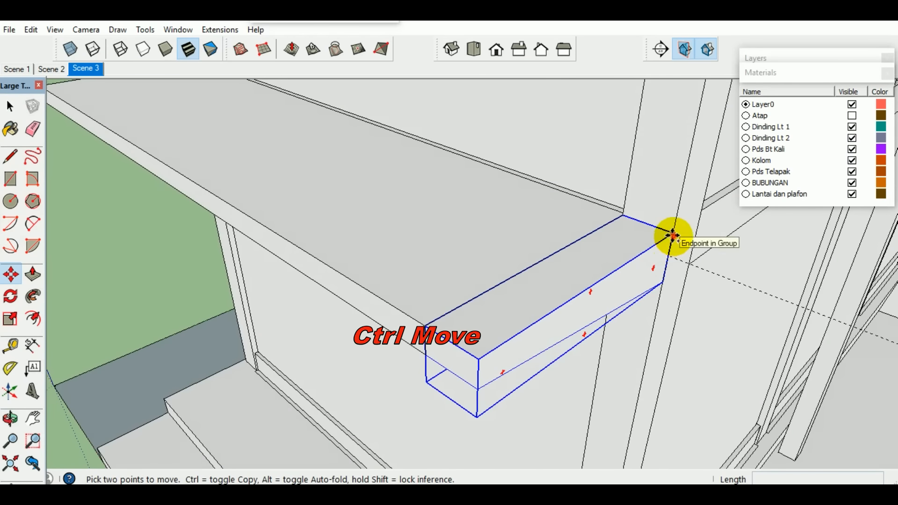
{"action": "left_click", "coordinate": [672, 235]}
{"action": "scroll", "coordinate": [673, 235], "scroll_direction": "down", "scroll_amount": 3}
{"action": "middle_click_drag", "start_coordinate": [332, 156], "coordinate": [480, 250], "text": "shift"}
{"action": "middle_click_drag", "start_coordinate": [433, 220], "coordinate": [585, 309]}
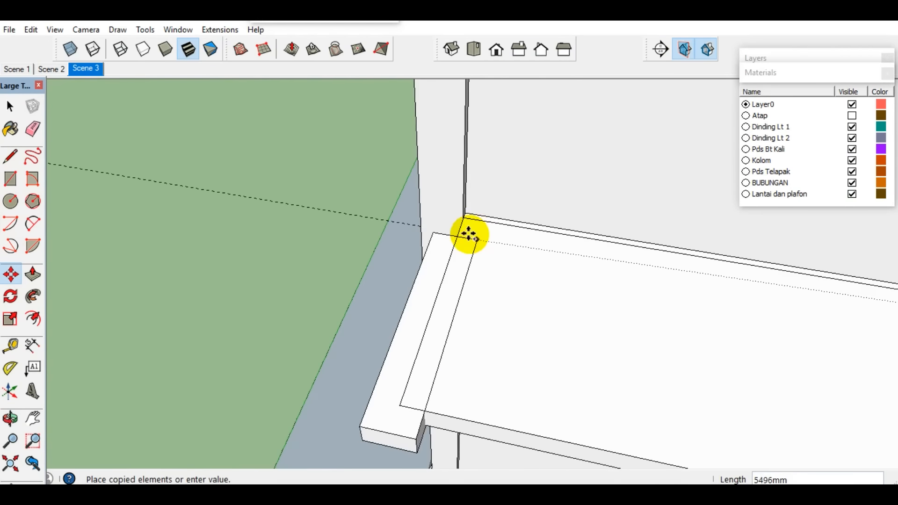
{"action": "left_click", "coordinate": [459, 220]}
{"action": "key", "text": "space"}
- Draw a 1500 mm line across the canopy slab's top face, from its outer edge to the wall
{"action": "middle_click_drag", "start_coordinate": [455, 223], "coordinate": [500, 322]}
{"action": "key", "text": "l"}
{"action": "left_click", "coordinate": [466, 298]}
{"action": "scroll", "coordinate": [515, 295], "scroll_direction": "up", "scroll_amount": 1}
{"action": "left_click", "coordinate": [517, 295]}
{"action": "key", "text": "space"}
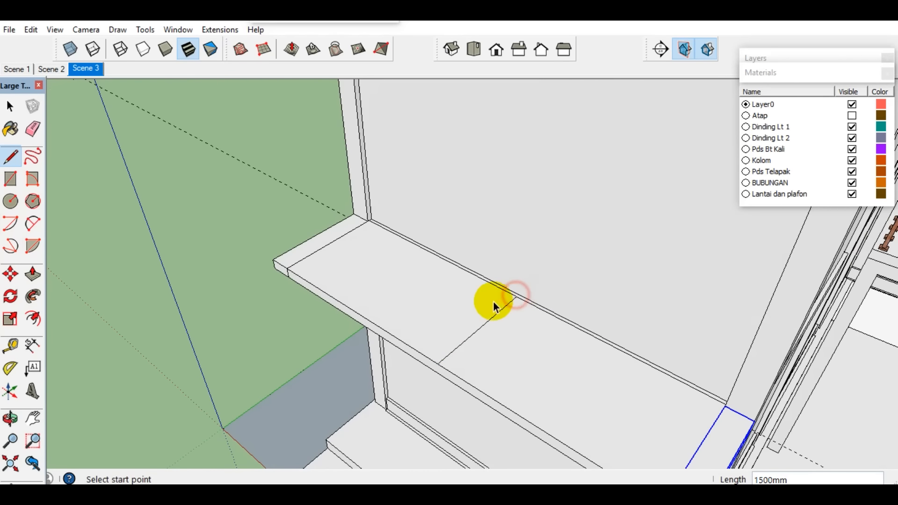
- Offset the outline of the canopy's top panel nearest the corner column 150 mm inward
{"action": "scroll", "coordinate": [498, 301], "scroll_direction": "down", "scroll_amount": 2}
{"action": "left_click", "coordinate": [537, 353]}
{"action": "scroll", "coordinate": [552, 407], "scroll_direction": "up", "scroll_amount": 2}
{"action": "key", "text": "f"}
{"action": "left_click", "coordinate": [501, 329]}
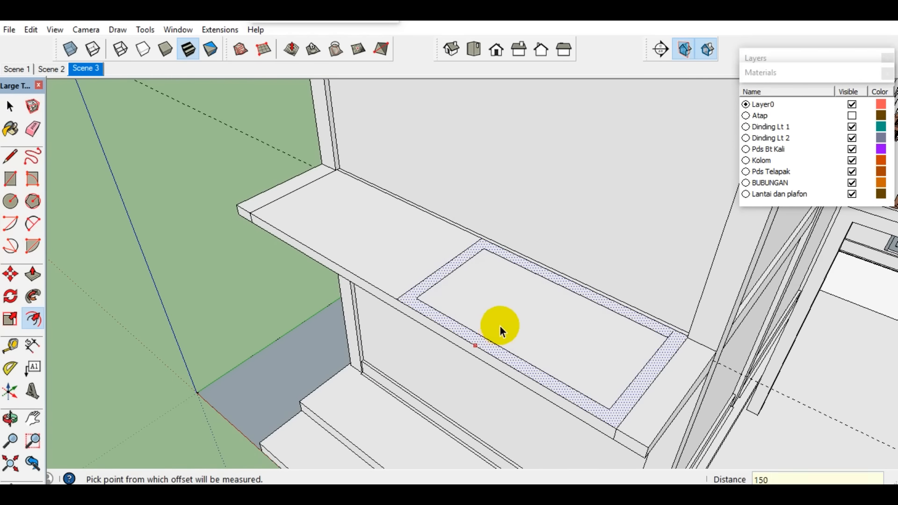
{"action": "key", "text": "space"}
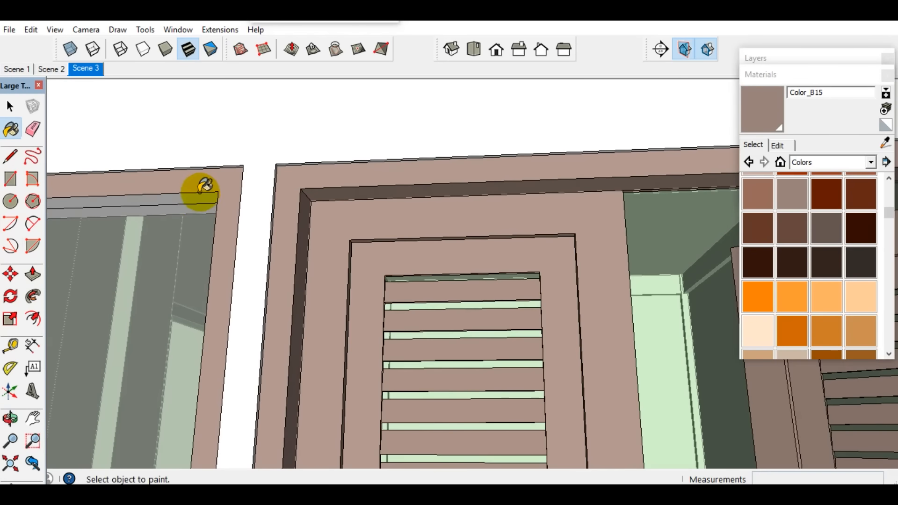
- Paint the unpainted inner strip of the frame beside the louvred leaf with Color_B15
{"action": "middle_click_drag", "start_coordinate": [201, 184], "coordinate": [585, 185]}
{"action": "left_click", "coordinate": [569, 197]}
{"action": "mouse_move", "coordinate": [526, 205]}
{"action": "middle_mouse_down"}
{"action": "mouse_move", "coordinate": [411, 259]}
{"action": "mouse_move", "coordinate": [375, 239]}
{"action": "mouse_move", "coordinate": [380, 290]}
{"action": "mouse_move", "coordinate": [357, 117]}
{"action": "mouse_move", "coordinate": [375, 136]}
{"action": "middle_mouse_up"}
{"action": "key", "text": "space"}
{"action": "scroll", "coordinate": [374, 238], "scroll_direction": "down", "scroll_amount": 2}
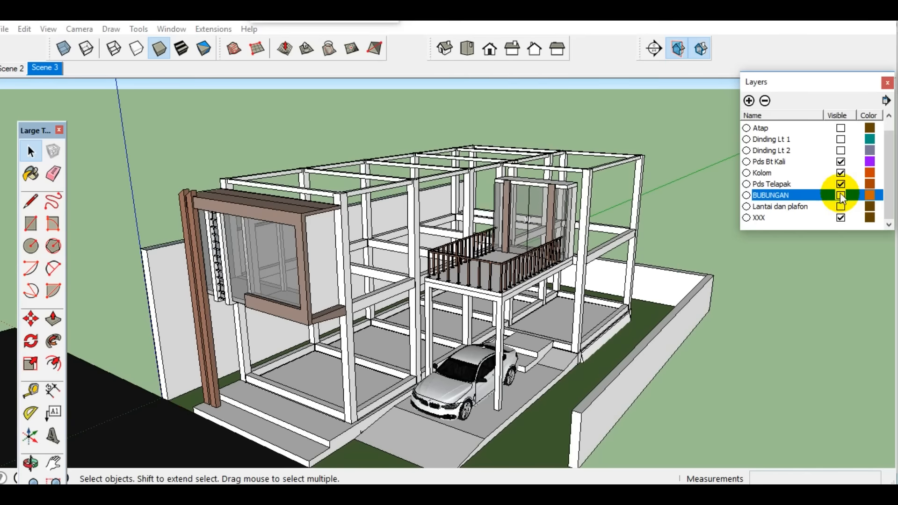
- Hide the Pds Bt Kali and Kolom layers
{"action": "left_click", "coordinate": [841, 173]}
{"action": "middle_click_drag", "start_coordinate": [702, 187], "coordinate": [612, 168]}
{"action": "left_click", "coordinate": [596, 268]}
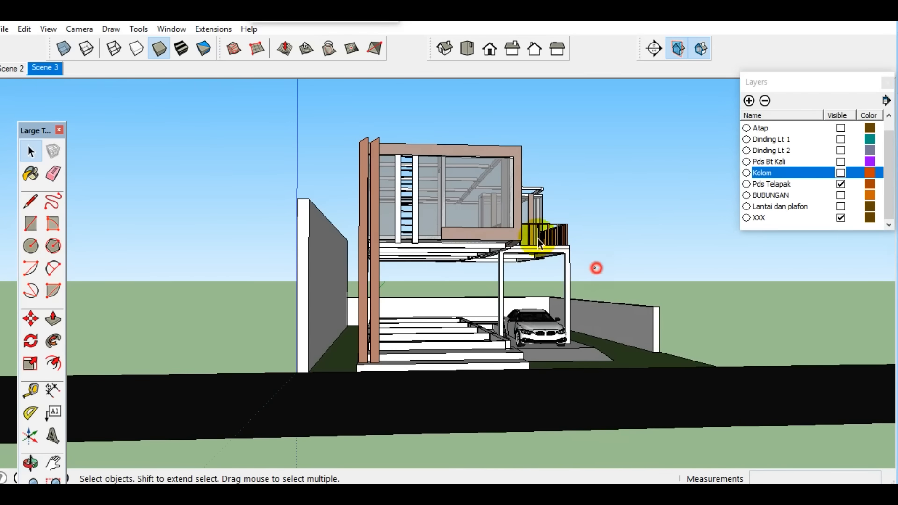
- Assign the remaining ungrouped house geometry to a new layer named Tambahan and hide that layer
{"action": "mouse_move", "coordinate": [348, 135]}
{"action": "left_mouse_down"}
{"action": "mouse_move", "coordinate": [355, 128]}
{"action": "mouse_move", "coordinate": [360, 136]}
{"action": "left_mouse_up"}
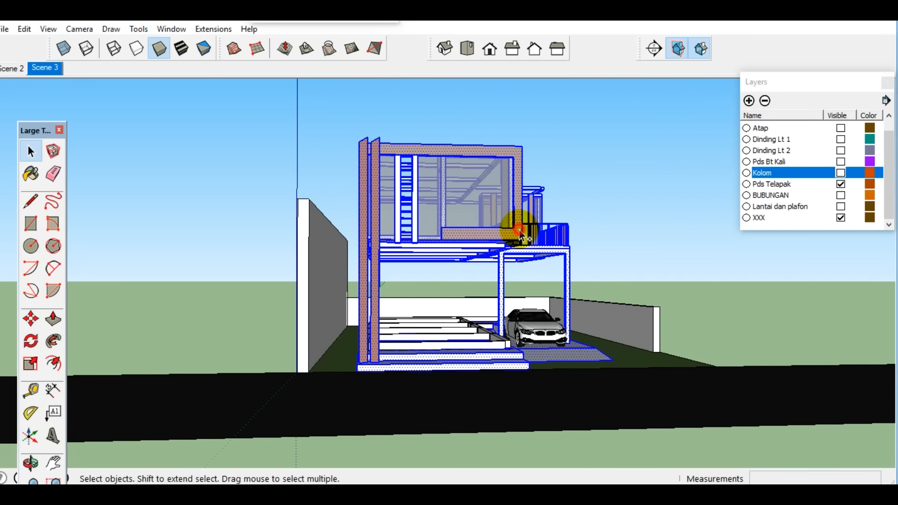
{"action": "left_click", "coordinate": [171, 28]}
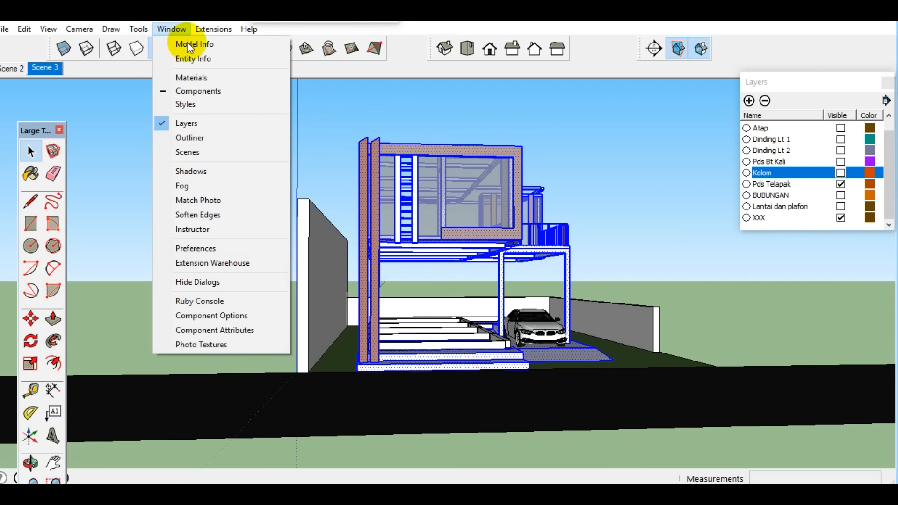
{"action": "left_click", "coordinate": [193, 59]}
{"action": "left_click", "coordinate": [749, 101]}
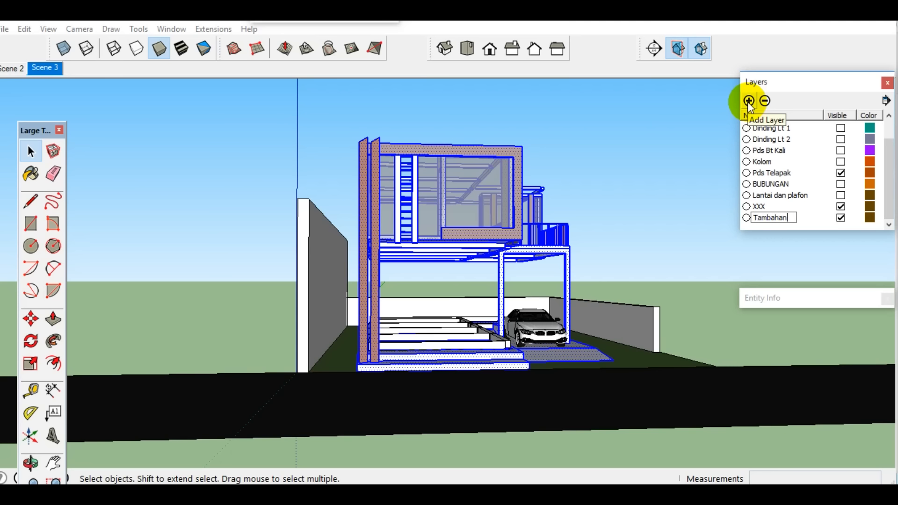
{"action": "left_click", "coordinate": [844, 300]}
{"action": "left_click", "coordinate": [883, 338]}
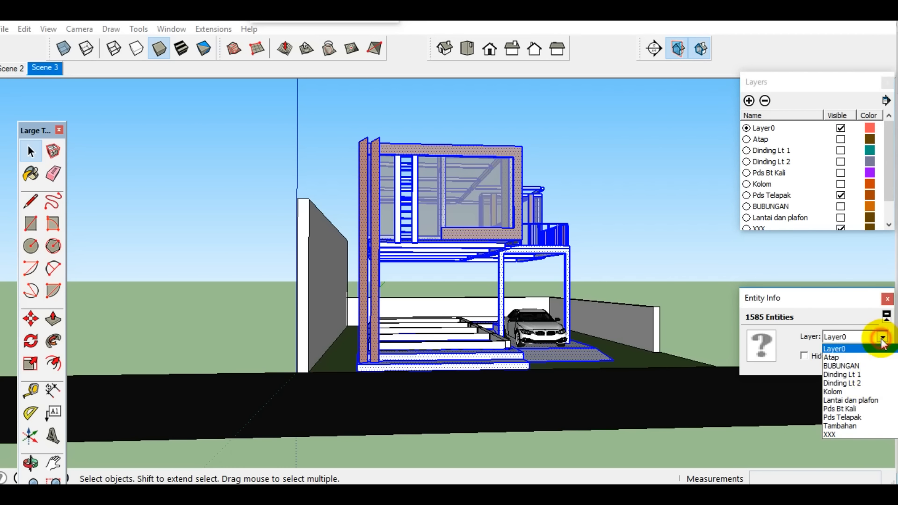
{"action": "left_click", "coordinate": [849, 426]}
{"action": "scroll", "coordinate": [842, 214], "scroll_direction": "down", "scroll_amount": 1}
{"action": "left_click", "coordinate": [840, 218]}
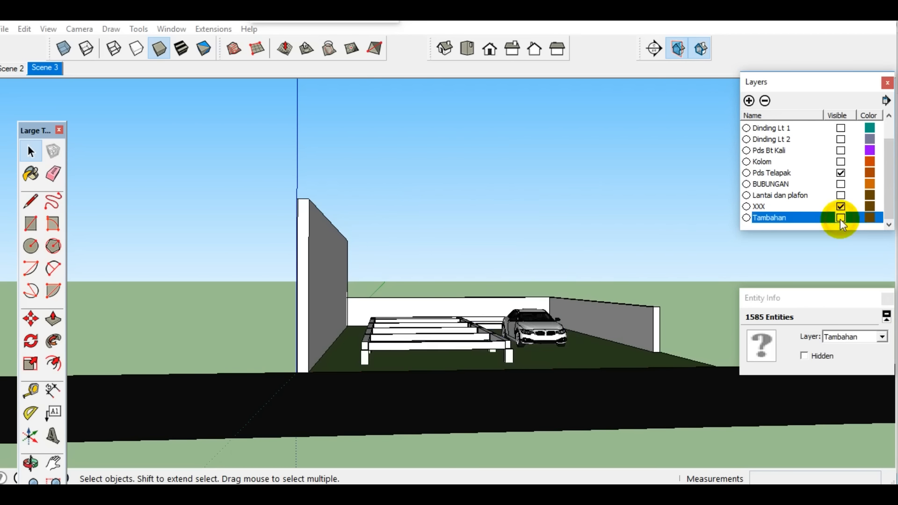
- Switch to the top view in parallel projection and turn on the display of back edges
{"action": "left_click", "coordinate": [468, 48]}
{"action": "left_click", "coordinate": [80, 29]}
{"action": "left_click", "coordinate": [94, 96]}
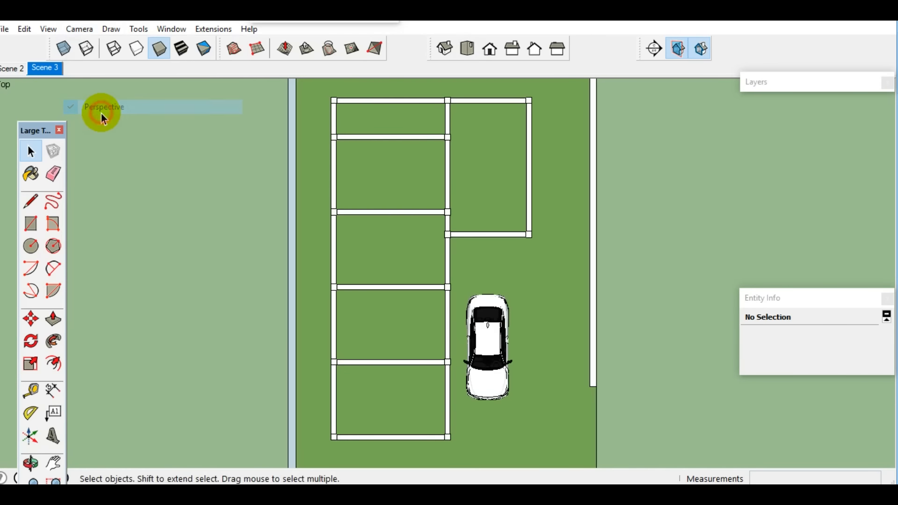
{"action": "key", "text": "k"}
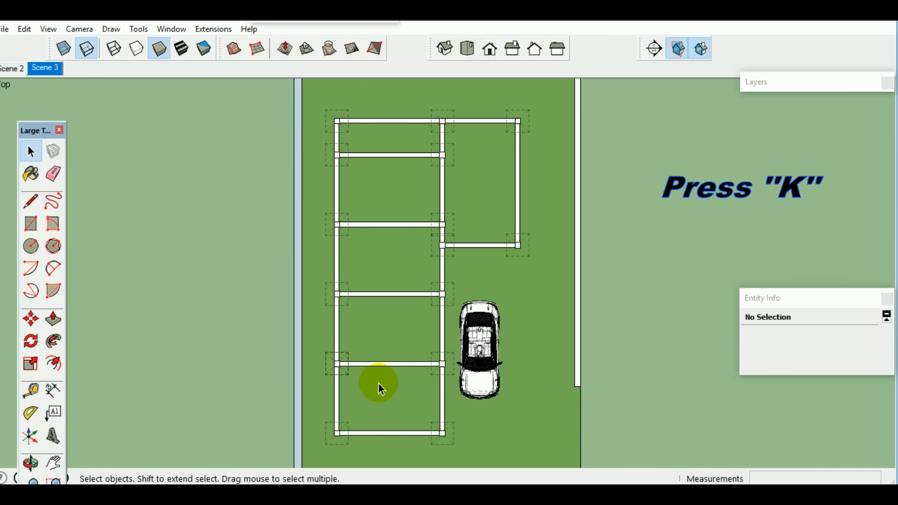
- Make the Pds Bt Kali layer visible
{"action": "left_click", "coordinate": [810, 83]}
{"action": "scroll", "coordinate": [813, 125], "scroll_direction": "down", "scroll_amount": 1}
{"action": "left_click", "coordinate": [840, 150]}
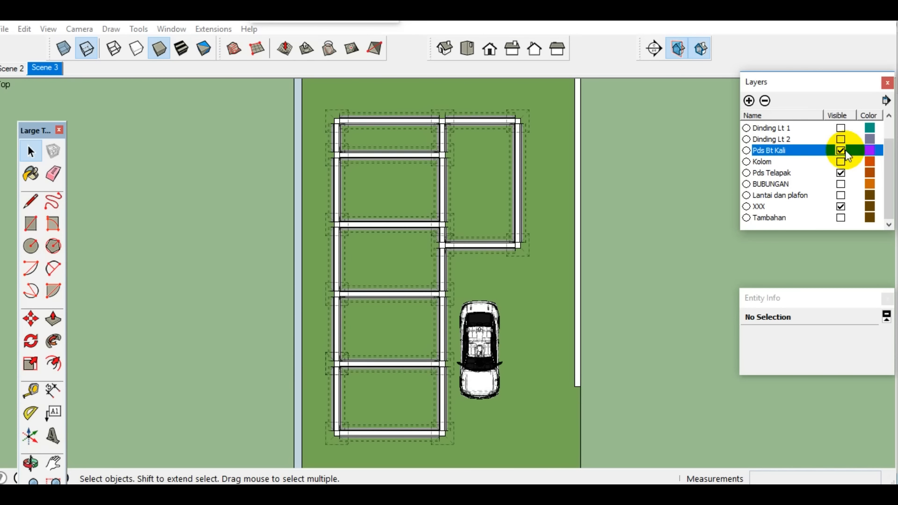
- Export the top-view foundation plan as a 2D AutoCAD DWG file named DENAH PONDASI
{"action": "left_click", "coordinate": [6, 29]}
{"action": "left_click", "coordinate": [157, 230]}
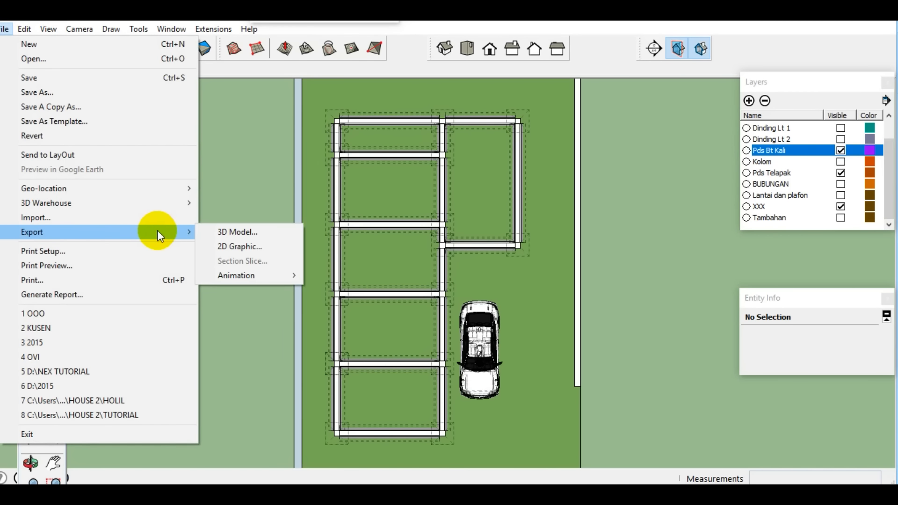
{"action": "left_click", "coordinate": [243, 247]}
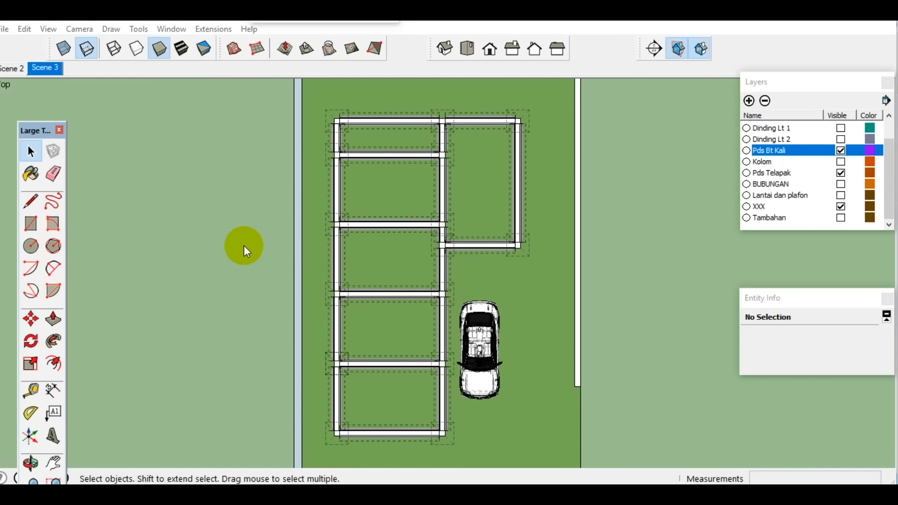
{"action": "type", "text": "DENAH PONDASI"}
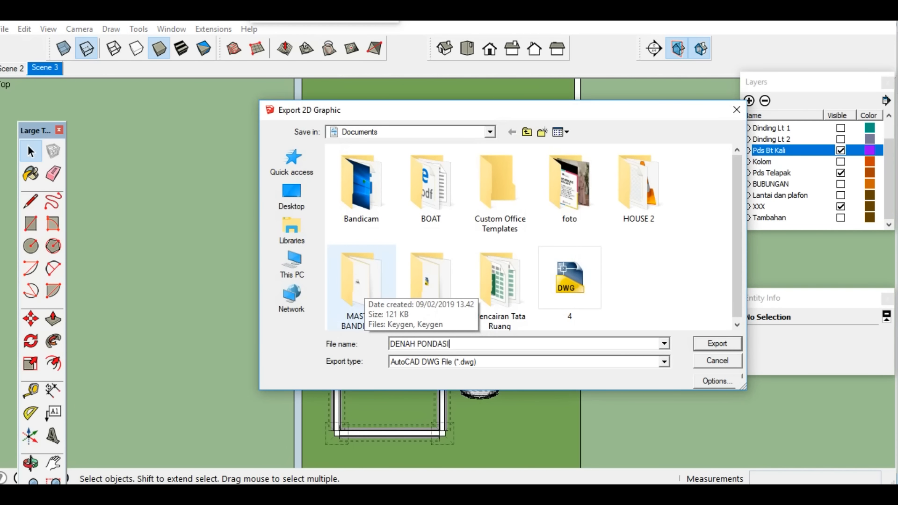
{"action": "left_click", "coordinate": [665, 362]}
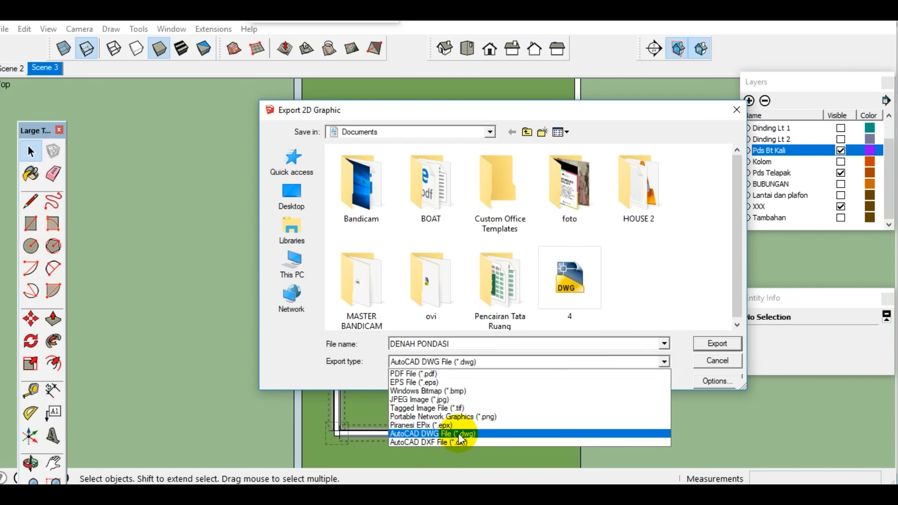
{"action": "left_click", "coordinate": [479, 439]}
{"action": "left_click", "coordinate": [713, 344]}
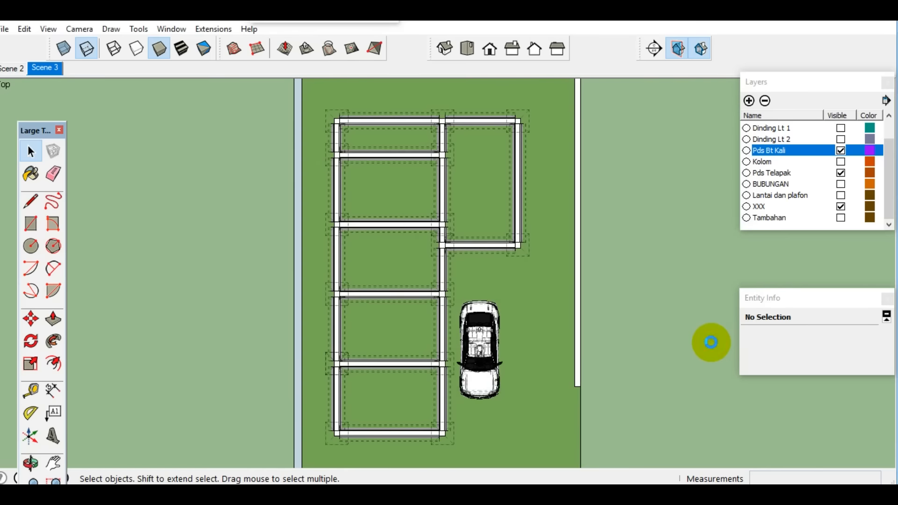
{"action": "left_click", "coordinate": [485, 281]}
- Return to perspective projection and make the Kolom and Tambahan layers visible
{"action": "left_click", "coordinate": [80, 29]}
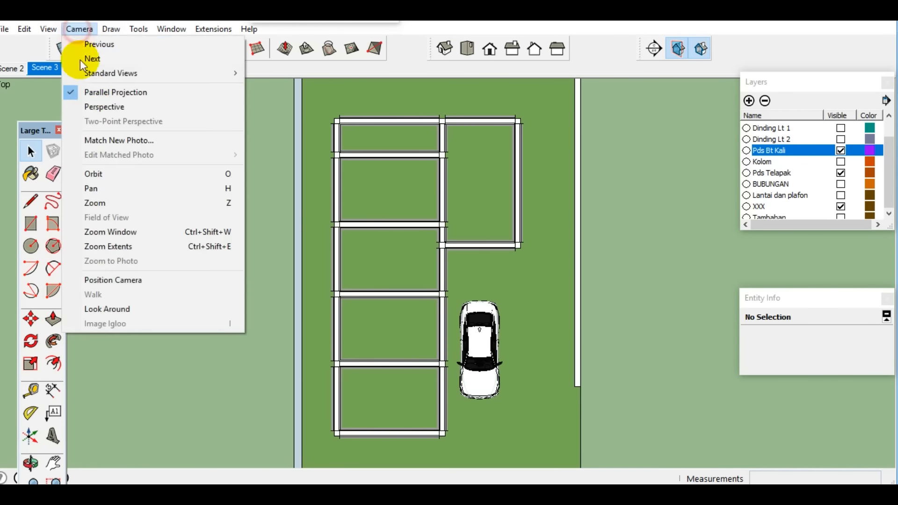
{"action": "left_click", "coordinate": [95, 103]}
{"action": "middle_click_drag", "start_coordinate": [377, 209], "coordinate": [213, 102]}
{"action": "left_click", "coordinate": [842, 162]}
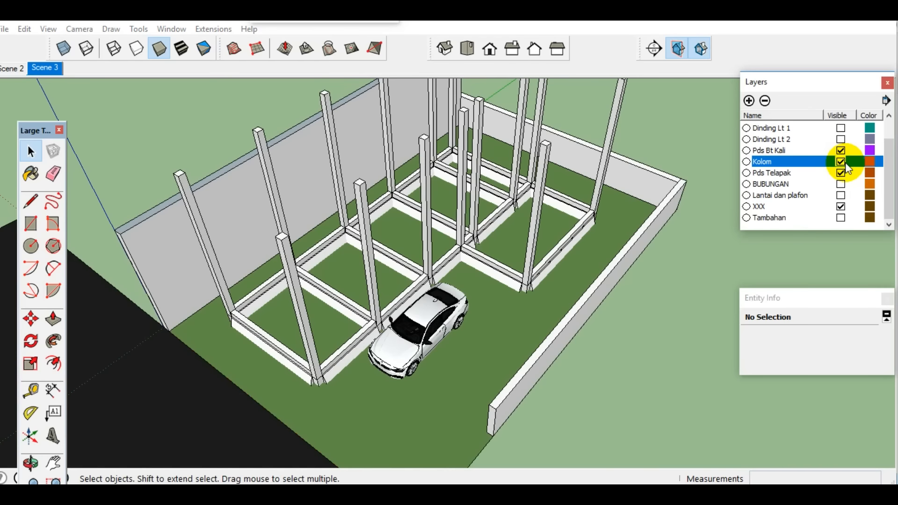
{"action": "left_click", "coordinate": [841, 218]}
- Show the house in the right view and hide the XXX layer
{"action": "left_click", "coordinate": [533, 48]}
{"action": "left_click", "coordinate": [513, 50]}
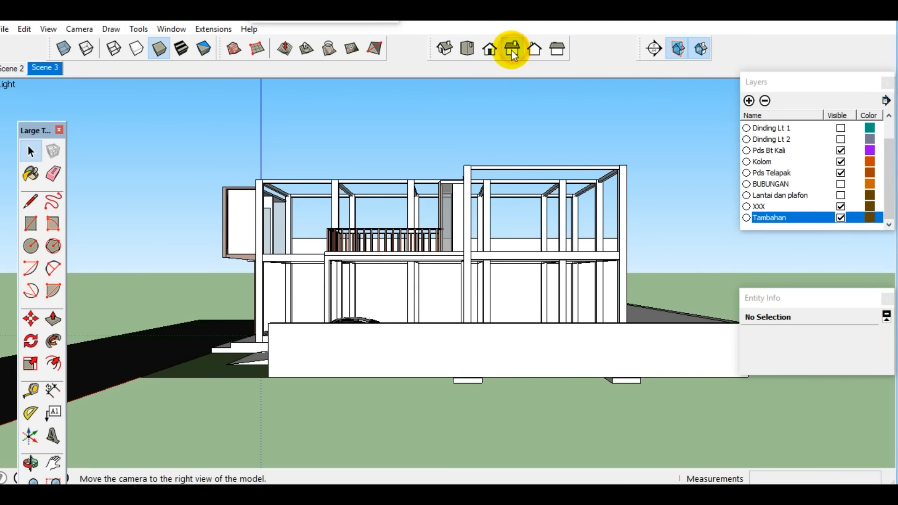
{"action": "left_click", "coordinate": [630, 342]}
{"action": "left_click", "coordinate": [841, 206]}
{"action": "left_click", "coordinate": [359, 285]}
{"action": "scroll", "coordinate": [359, 285], "scroll_direction": "up", "scroll_amount": 3}
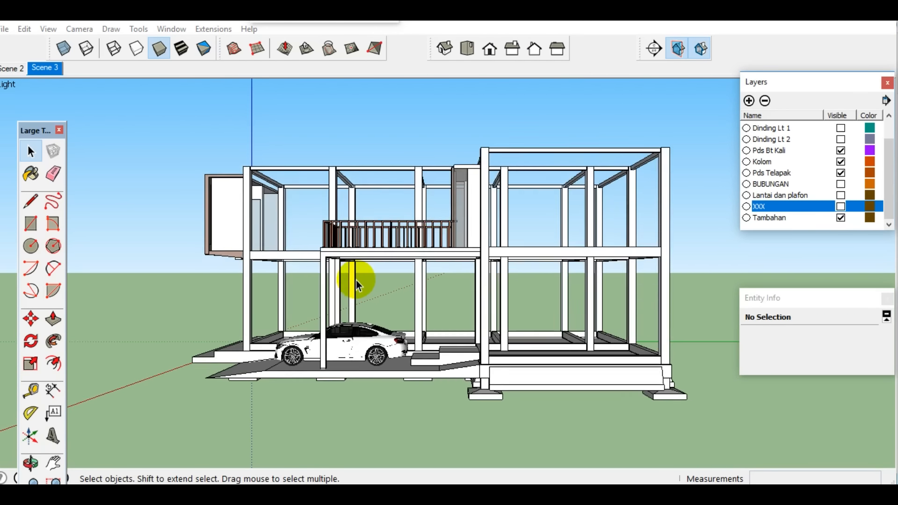
- Assign the car component to a new layer named MOBIL and hide that layer
{"action": "left_click", "coordinate": [346, 364]}
{"action": "left_click", "coordinate": [749, 100]}
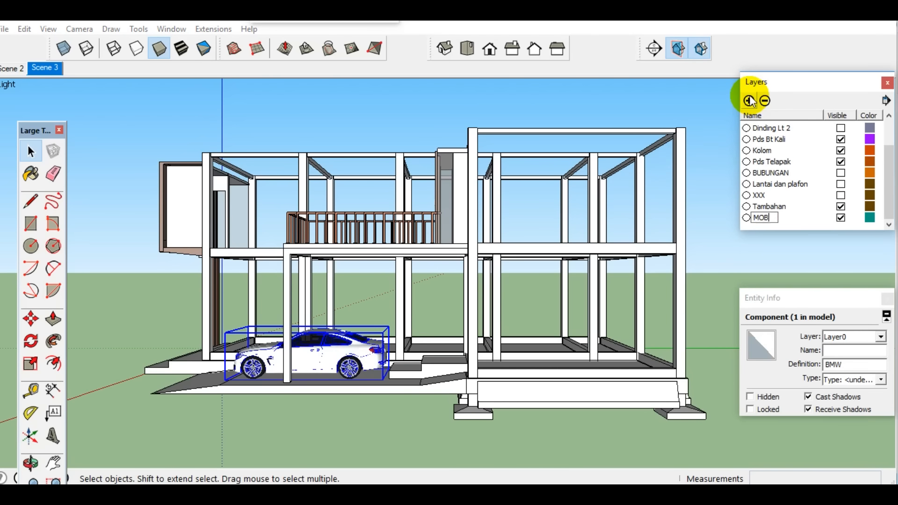
{"action": "left_click", "coordinate": [881, 337]}
{"action": "left_click", "coordinate": [838, 423]}
{"action": "scroll", "coordinate": [889, 182], "scroll_direction": "down", "scroll_amount": 1}
{"action": "left_click", "coordinate": [841, 219]}
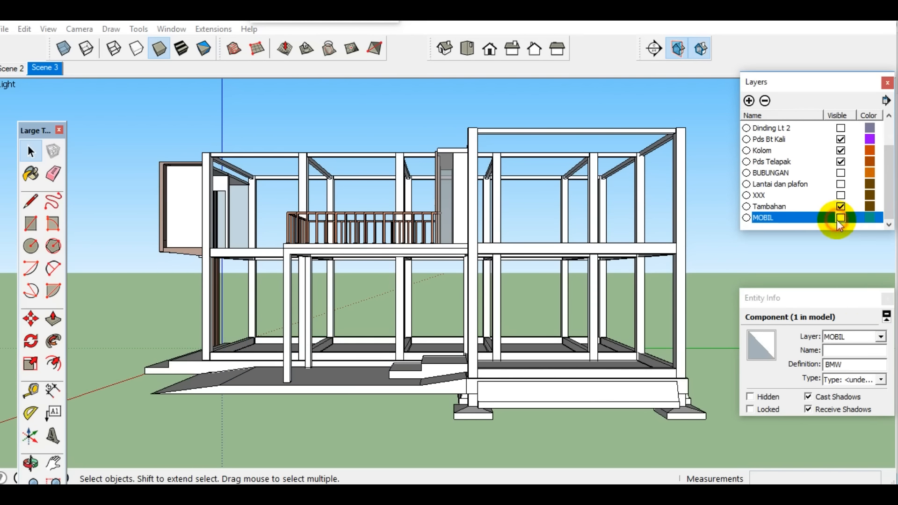
- Set the right view of the house frame to parallel projection
{"action": "left_click", "coordinate": [87, 29]}
{"action": "left_click", "coordinate": [102, 97]}
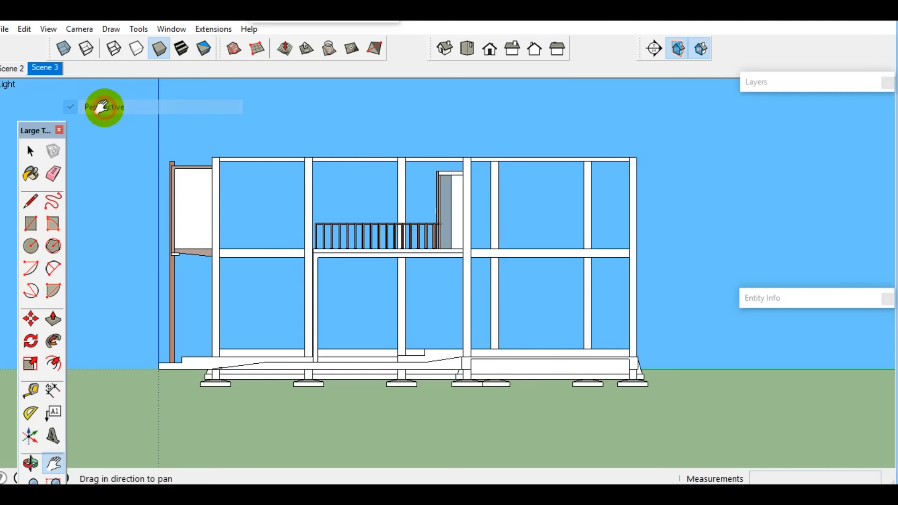
{"action": "scroll", "coordinate": [401, 257], "scroll_direction": "up", "scroll_amount": 2}
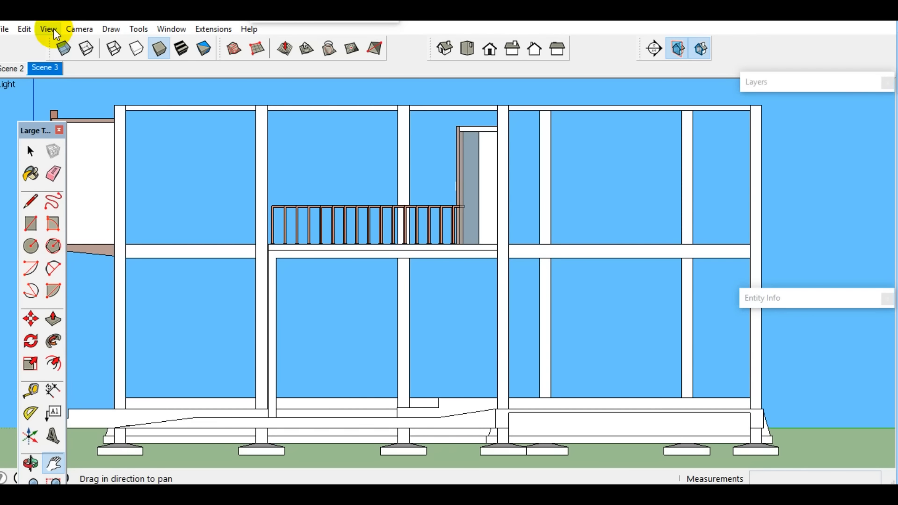
- Export the side view of the frame as a 2D AutoCAD DWG file named PORTAL
{"action": "left_click", "coordinate": [6, 29]}
{"action": "mouse_move", "coordinate": [178, 233]}
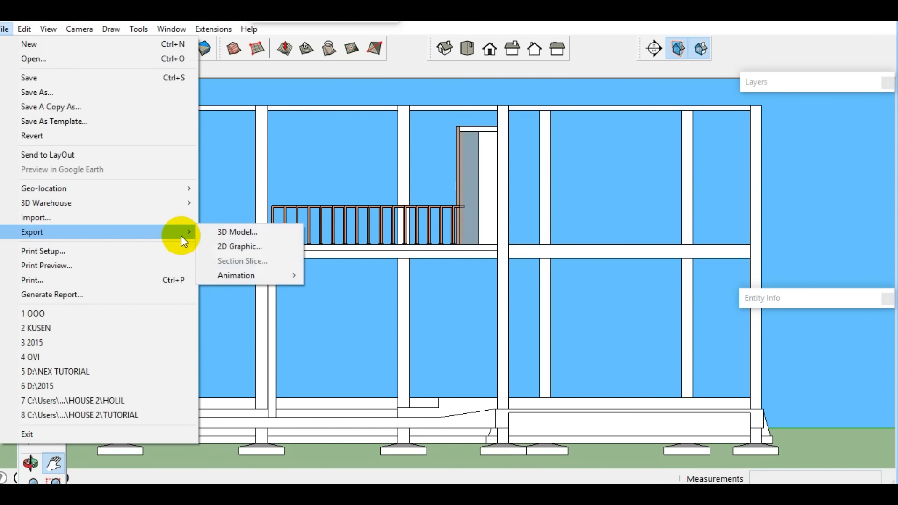
{"action": "left_click", "coordinate": [258, 248]}
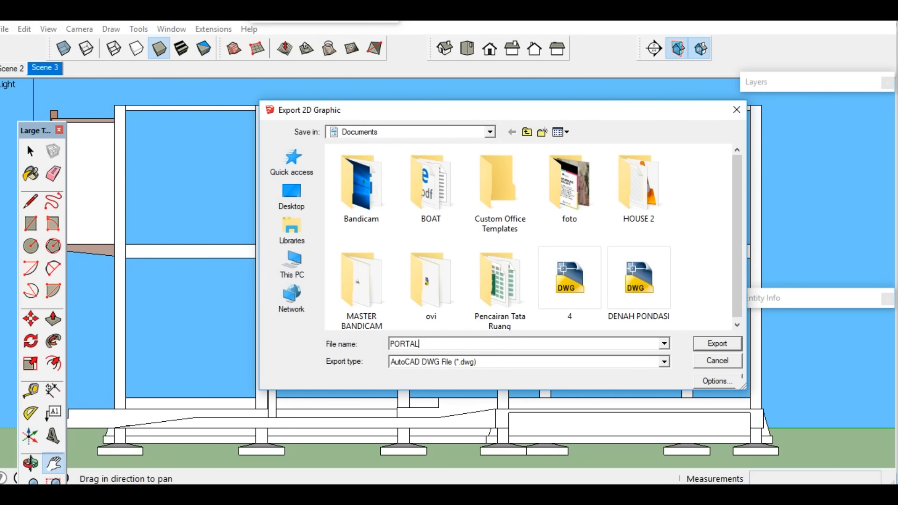
{"action": "left_click", "coordinate": [713, 345]}
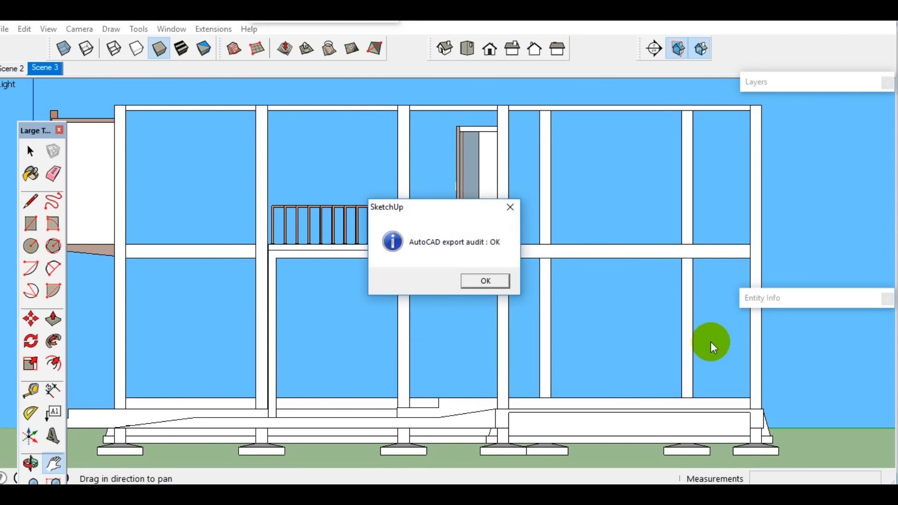
{"action": "left_click", "coordinate": [485, 281]}
- Return to perspective projection and place a section plane parallel to the house's long side next to the balcony
{"action": "left_click", "coordinate": [79, 28]}
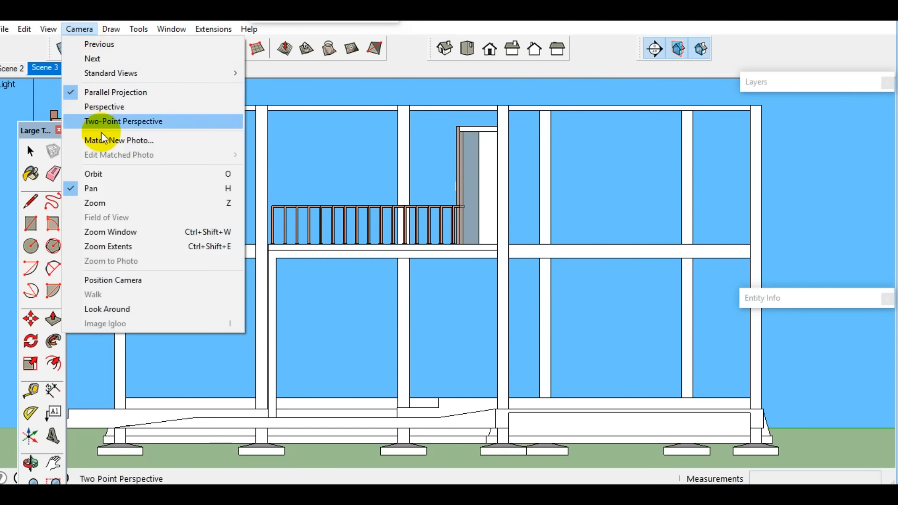
{"action": "left_click", "coordinate": [100, 113]}
{"action": "middle_click_drag", "start_coordinate": [91, 104], "coordinate": [537, 331]}
- Move the section plane inward past the balcony so it cuts the cross beams beside the main column row
{"action": "left_click", "coordinate": [601, 310]}
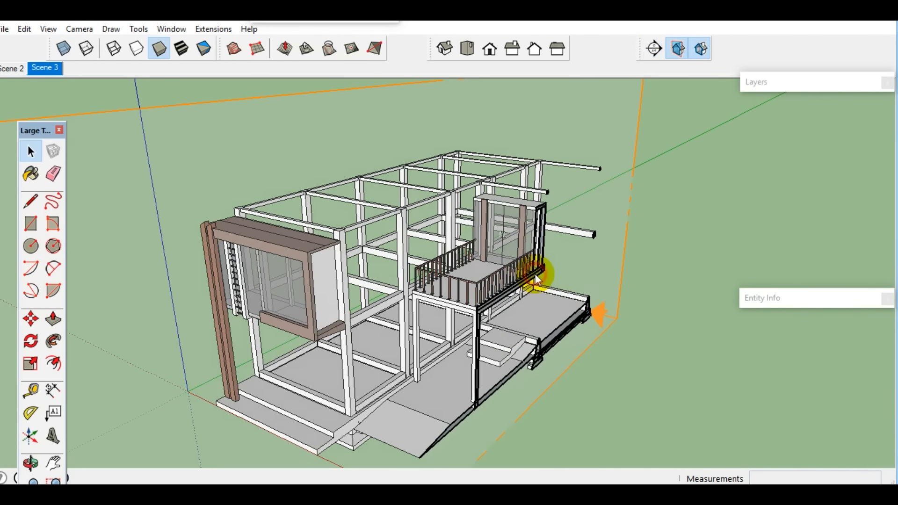
{"action": "key", "text": "m"}
{"action": "left_click", "coordinate": [605, 313]}
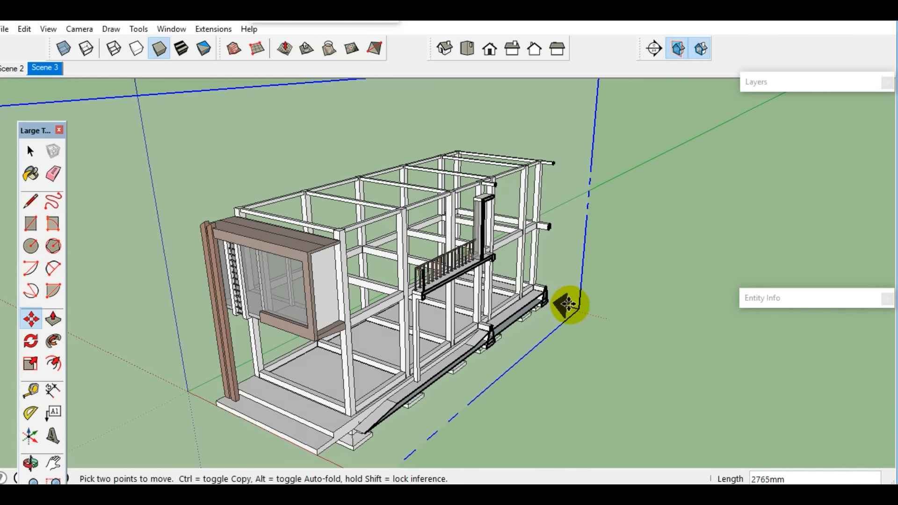
{"action": "left_click", "coordinate": [569, 301]}
{"action": "key", "text": "space"}
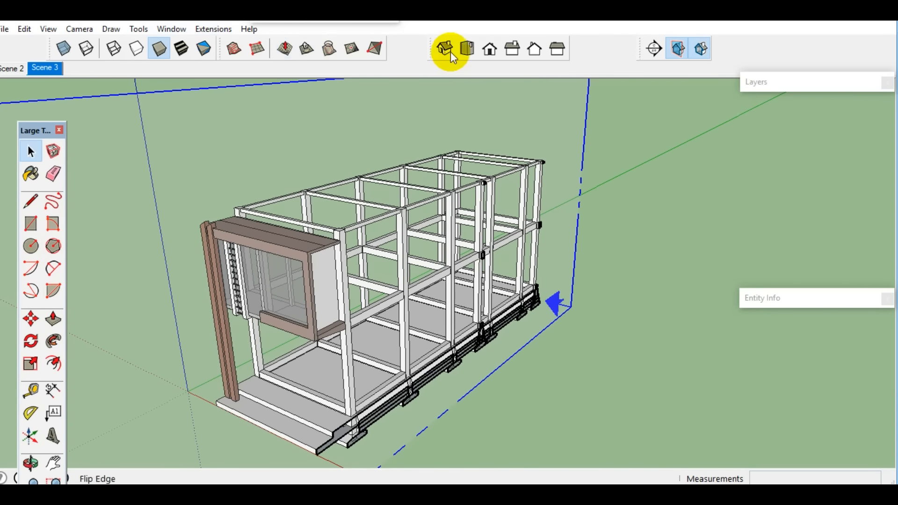
- Show the section cut in the right view with parallel projection
{"action": "left_click", "coordinate": [528, 58]}
{"action": "left_click", "coordinate": [79, 29]}
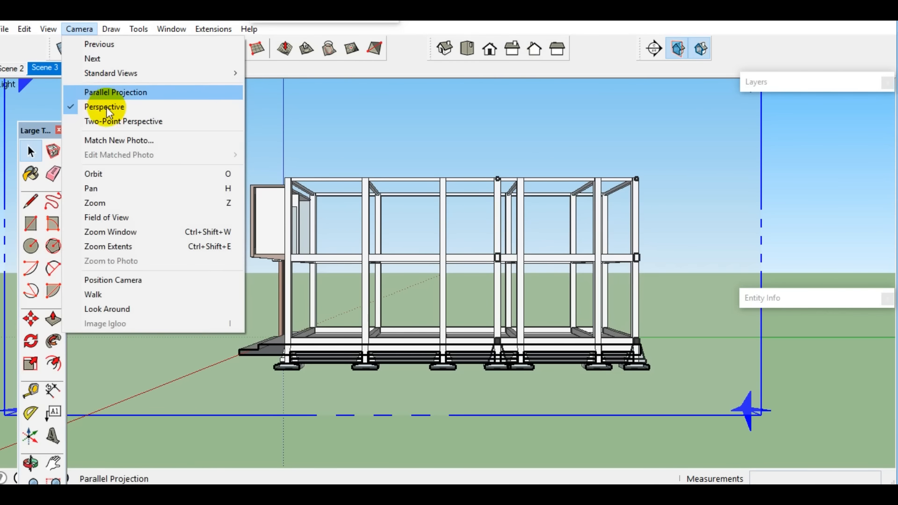
{"action": "left_click", "coordinate": [103, 107]}
{"action": "scroll", "coordinate": [491, 295], "scroll_direction": "up", "scroll_amount": 3}
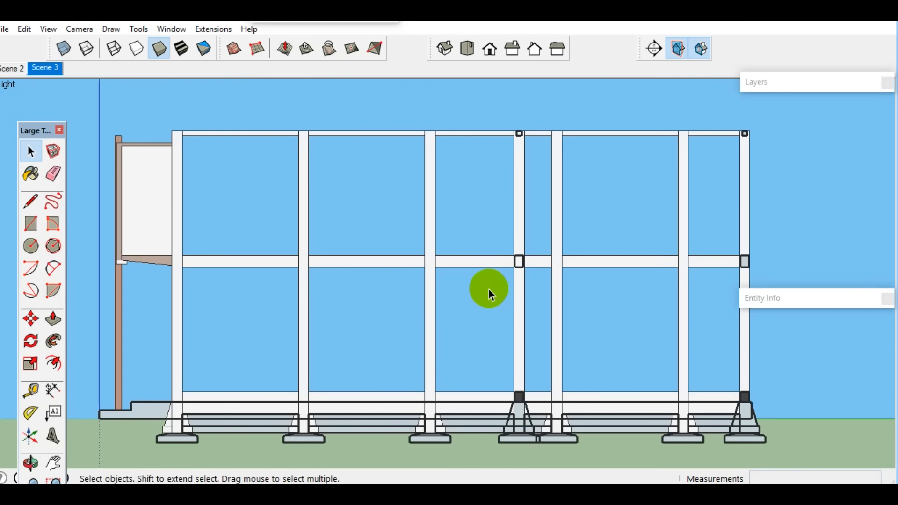
- Export the section view as a 2D AutoCAD DWG file named POTONGAN PORTAL 2
{"action": "left_click", "coordinate": [5, 29]}
{"action": "mouse_move", "coordinate": [155, 232]}
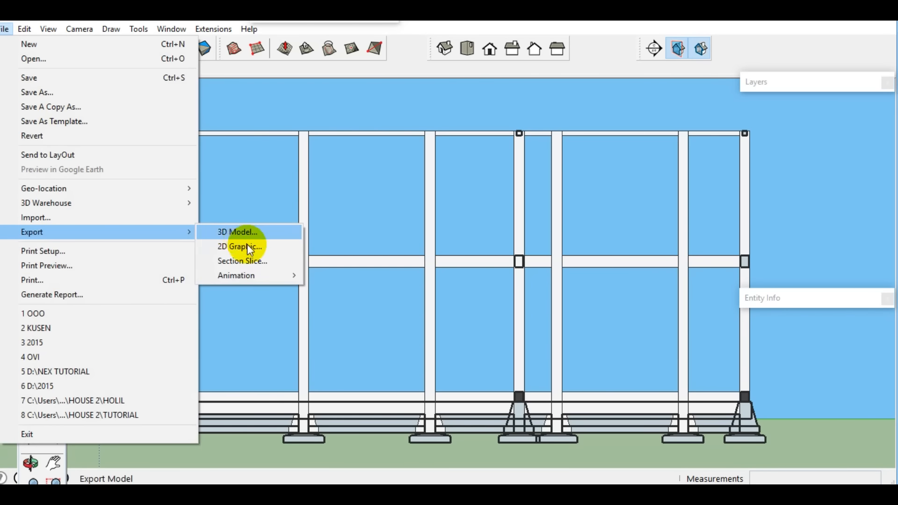
{"action": "left_click", "coordinate": [240, 246]}
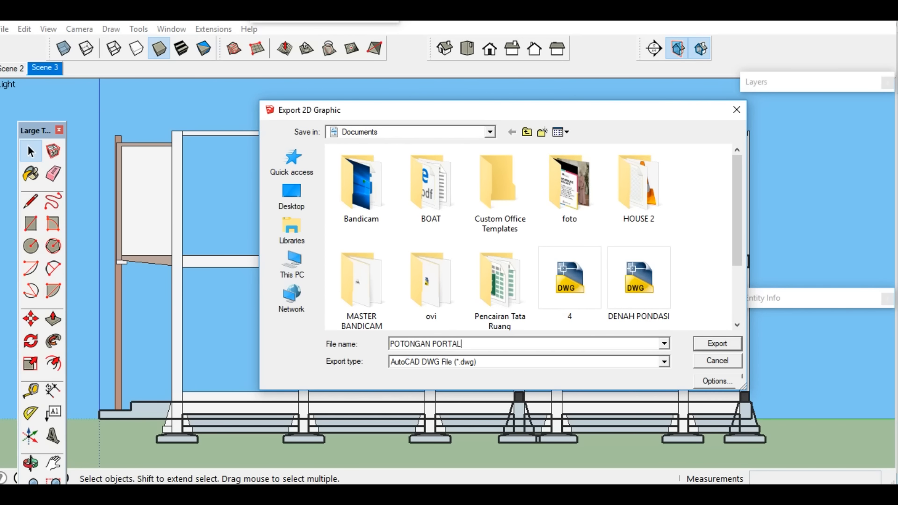
{"action": "type", "text": "2"}
{"action": "left_click", "coordinate": [717, 344]}
{"action": "left_click", "coordinate": [481, 280]}
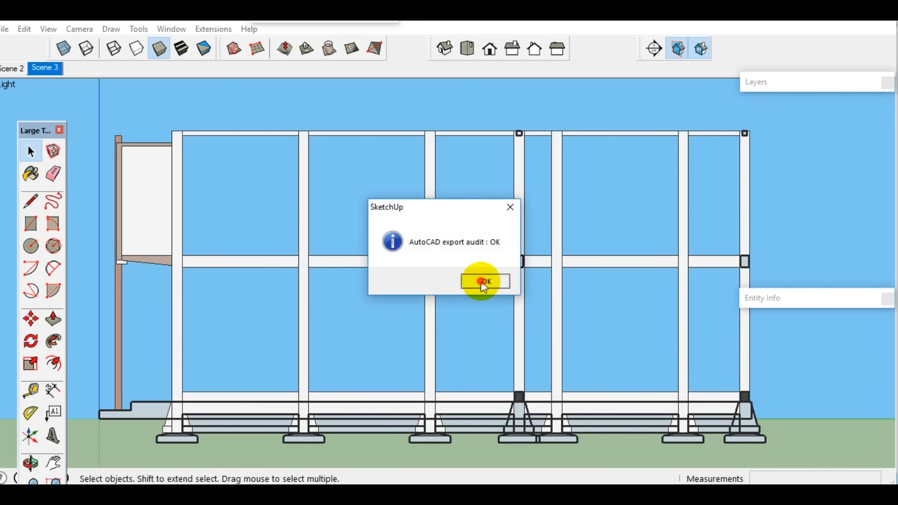
- Return to perspective projection and remove the section plane from the model
{"action": "left_click", "coordinate": [80, 29]}
{"action": "left_click", "coordinate": [91, 106]}
{"action": "middle_click_drag", "start_coordinate": [440, 262], "coordinate": [638, 337]}
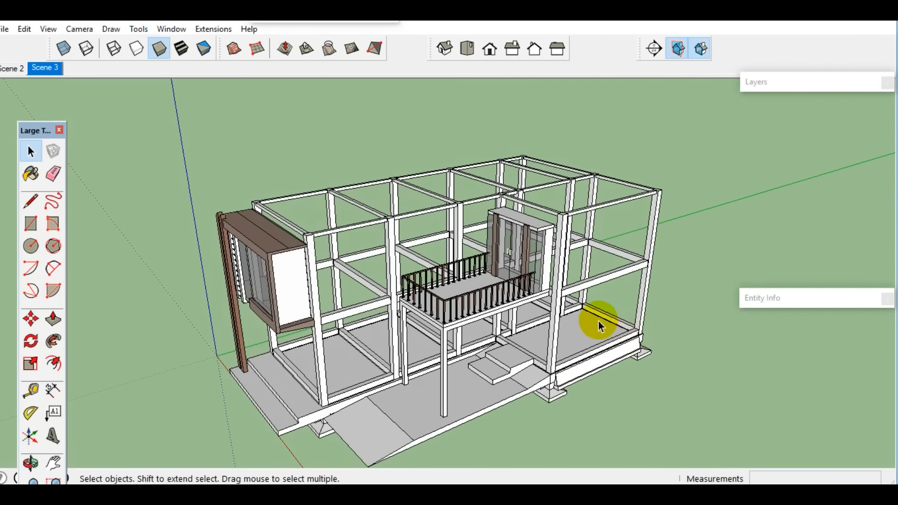
- Assign the ungrouped floor, ramp, canopy and balcony geometry to a new layer named TAMBAHAN 2 and hide that layer
{"action": "left_click", "coordinate": [279, 276]}
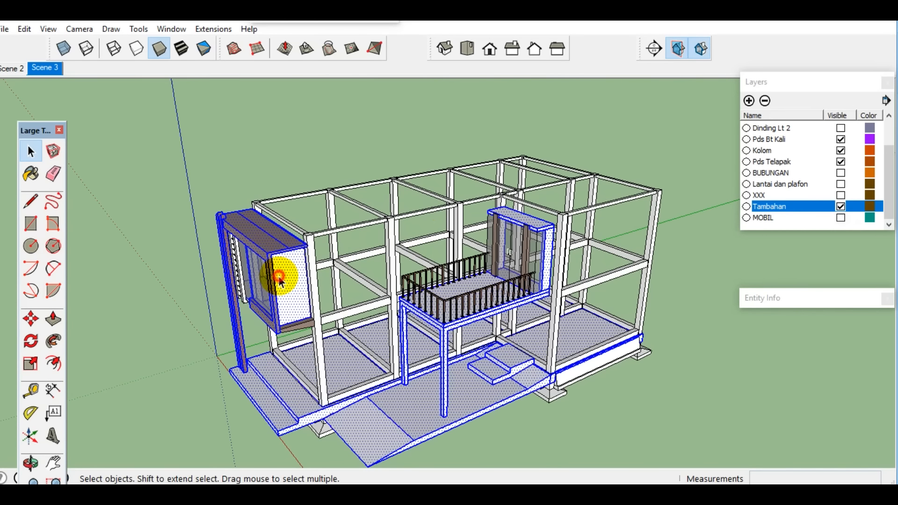
{"action": "left_click", "coordinate": [749, 101]}
{"action": "type", "text": "TAMBAHAN 2"}
{"action": "left_click", "coordinate": [888, 300]}
{"action": "left_click", "coordinate": [882, 337]}
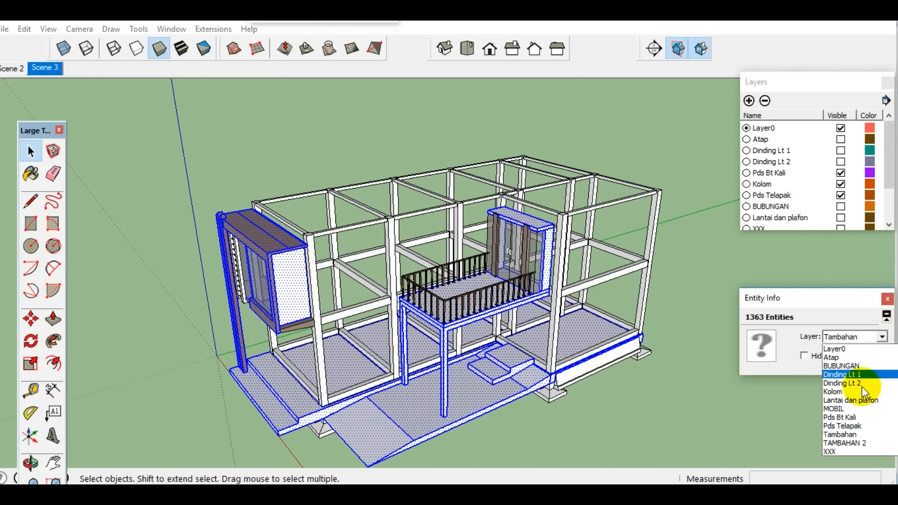
{"action": "left_click", "coordinate": [854, 444]}
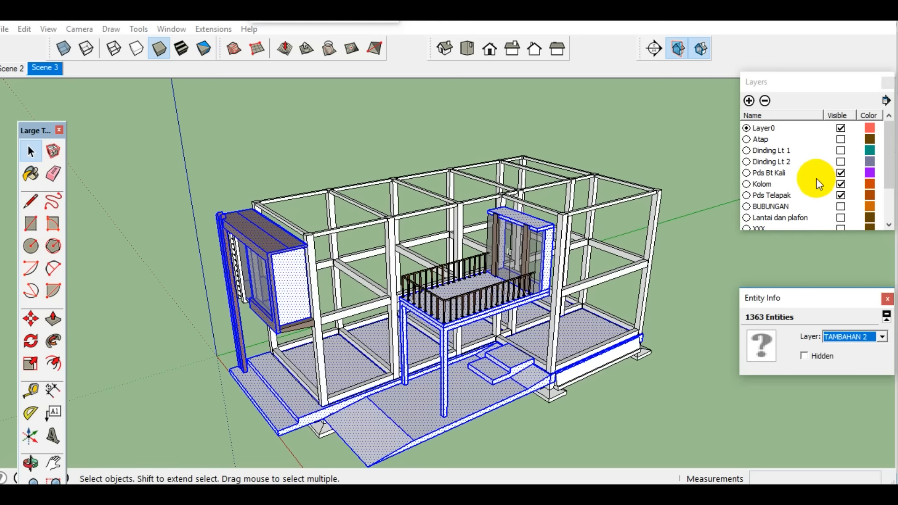
{"action": "scroll", "coordinate": [826, 201], "scroll_direction": "down", "scroll_amount": 2}
{"action": "left_click", "coordinate": [841, 218]}
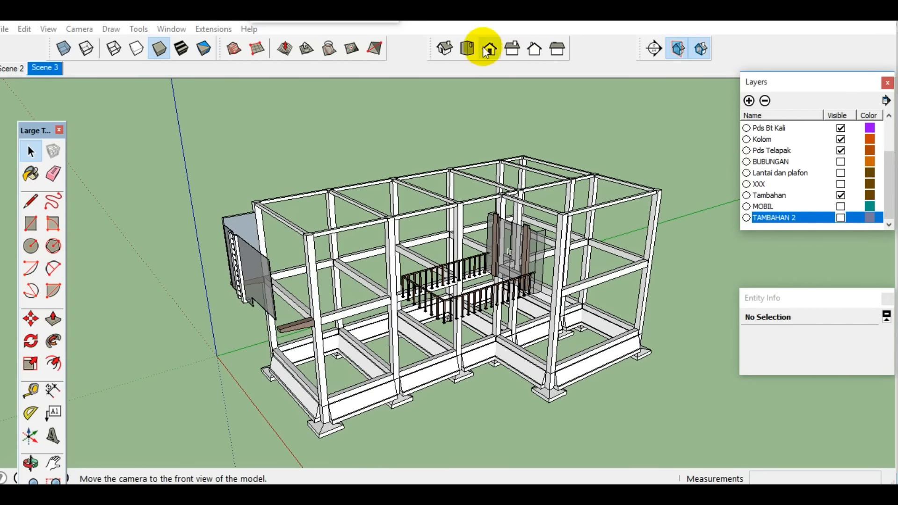
- Check the remaining structure from the front in parallel projection and return to perspective
{"action": "left_click", "coordinate": [489, 48]}
{"action": "left_click", "coordinate": [71, 31]}
{"action": "left_click", "coordinate": [98, 111]}
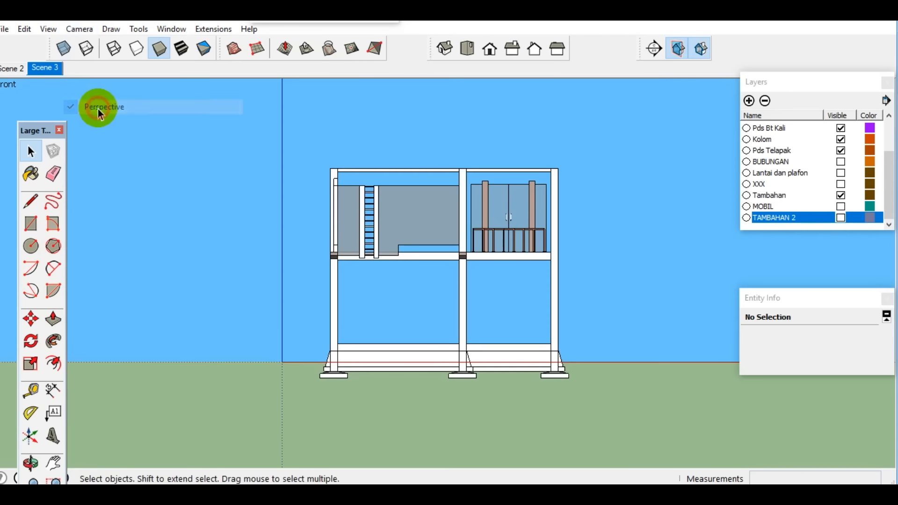
{"action": "scroll", "coordinate": [519, 281], "scroll_direction": "up", "scroll_amount": 2}
{"action": "middle_click_drag", "start_coordinate": [534, 234], "coordinate": [407, 342]}
{"action": "scroll", "coordinate": [407, 342], "scroll_direction": "down", "scroll_amount": 1}
{"action": "left_click", "coordinate": [80, 28]}
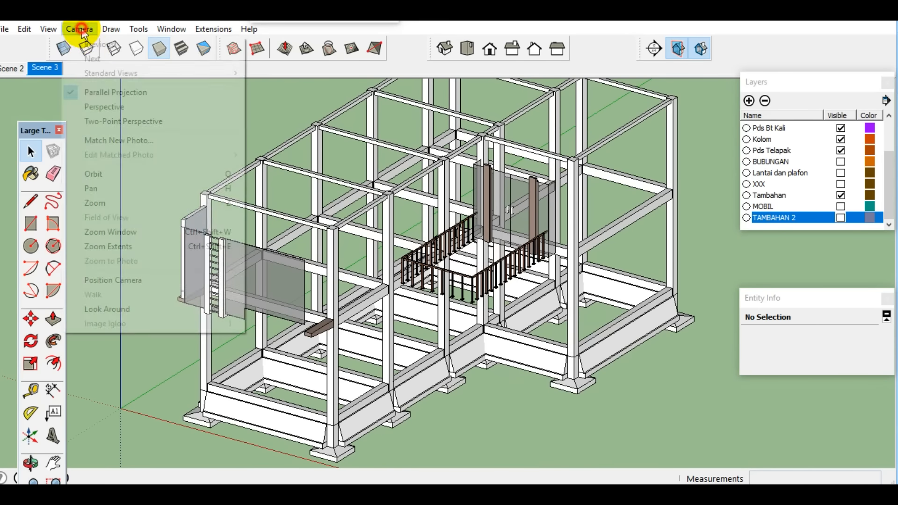
{"action": "left_click", "coordinate": [96, 103]}
{"action": "middle_click_drag", "start_coordinate": [357, 188], "coordinate": [334, 103]}
- Place a section plane parallel to the house's front on the upper-floor front panel and select the plane
{"action": "left_click", "coordinate": [489, 46]}
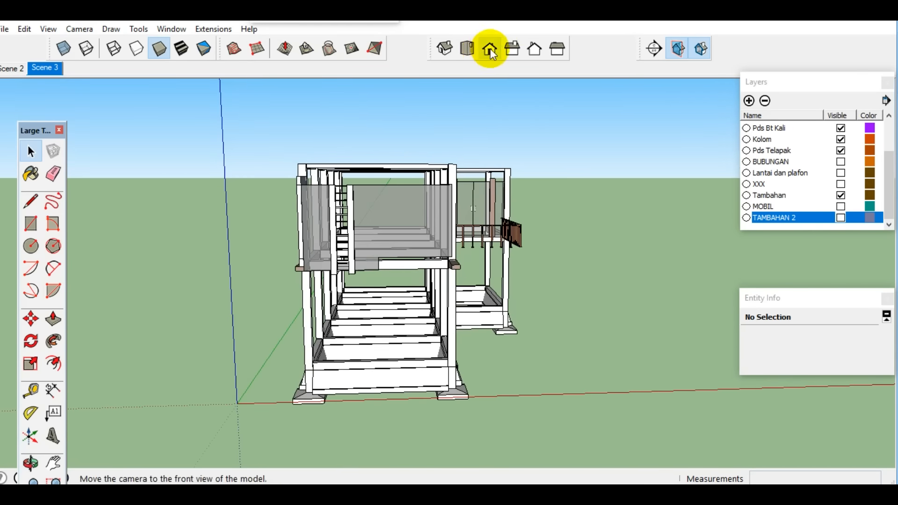
{"action": "middle_click_drag", "start_coordinate": [604, 102], "coordinate": [337, 283]}
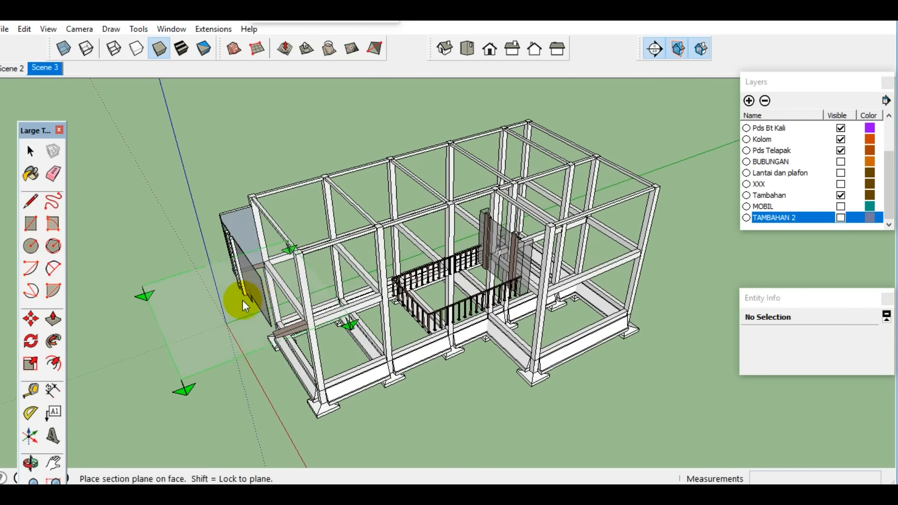
{"action": "left_click", "coordinate": [253, 294]}
{"action": "left_click", "coordinate": [193, 229]}
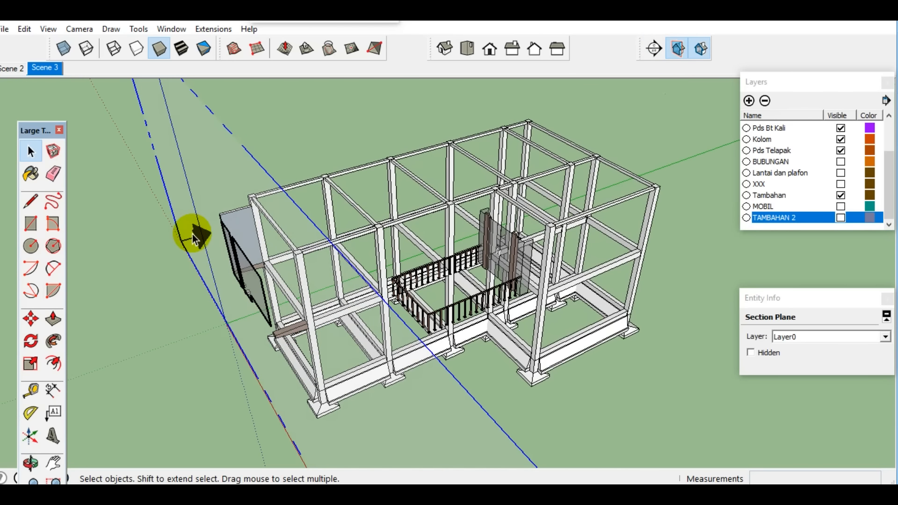
- Move the section plane into the house front and show the cut from the front in parallel projection
{"action": "key", "text": "m"}
{"action": "left_click", "coordinate": [192, 233]}
{"action": "left_click", "coordinate": [217, 228]}
{"action": "key", "text": "space"}
{"action": "left_click", "coordinate": [490, 48]}
{"action": "left_click", "coordinate": [80, 29]}
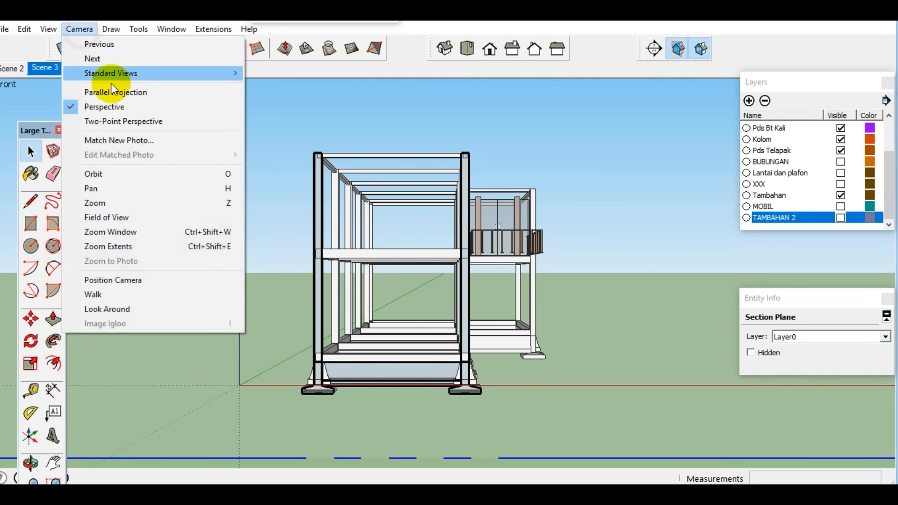
{"action": "left_click", "coordinate": [112, 107]}
- Export the front frame section as a 2D AutoCAD DWG file named PORTAL DEPAN in Documents
{"action": "left_click", "coordinate": [6, 29]}
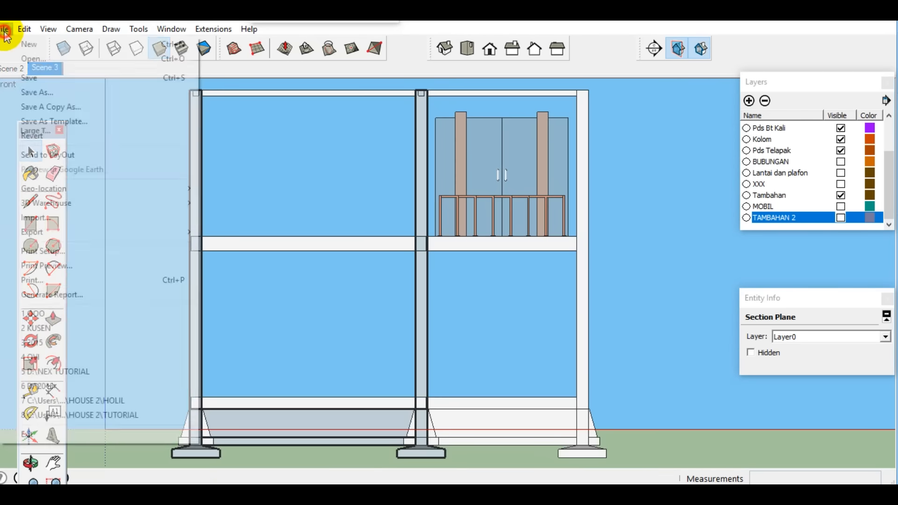
{"action": "mouse_move", "coordinate": [150, 234]}
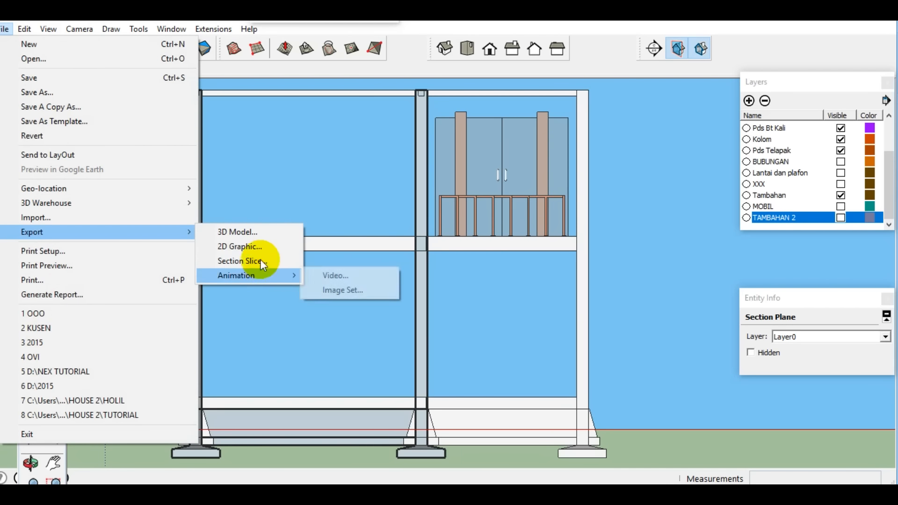
{"action": "left_click", "coordinate": [260, 255]}
{"action": "type", "text": "PORTAL DEPAN"}
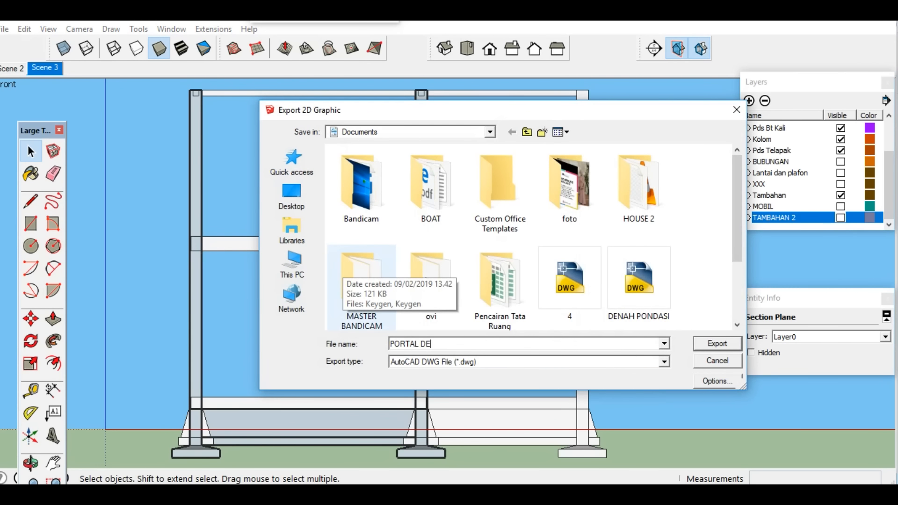
{"action": "left_click", "coordinate": [718, 349]}
{"action": "left_click", "coordinate": [496, 282]}
- Move the section plane deeper into the house, past the balcony, and show the new cut from the front
{"action": "middle_click_drag", "start_coordinate": [496, 283], "coordinate": [353, 384]}
{"action": "left_click", "coordinate": [363, 397]}
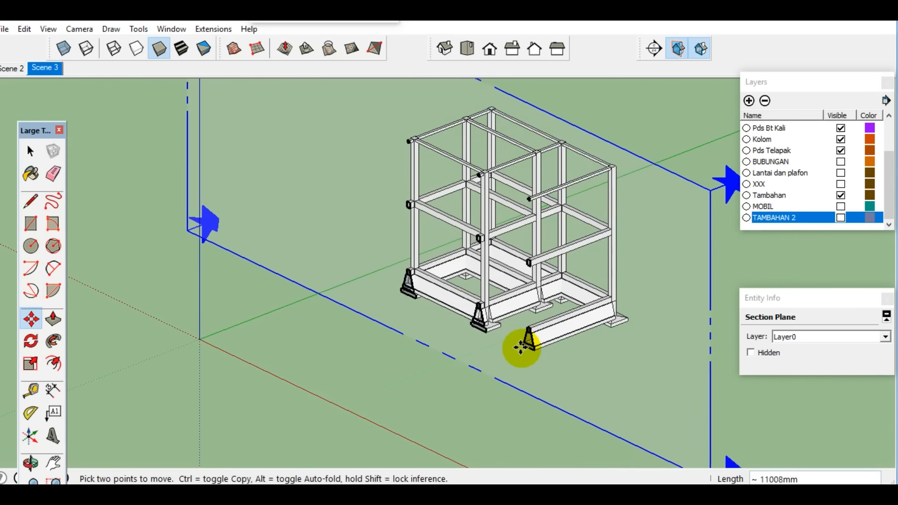
{"action": "left_click", "coordinate": [512, 360]}
{"action": "key", "text": "space"}
{"action": "left_click", "coordinate": [491, 50]}
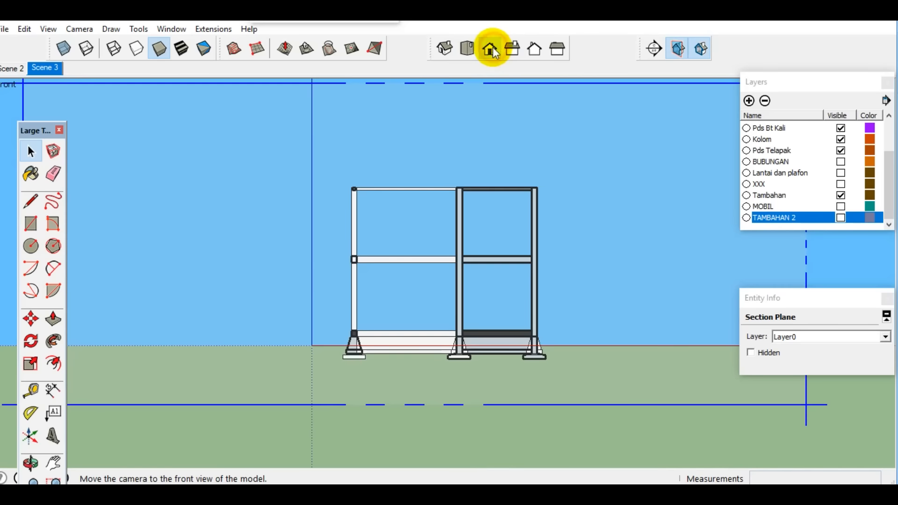
{"action": "scroll", "coordinate": [483, 257], "scroll_direction": "up", "scroll_amount": 3}
- Export this second frame section as a 2D AutoCAD DWG file named PORTAL DEPAN 2
{"action": "left_click", "coordinate": [4, 31]}
{"action": "mouse_move", "coordinate": [156, 232]}
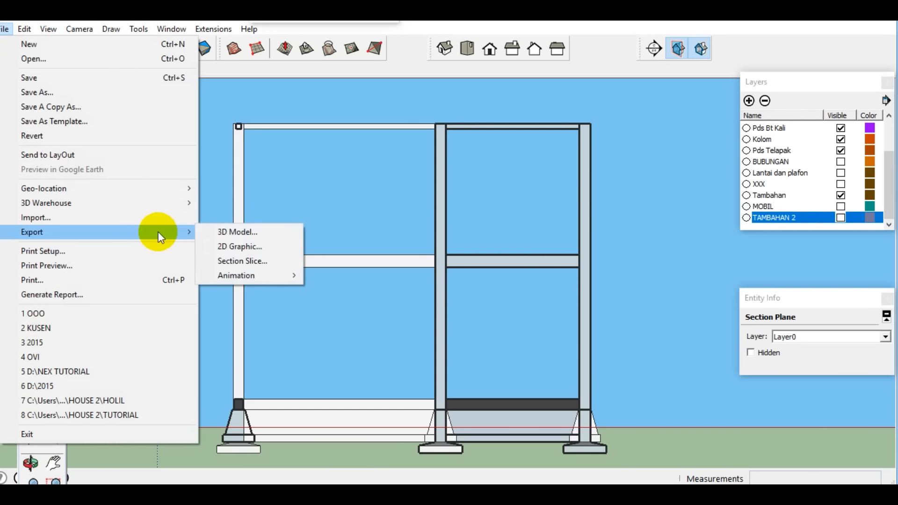
{"action": "left_click", "coordinate": [237, 246]}
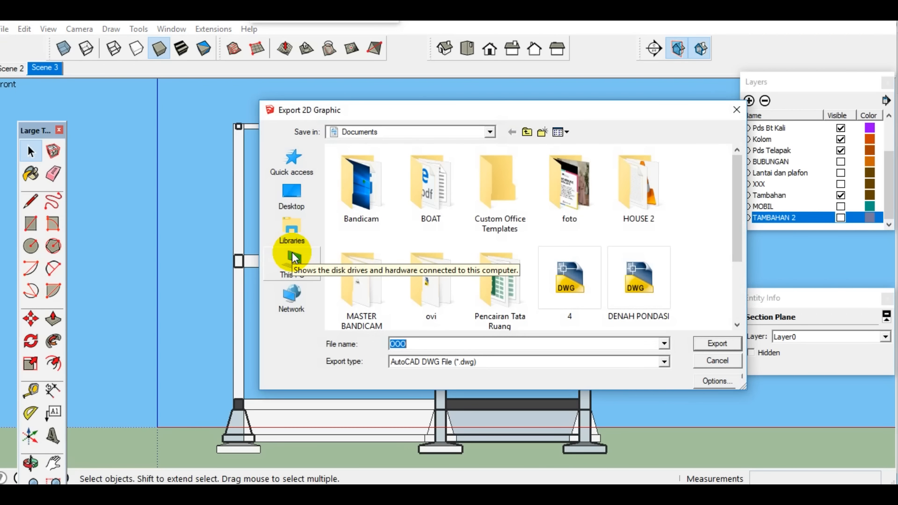
{"action": "type", "text": "PORTAL DEPAN 2"}
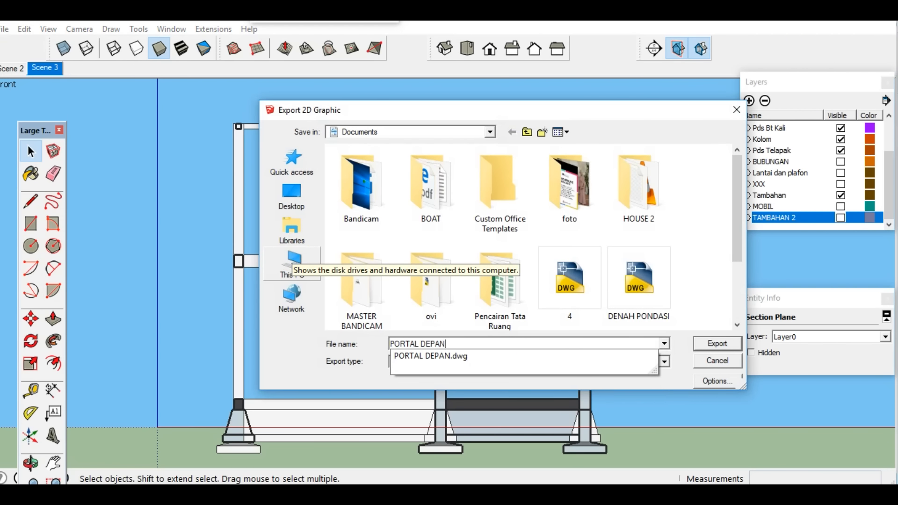
{"action": "left_click", "coordinate": [715, 345]}
{"action": "left_click", "coordinate": [482, 280]}
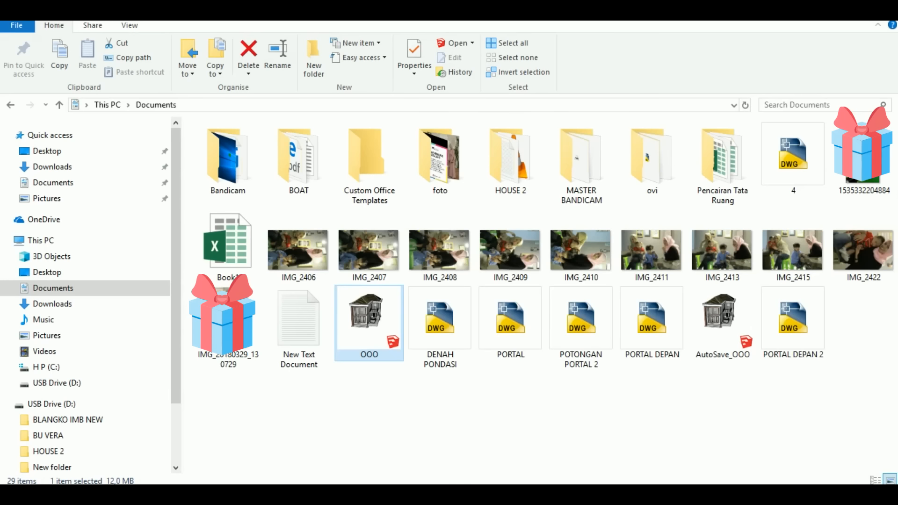
- Open DENAH PONDASI from the Documents folder in AutoCAD and inspect the foundation plan's footings and beams
{"action": "left_click", "coordinate": [468, 337]}
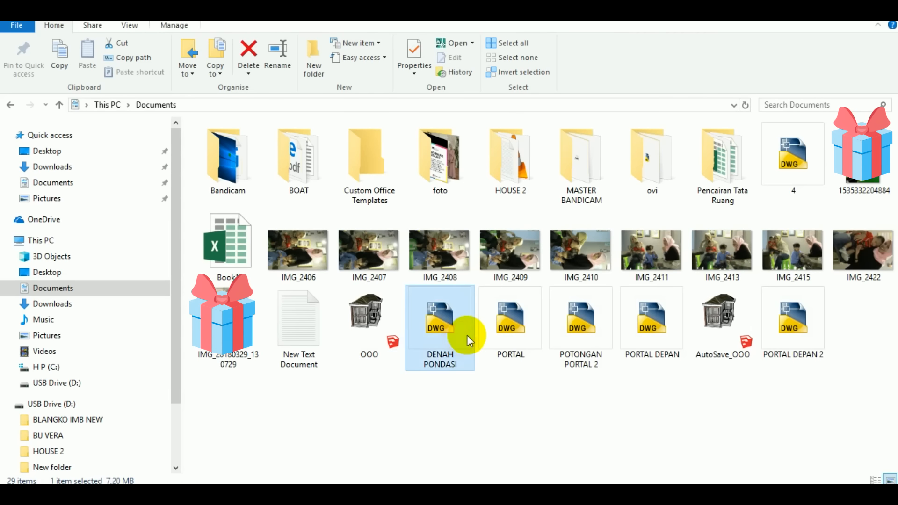
{"action": "double_click", "coordinate": [453, 330]}
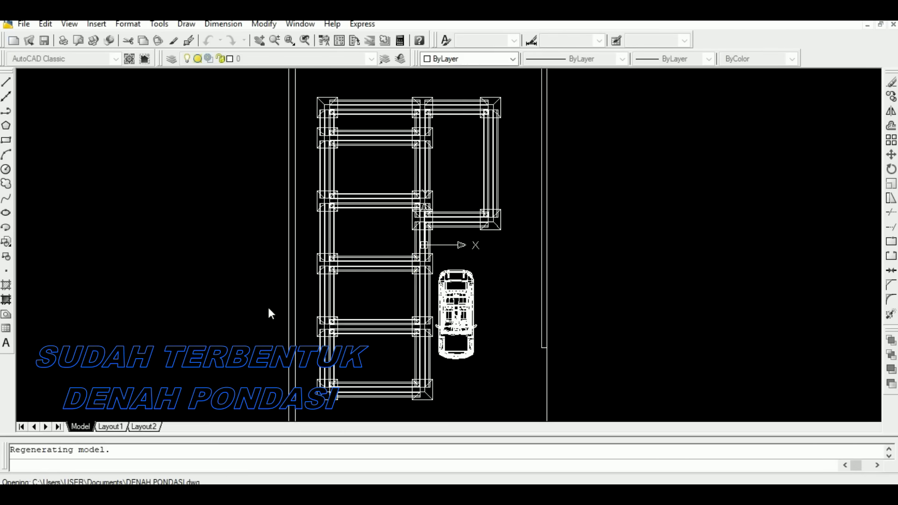
{"action": "scroll", "coordinate": [432, 220], "scroll_direction": "up", "scroll_amount": 8}
{"action": "scroll", "coordinate": [428, 131], "scroll_direction": "down", "scroll_amount": 6}
{"action": "scroll", "coordinate": [309, 241], "scroll_direction": "up", "scroll_amount": 6}
{"action": "scroll", "coordinate": [290, 238], "scroll_direction": "down", "scroll_amount": 6}
{"action": "scroll", "coordinate": [343, 358], "scroll_direction": "up", "scroll_amount": 6}
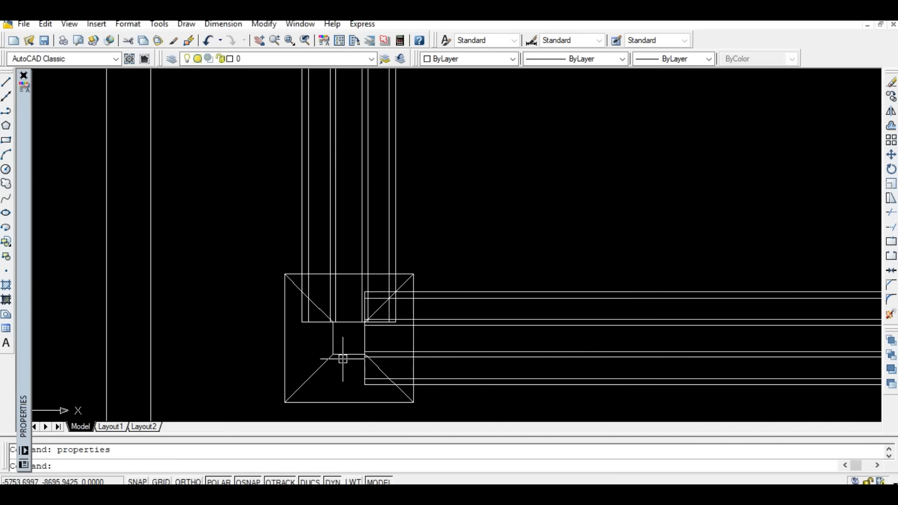
{"action": "scroll", "coordinate": [343, 358], "scroll_direction": "down", "scroll_amount": 6}
{"action": "scroll", "coordinate": [472, 281], "scroll_direction": "up", "scroll_amount": 3}
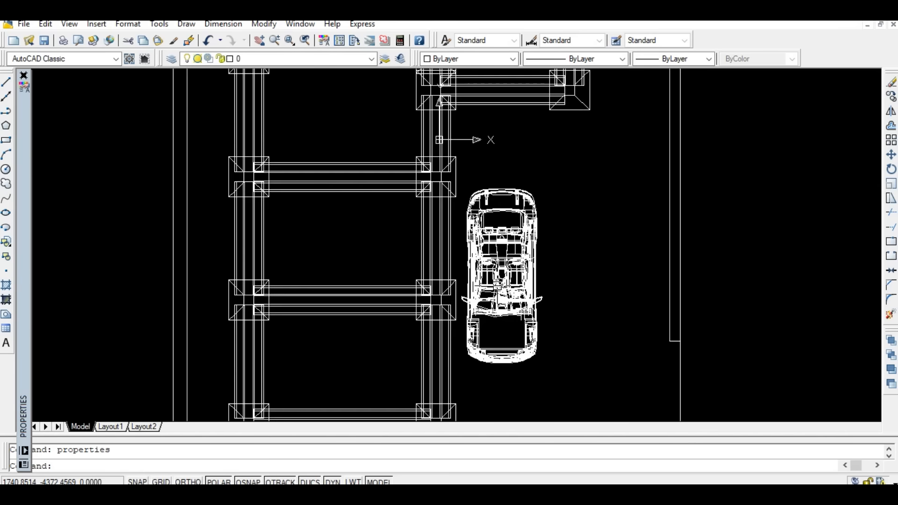
- Erase the car beside the foundation plan
{"action": "type", "text": "E"}
{"action": "key", "text": "Return"}
{"action": "left_click", "coordinate": [552, 383]}
{"action": "left_click", "coordinate": [461, 157]}
{"action": "key", "text": "Return"}
{"action": "scroll", "coordinate": [486, 301], "scroll_direction": "down", "scroll_amount": 6}
{"action": "scroll", "coordinate": [591, 318], "scroll_direction": "up", "scroll_amount": 2}
- Insert the PORTAL DEPAN 2 drawing as a block to the right of the foundation plan
{"action": "left_click", "coordinate": [103, 23]}
{"action": "left_click", "coordinate": [112, 42]}
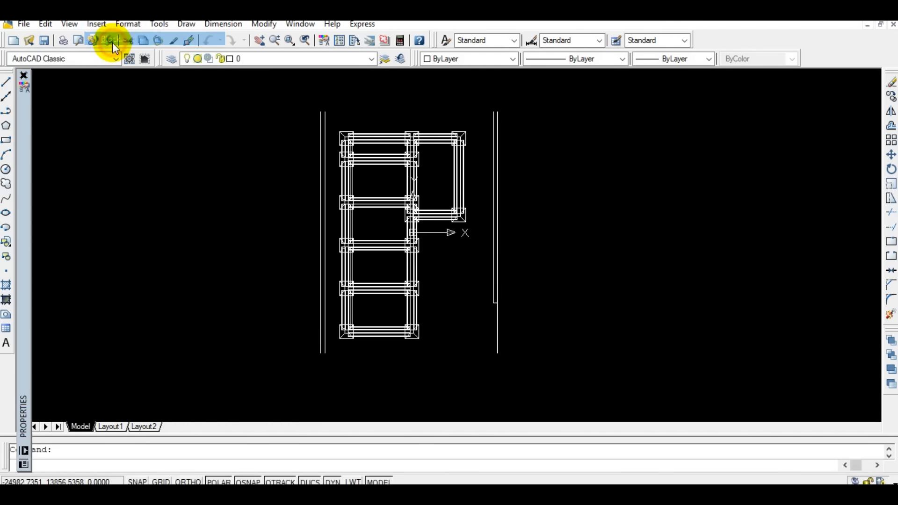
{"action": "left_click", "coordinate": [491, 174]}
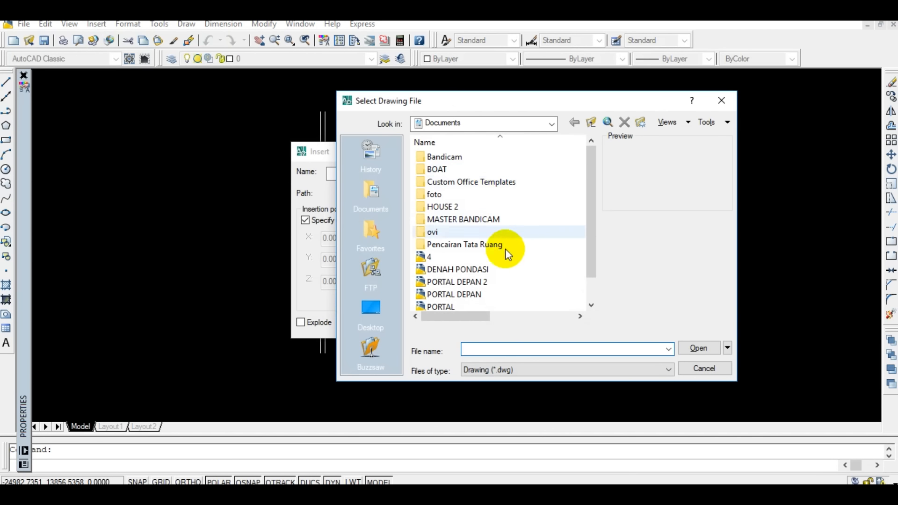
{"action": "left_click", "coordinate": [473, 281]}
{"action": "left_click", "coordinate": [476, 272]}
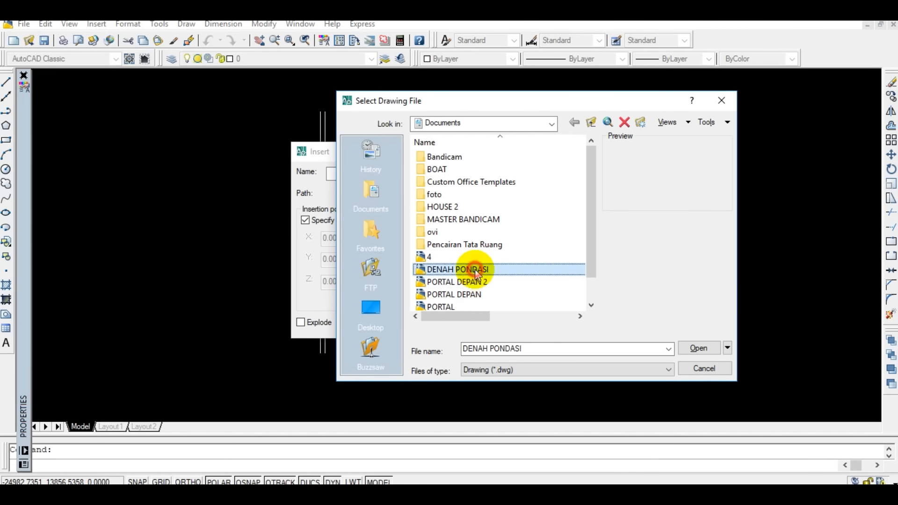
{"action": "left_click_drag", "start_coordinate": [593, 256], "coordinate": [593, 273]}
{"action": "left_click", "coordinate": [486, 262]}
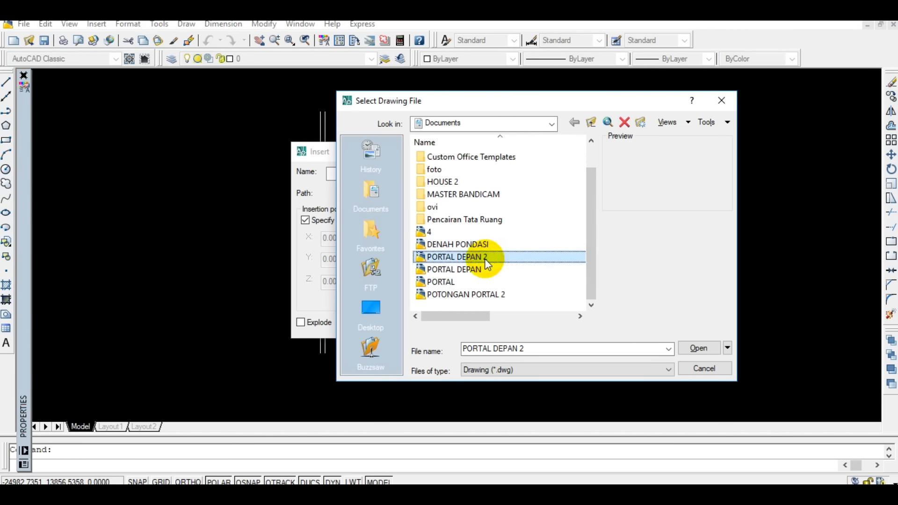
{"action": "left_click", "coordinate": [702, 351]}
{"action": "left_click", "coordinate": [469, 323]}
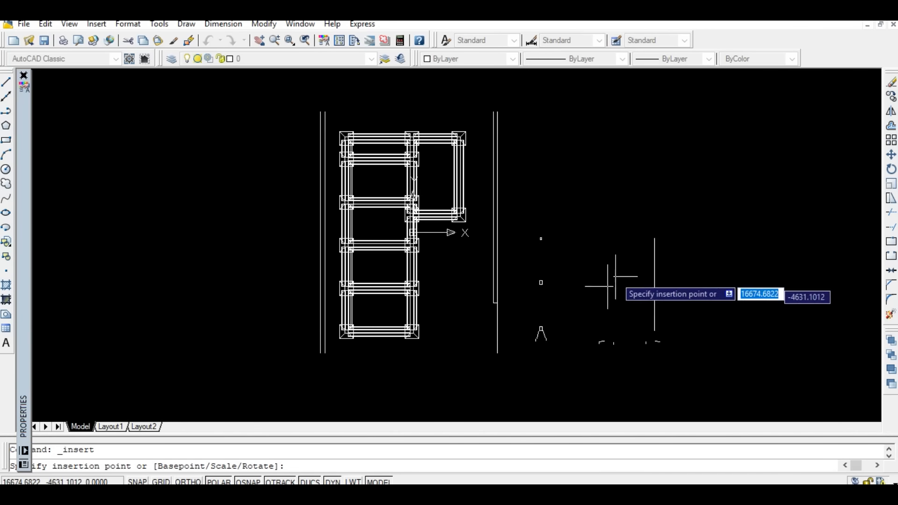
{"action": "left_click", "coordinate": [626, 247]}
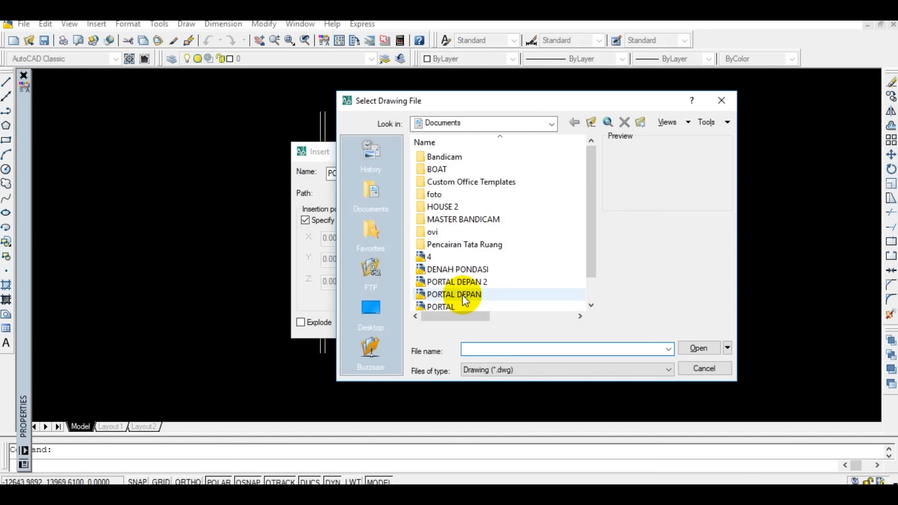
- Insert the PORTAL DEPAN drawing as a block to the right of the first frame section
{"action": "left_click", "coordinate": [462, 295]}
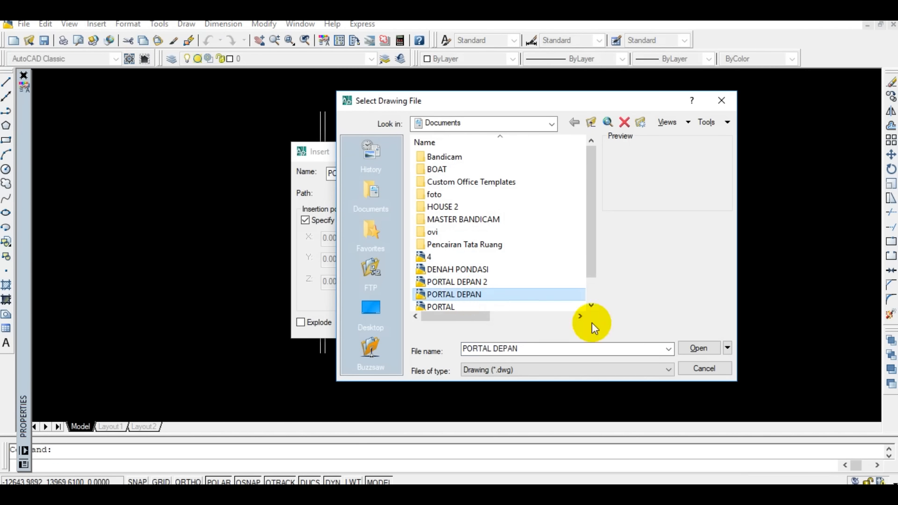
{"action": "left_click_drag", "start_coordinate": [593, 241], "coordinate": [597, 256]}
{"action": "left_click", "coordinate": [695, 348]}
{"action": "left_click", "coordinate": [470, 325]}
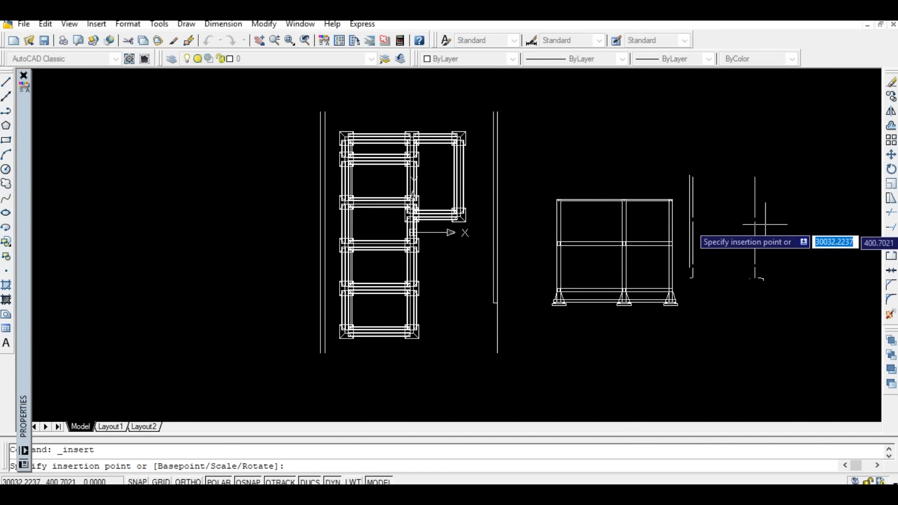
{"action": "left_click", "coordinate": [742, 218]}
- Insert the PORTAL drawing as a block at scale 1 to the right of the frame section with the balcony door
{"action": "scroll", "coordinate": [798, 267], "scroll_direction": "up", "scroll_amount": 3}
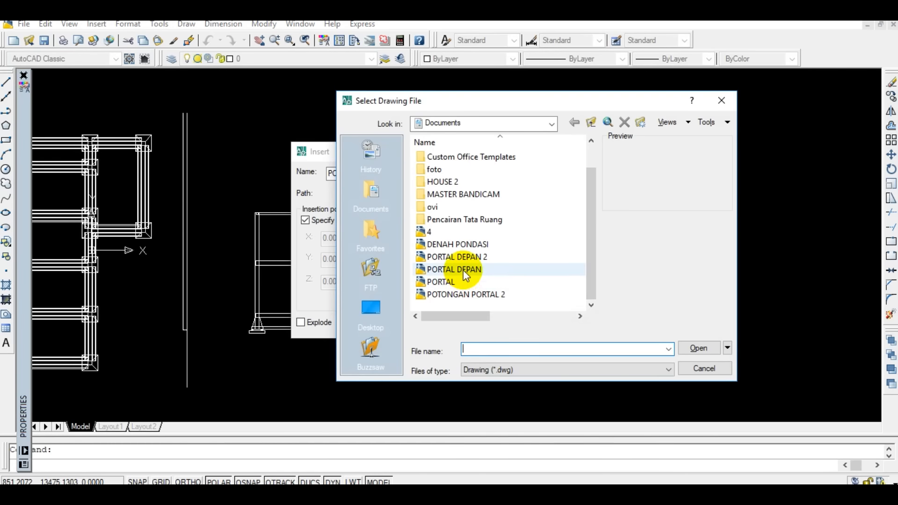
{"action": "left_click", "coordinate": [482, 283]}
{"action": "left_click", "coordinate": [683, 350]}
{"action": "left_click", "coordinate": [485, 324]}
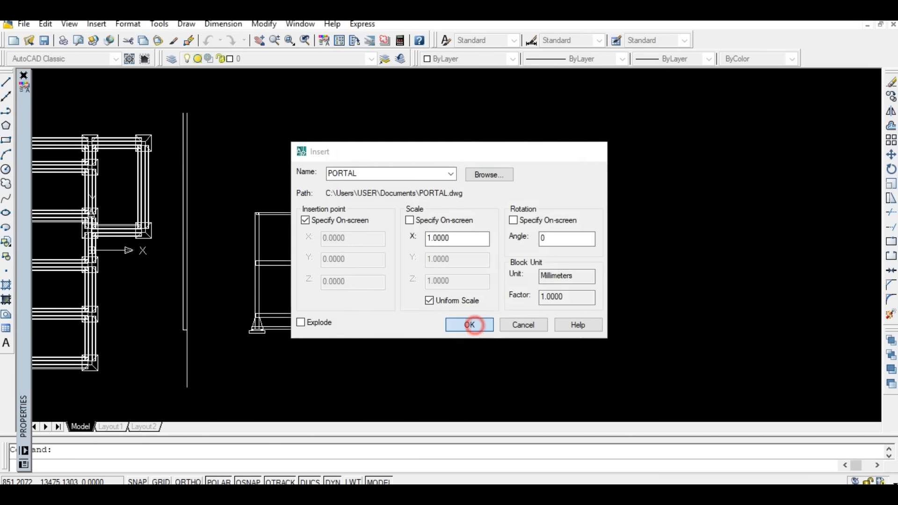
{"action": "left_click", "coordinate": [723, 267]}
- Move the inserted PORTAL block slightly to the right to leave a gap beside the neighbouring frame section
{"action": "middle_click_drag", "start_coordinate": [700, 293], "coordinate": [462, 278]}
{"action": "type", "text": "m"}
{"action": "key", "text": "Return"}
{"action": "key", "text": "Return"}
{"action": "left_click", "coordinate": [465, 345]}
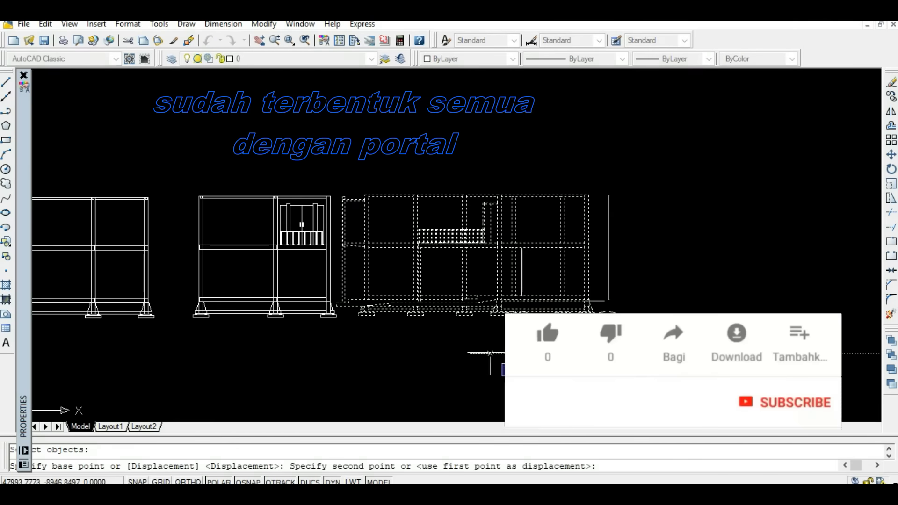
{"action": "left_click", "coordinate": [487, 337]}
- Examine the line work of the inserted frame drawings, from the side frame's footings and railing back to the front sections
{"action": "scroll", "coordinate": [452, 278], "scroll_direction": "up", "scroll_amount": 2}
{"action": "scroll", "coordinate": [448, 309], "scroll_direction": "up", "scroll_amount": 4}
{"action": "scroll", "coordinate": [440, 361], "scroll_direction": "down", "scroll_amount": 4}
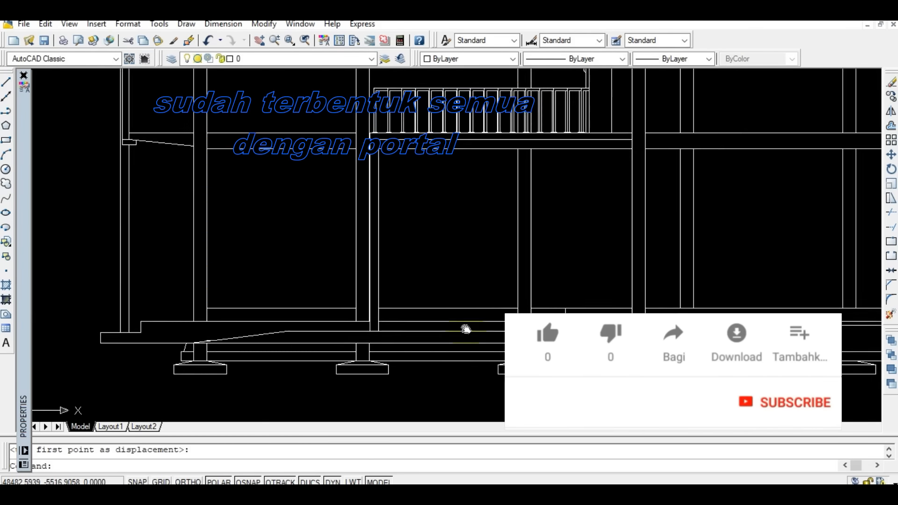
{"action": "middle_click_drag", "start_coordinate": [244, 309], "coordinate": [458, 280]}
{"action": "scroll", "coordinate": [344, 265], "scroll_direction": "up", "scroll_amount": 1}
{"action": "middle_click_drag", "start_coordinate": [234, 300], "coordinate": [697, 289]}
{"action": "middle_click_drag", "start_coordinate": [332, 192], "coordinate": [338, 297]}
{"action": "scroll", "coordinate": [339, 297], "scroll_direction": "up", "scroll_amount": 2}
{"action": "scroll", "coordinate": [338, 297], "scroll_direction": "down", "scroll_amount": 2}
- Insert the POTONGAN PORTAL 2 drawing as a block to the right of the side frame and inspect its footings
{"action": "left_click", "coordinate": [475, 295]}
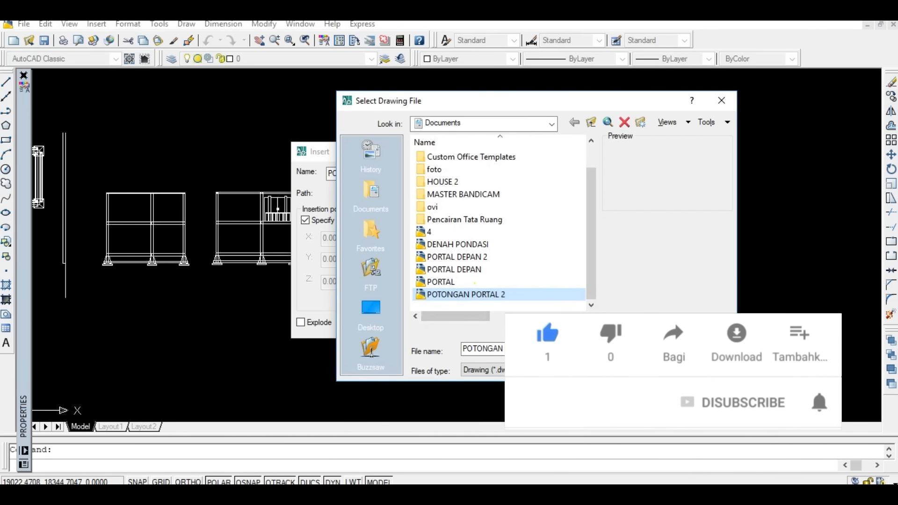
{"action": "left_click", "coordinate": [702, 350]}
{"action": "left_click", "coordinate": [467, 323]}
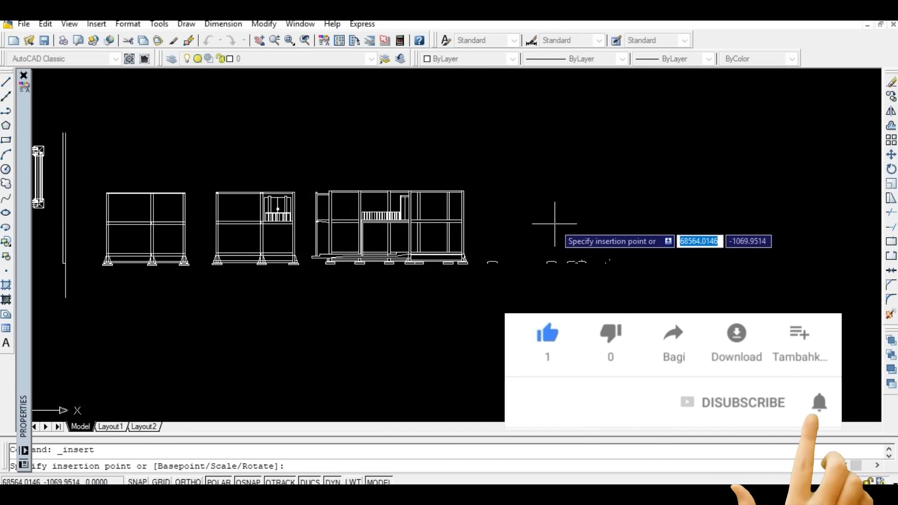
{"action": "left_click", "coordinate": [577, 224]}
{"action": "scroll", "coordinate": [562, 234], "scroll_direction": "up", "scroll_amount": 3}
{"action": "middle_click_drag", "start_coordinate": [299, 261], "coordinate": [233, 257]}
{"action": "scroll", "coordinate": [674, 303], "scroll_direction": "up", "scroll_amount": 3}
{"action": "scroll", "coordinate": [597, 288], "scroll_direction": "up", "scroll_amount": 2}
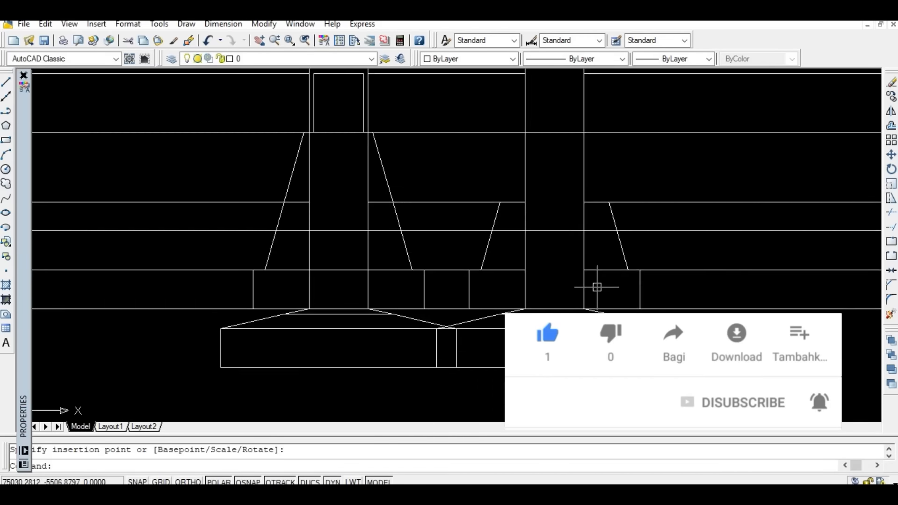
{"action": "scroll", "coordinate": [597, 287], "scroll_direction": "down", "scroll_amount": 5}
{"action": "middle_click_drag", "start_coordinate": [436, 282], "coordinate": [524, 248]}
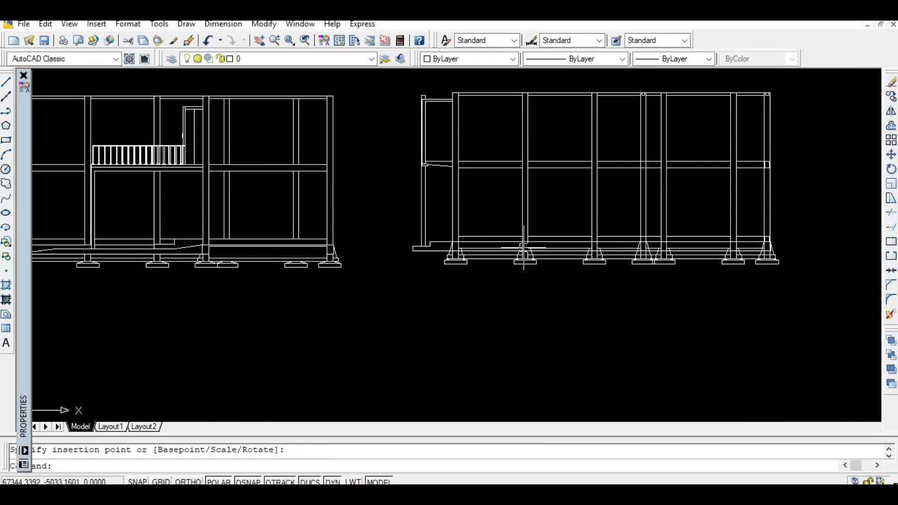